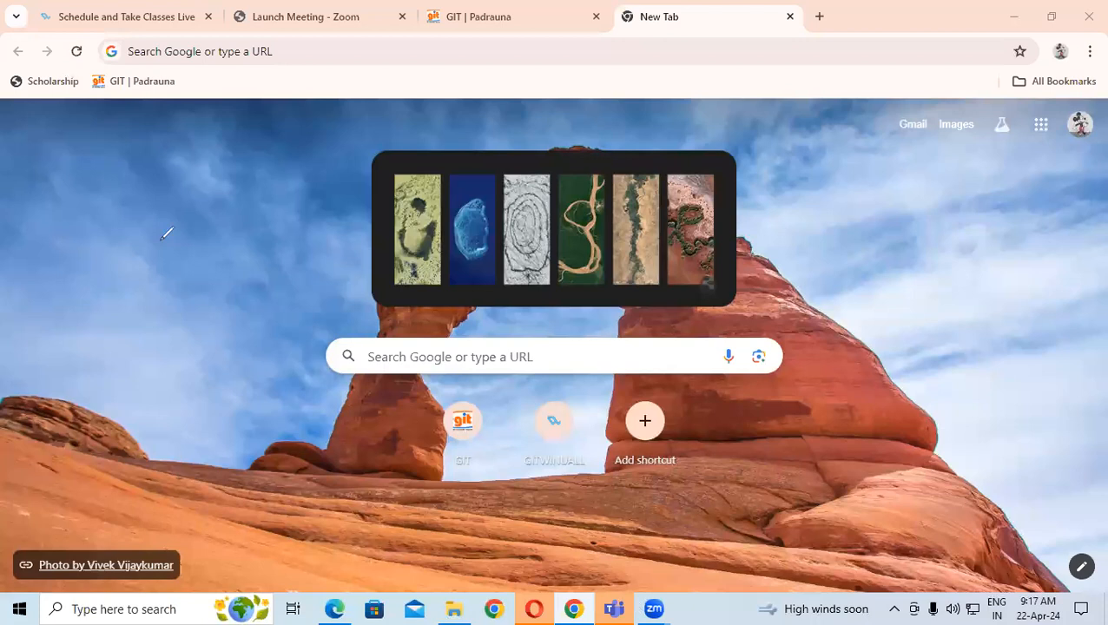
Handwrite 'E.way' and 'Electronic' in red ink on the new tab page
{"action": "mouse_move", "coordinate": [183, 167]}
{"action": "left_mouse_down"}
{"action": "mouse_move", "coordinate": [230, 169]}
{"action": "mouse_move", "coordinate": [247, 139]}
{"action": "mouse_move", "coordinate": [274, 163]}
{"action": "mouse_move", "coordinate": [289, 135]}
{"action": "mouse_move", "coordinate": [280, 188]}
{"action": "left_mouse_up"}
{"action": "left_click_drag", "start_coordinate": [152, 280], "coordinate": [358, 183]}
{"action": "mouse_move", "coordinate": [623, 78]}
{"action": "left_mouse_down"}
{"action": "mouse_move", "coordinate": [597, 132]}
{"action": "mouse_move", "coordinate": [641, 139]}
{"action": "left_mouse_up"}
{"action": "mouse_move", "coordinate": [660, 55]}
{"action": "left_mouse_down"}
{"action": "mouse_move", "coordinate": [653, 141]}
{"action": "mouse_move", "coordinate": [700, 109]}
{"action": "mouse_move", "coordinate": [730, 112]}
{"action": "left_mouse_up"}
{"action": "mouse_move", "coordinate": [737, 55]}
{"action": "left_mouse_down"}
{"action": "mouse_move", "coordinate": [728, 109]}
{"action": "mouse_move", "coordinate": [754, 75]}
{"action": "left_mouse_up"}
{"action": "mouse_move", "coordinate": [758, 87]}
{"action": "left_mouse_down"}
{"action": "mouse_move", "coordinate": [792, 61]}
{"action": "mouse_move", "coordinate": [846, 75]}
{"action": "mouse_move", "coordinate": [902, 66]}
{"action": "left_mouse_up"}
{"action": "left_click", "coordinate": [868, 25]}
Add 'way Bill' below, underline Bill and tick E.way, then erase all the red ink
{"action": "mouse_move", "coordinate": [841, 136]}
{"action": "left_mouse_down"}
{"action": "mouse_move", "coordinate": [886, 139]}
{"action": "mouse_move", "coordinate": [908, 103]}
{"action": "mouse_move", "coordinate": [950, 145]}
{"action": "mouse_move", "coordinate": [950, 186]}
{"action": "left_mouse_up"}
{"action": "mouse_move", "coordinate": [857, 263]}
{"action": "left_mouse_down"}
{"action": "mouse_move", "coordinate": [872, 351]}
{"action": "mouse_move", "coordinate": [878, 334]}
{"action": "left_mouse_up"}
{"action": "mouse_move", "coordinate": [902, 287]}
{"action": "left_mouse_down"}
{"action": "mouse_move", "coordinate": [918, 302]}
{"action": "mouse_move", "coordinate": [1003, 280]}
{"action": "left_mouse_up"}
{"action": "left_click", "coordinate": [903, 259]}
{"action": "left_click_drag", "start_coordinate": [843, 387], "coordinate": [1030, 312]}
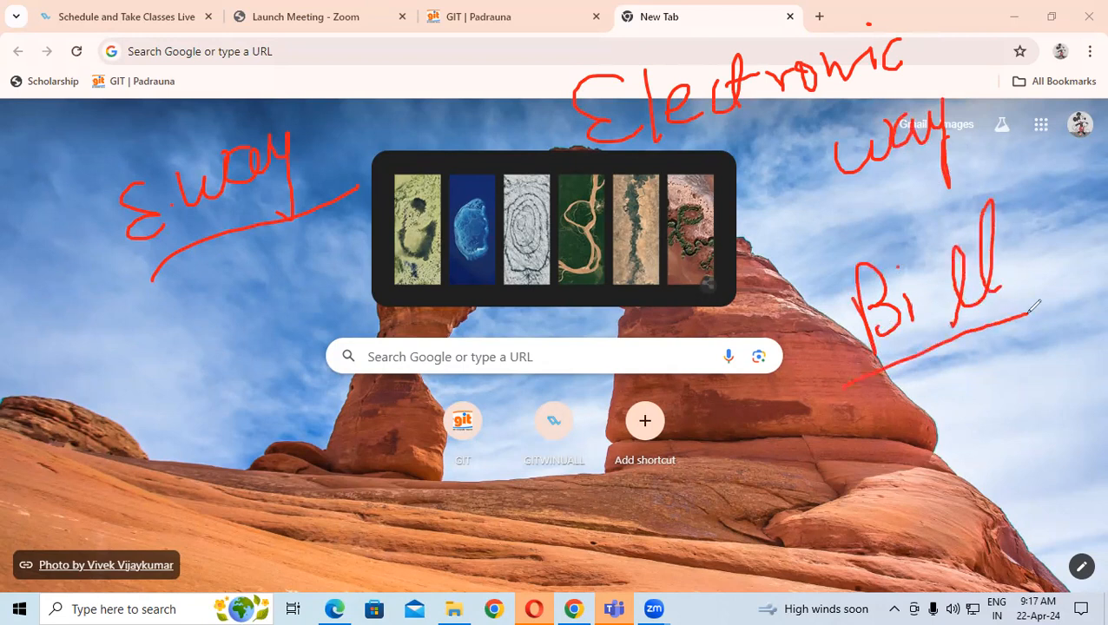
{"action": "mouse_move", "coordinate": [166, 276]}
{"action": "left_mouse_down"}
{"action": "mouse_move", "coordinate": [210, 337]}
{"action": "mouse_move", "coordinate": [302, 217]}
{"action": "left_mouse_up"}
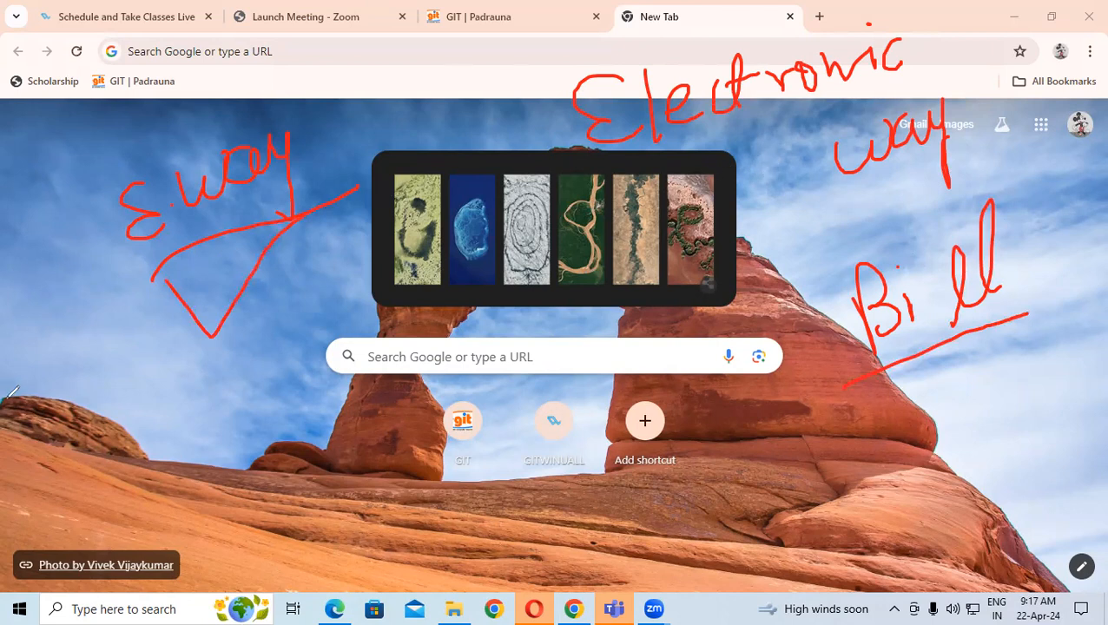
{"action": "left_click", "coordinate": [65, 519]}
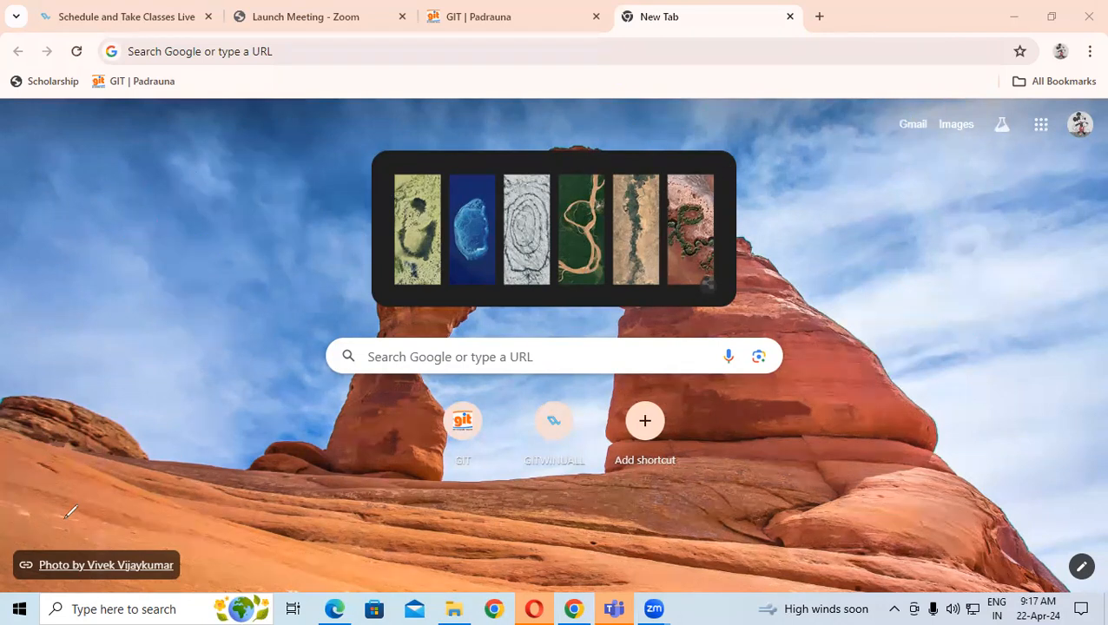
Write the amount 49000 in red near the top right and underline it
{"action": "left_click", "coordinate": [247, 50]}
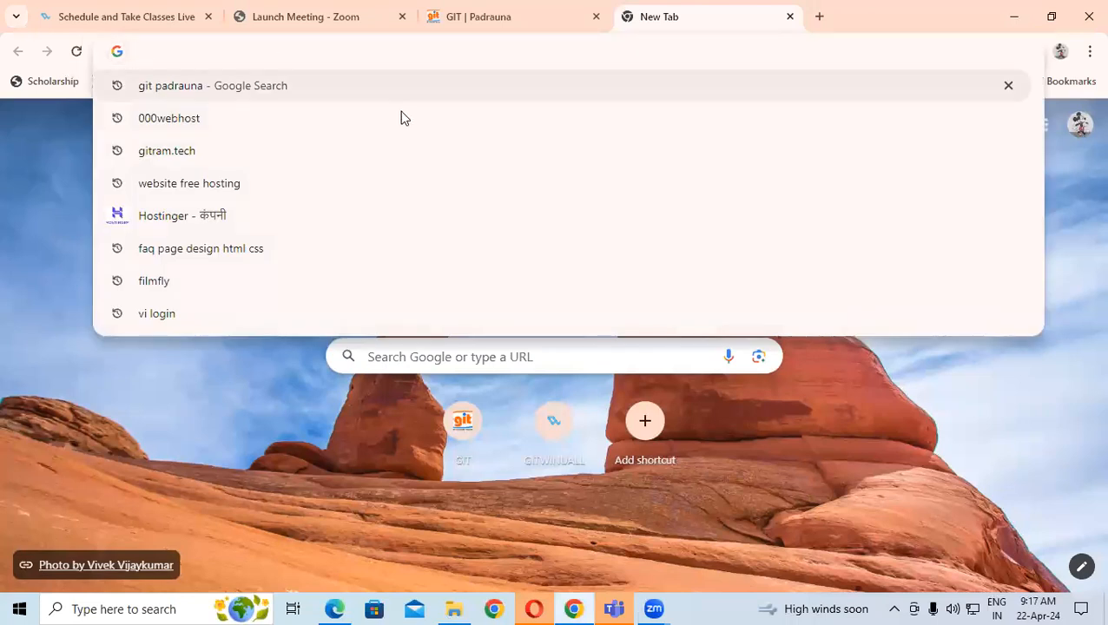
{"action": "left_click", "coordinate": [901, 408]}
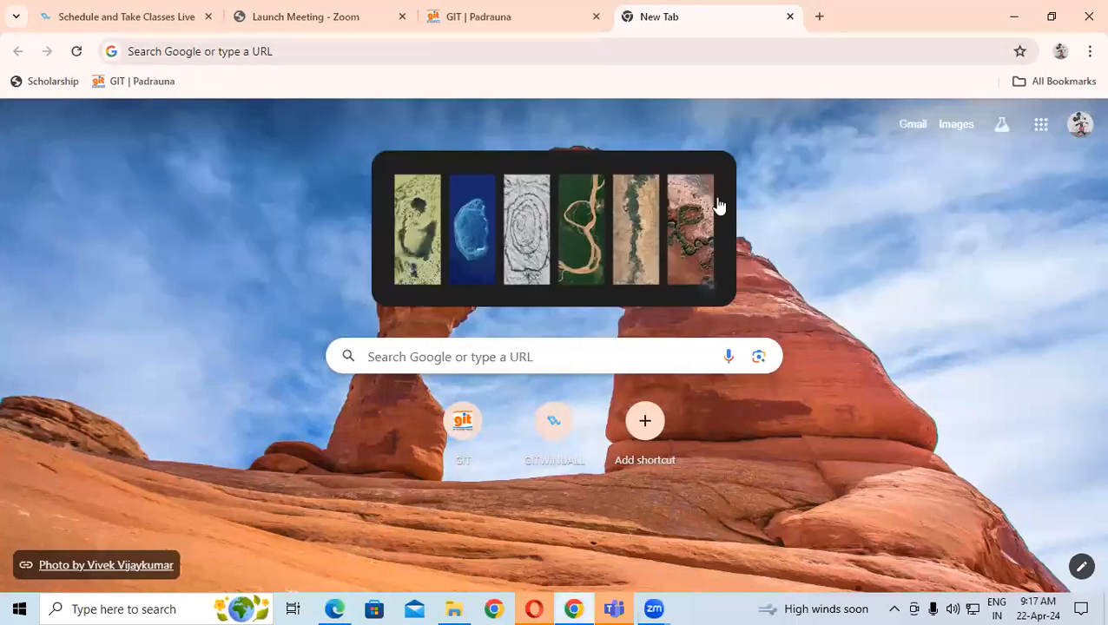
{"action": "left_click", "coordinate": [548, 570]}
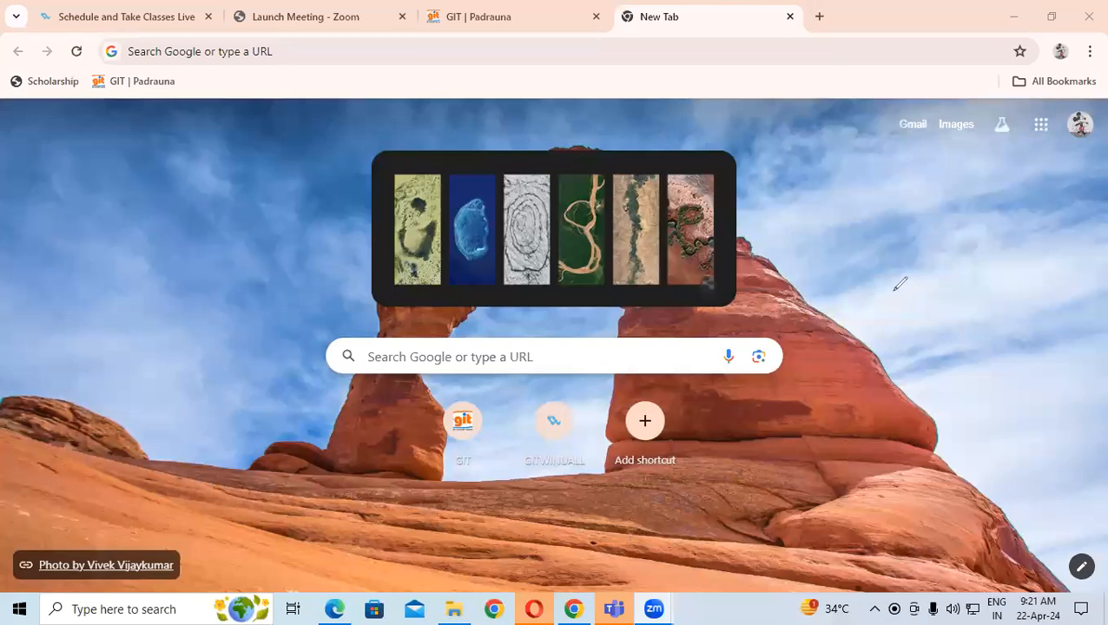
{"action": "left_click_drag", "start_coordinate": [927, 149], "coordinate": [931, 233]}
{"action": "mouse_move", "coordinate": [923, 149]}
{"action": "left_mouse_down"}
{"action": "mouse_move", "coordinate": [944, 182]}
{"action": "mouse_move", "coordinate": [974, 154]}
{"action": "mouse_move", "coordinate": [973, 196]}
{"action": "left_mouse_up"}
{"action": "mouse_move", "coordinate": [1008, 155]}
{"action": "left_mouse_down"}
{"action": "mouse_move", "coordinate": [1029, 183]}
{"action": "mouse_move", "coordinate": [1043, 152]}
{"action": "mouse_move", "coordinate": [1069, 174]}
{"action": "mouse_move", "coordinate": [1053, 153]}
{"action": "left_mouse_up"}
{"action": "mouse_move", "coordinate": [873, 167]}
{"action": "left_mouse_down"}
{"action": "mouse_move", "coordinate": [888, 171]}
{"action": "mouse_move", "coordinate": [895, 199]}
{"action": "left_mouse_up"}
{"action": "left_click_drag", "start_coordinate": [898, 253], "coordinate": [1058, 244]}
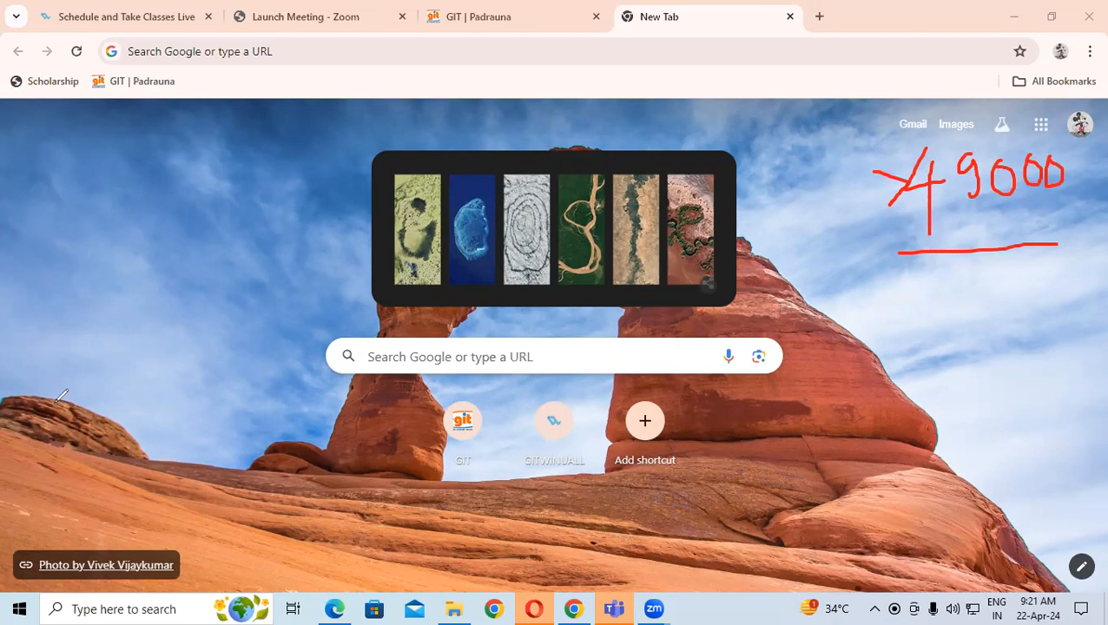
Clear the 49000 ink and draw a supplier stick figure labelled SUP
{"action": "left_click", "coordinate": [73, 365]}
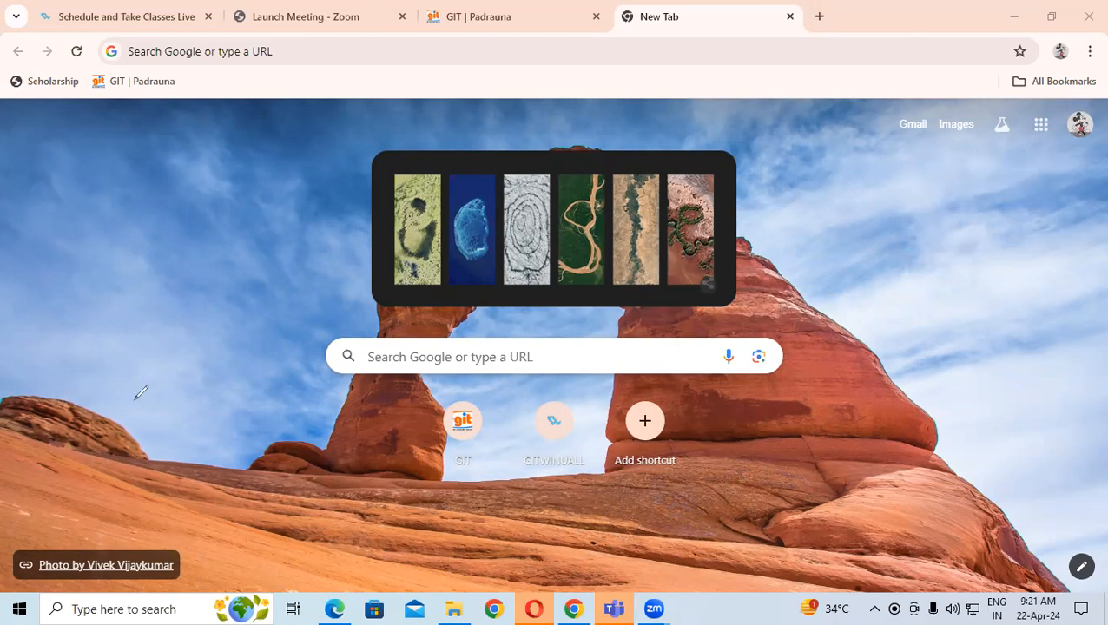
{"action": "mouse_move", "coordinate": [134, 302]}
{"action": "left_mouse_down"}
{"action": "mouse_move", "coordinate": [116, 314]}
{"action": "mouse_move", "coordinate": [159, 298]}
{"action": "mouse_move", "coordinate": [142, 335]}
{"action": "mouse_move", "coordinate": [149, 396]}
{"action": "mouse_move", "coordinate": [121, 394]}
{"action": "left_mouse_up"}
{"action": "mouse_move", "coordinate": [144, 369]}
{"action": "left_mouse_down"}
{"action": "mouse_move", "coordinate": [165, 372]}
{"action": "mouse_move", "coordinate": [143, 409]}
{"action": "mouse_move", "coordinate": [176, 392]}
{"action": "left_mouse_up"}
{"action": "mouse_move", "coordinate": [118, 231]}
{"action": "left_mouse_down"}
{"action": "mouse_move", "coordinate": [94, 259]}
{"action": "mouse_move", "coordinate": [98, 284]}
{"action": "left_mouse_up"}
{"action": "mouse_move", "coordinate": [126, 233]}
{"action": "left_mouse_down"}
{"action": "mouse_move", "coordinate": [139, 270]}
{"action": "mouse_move", "coordinate": [158, 227]}
{"action": "mouse_move", "coordinate": [170, 286]}
{"action": "left_mouse_up"}
{"action": "left_click_drag", "start_coordinate": [168, 219], "coordinate": [166, 260]}
Draw a customer stick figure labelled Cust, linked to the supplier by lines
{"action": "mouse_move", "coordinate": [195, 343]}
{"action": "left_mouse_down"}
{"action": "mouse_move", "coordinate": [741, 324]}
{"action": "mouse_move", "coordinate": [748, 310]}
{"action": "mouse_move", "coordinate": [768, 322]}
{"action": "left_mouse_up"}
{"action": "mouse_move", "coordinate": [763, 342]}
{"action": "left_mouse_down"}
{"action": "mouse_move", "coordinate": [769, 402]}
{"action": "mouse_move", "coordinate": [741, 395]}
{"action": "mouse_move", "coordinate": [795, 378]}
{"action": "left_mouse_up"}
{"action": "left_click_drag", "start_coordinate": [761, 410], "coordinate": [749, 423]}
{"action": "mouse_move", "coordinate": [827, 306]}
{"action": "left_mouse_down"}
{"action": "mouse_move", "coordinate": [818, 328]}
{"action": "mouse_move", "coordinate": [832, 351]}
{"action": "left_mouse_up"}
{"action": "mouse_move", "coordinate": [838, 325]}
{"action": "left_mouse_down"}
{"action": "mouse_move", "coordinate": [871, 320]}
{"action": "mouse_move", "coordinate": [895, 332]}
{"action": "mouse_move", "coordinate": [895, 353]}
{"action": "left_mouse_up"}
{"action": "left_click_drag", "start_coordinate": [886, 301], "coordinate": [898, 361]}
{"action": "left_click_drag", "start_coordinate": [885, 337], "coordinate": [917, 327]}
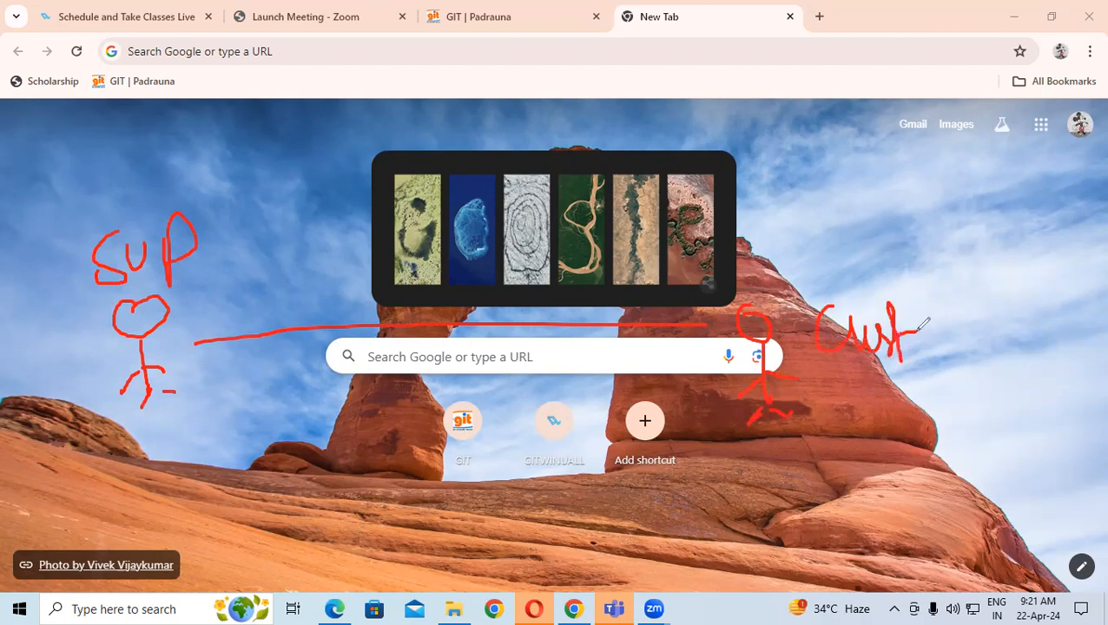
{"action": "mouse_move", "coordinate": [122, 245]}
{"action": "left_mouse_down"}
{"action": "mouse_move", "coordinate": [114, 211]}
{"action": "mouse_move", "coordinate": [422, 158]}
{"action": "mouse_move", "coordinate": [673, 244]}
{"action": "mouse_move", "coordinate": [763, 291]}
{"action": "left_mouse_up"}
Draw a transporter stick figure at the top, labelled Transporter
{"action": "left_click_drag", "start_coordinate": [368, 134], "coordinate": [411, 101]}
{"action": "left_click_drag", "start_coordinate": [462, 53], "coordinate": [455, 72]}
{"action": "mouse_move", "coordinate": [461, 99]}
{"action": "left_mouse_down"}
{"action": "mouse_move", "coordinate": [472, 150]}
{"action": "mouse_move", "coordinate": [448, 139]}
{"action": "left_mouse_up"}
{"action": "mouse_move", "coordinate": [480, 111]}
{"action": "left_mouse_down"}
{"action": "mouse_move", "coordinate": [491, 124]}
{"action": "mouse_move", "coordinate": [466, 171]}
{"action": "left_mouse_up"}
{"action": "left_click_drag", "start_coordinate": [472, 151], "coordinate": [507, 163]}
{"action": "mouse_move", "coordinate": [572, 60]}
{"action": "left_mouse_down"}
{"action": "mouse_move", "coordinate": [603, 61]}
{"action": "mouse_move", "coordinate": [578, 111]}
{"action": "left_mouse_up"}
{"action": "mouse_move", "coordinate": [596, 87]}
{"action": "left_mouse_down"}
{"action": "mouse_move", "coordinate": [630, 103]}
{"action": "mouse_move", "coordinate": [642, 83]}
{"action": "left_mouse_up"}
{"action": "mouse_move", "coordinate": [646, 80]}
{"action": "left_mouse_down"}
{"action": "mouse_move", "coordinate": [698, 106]}
{"action": "mouse_move", "coordinate": [702, 88]}
{"action": "mouse_move", "coordinate": [732, 69]}
{"action": "mouse_move", "coordinate": [744, 79]}
{"action": "mouse_move", "coordinate": [774, 48]}
{"action": "mouse_move", "coordinate": [770, 77]}
{"action": "left_mouse_up"}
{"action": "mouse_move", "coordinate": [758, 62]}
{"action": "left_mouse_down"}
{"action": "mouse_move", "coordinate": [780, 59]}
{"action": "mouse_move", "coordinate": [798, 76]}
{"action": "left_mouse_up"}
{"action": "left_click_drag", "start_coordinate": [799, 62], "coordinate": [805, 57]}
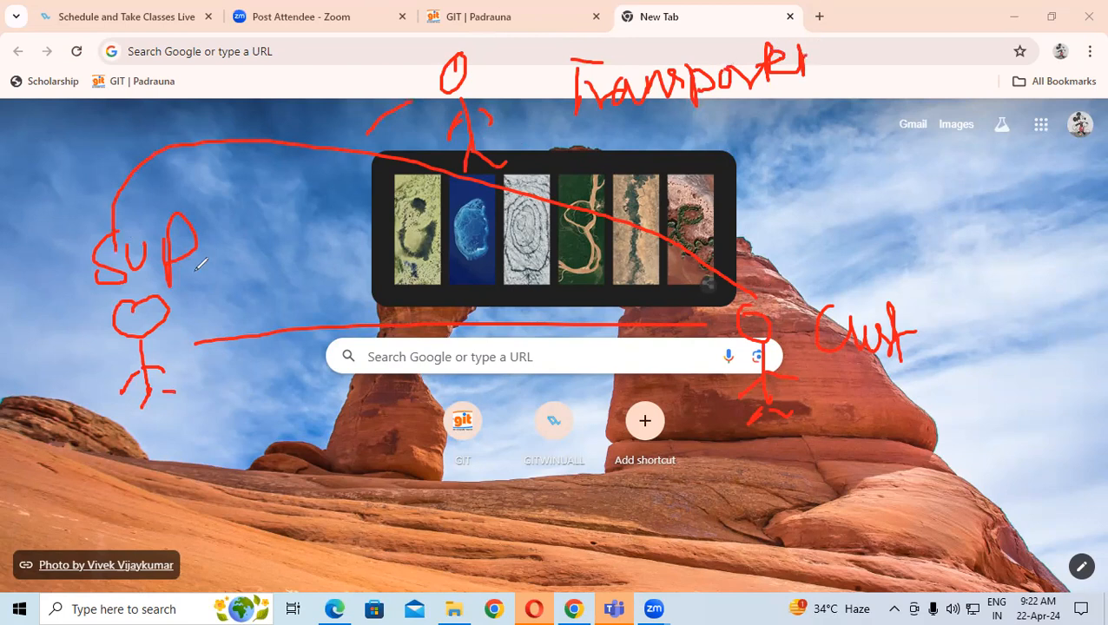
Add red check marks to the diagram, including one by the customer figure
{"action": "left_click_drag", "start_coordinate": [165, 430], "coordinate": [210, 402]}
{"action": "left_click_drag", "start_coordinate": [597, 184], "coordinate": [677, 143]}
{"action": "left_click_drag", "start_coordinate": [862, 420], "coordinate": [929, 395]}
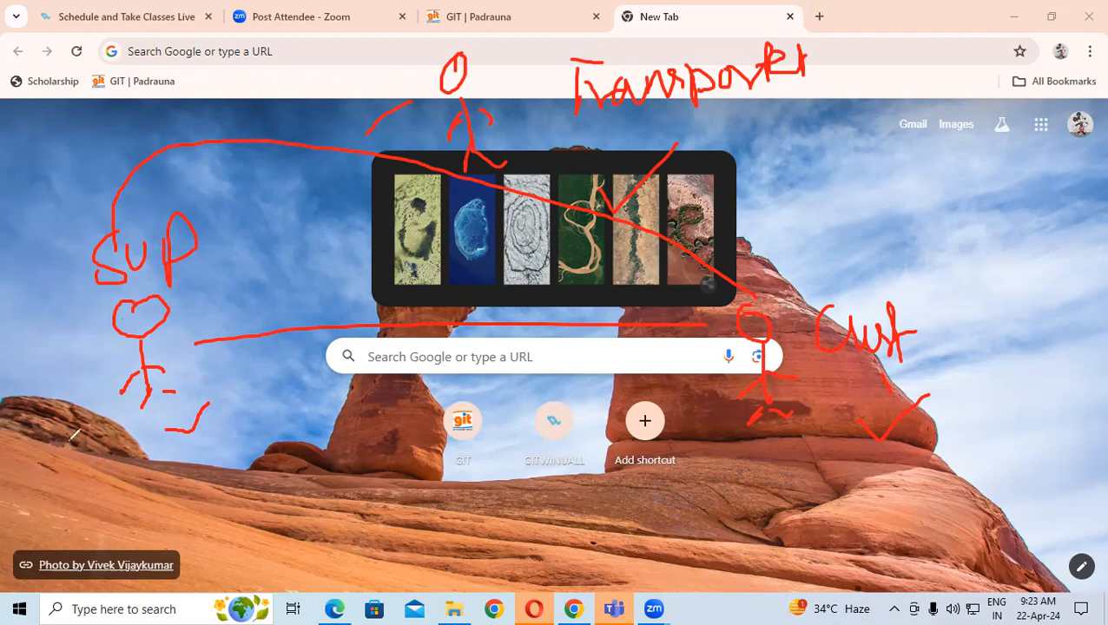
Erase the ink, minimize Chrome, close the PDF viewer, Opera and Teams, and launch TallyPrime (2)
{"action": "key", "text": "e"}
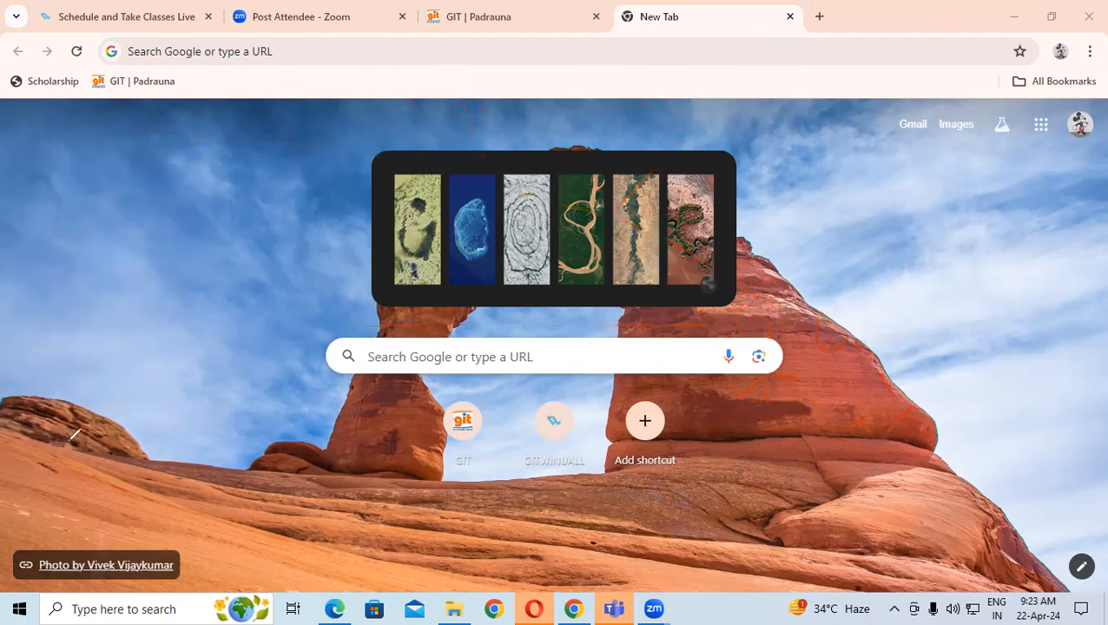
{"action": "left_click", "coordinate": [1013, 15]}
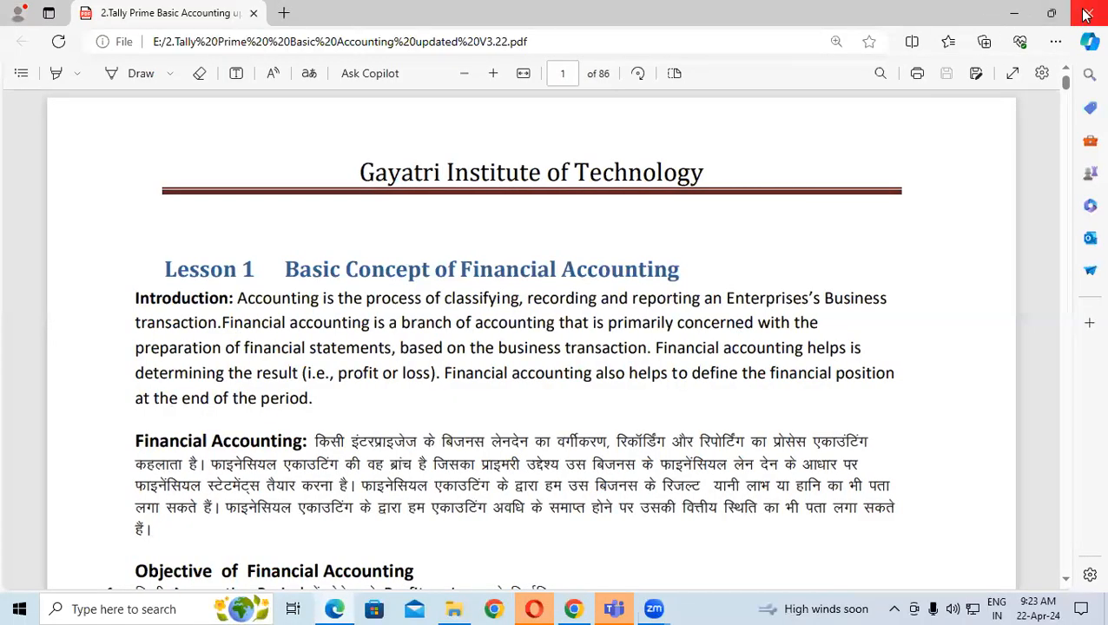
{"action": "left_click", "coordinate": [1086, 13]}
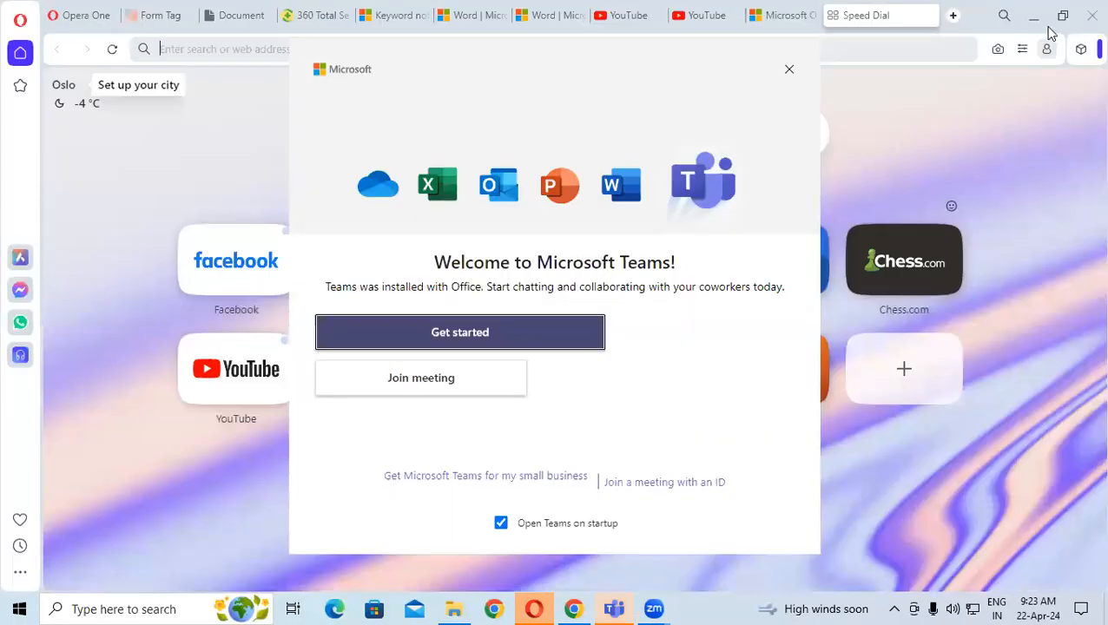
{"action": "left_click", "coordinate": [1092, 15]}
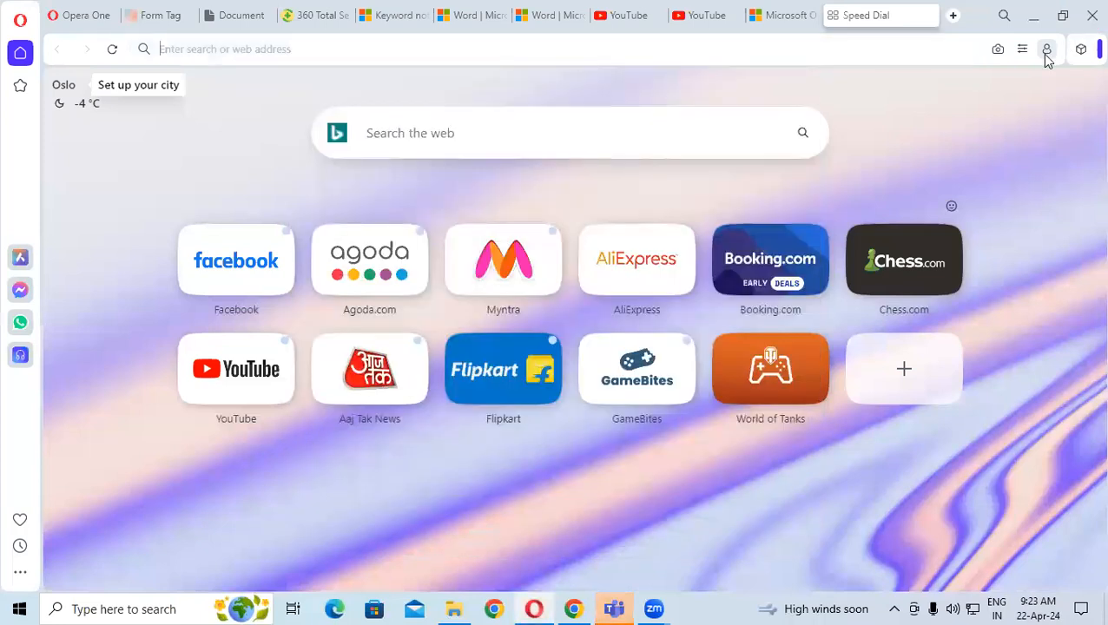
{"action": "left_click", "coordinate": [639, 347]}
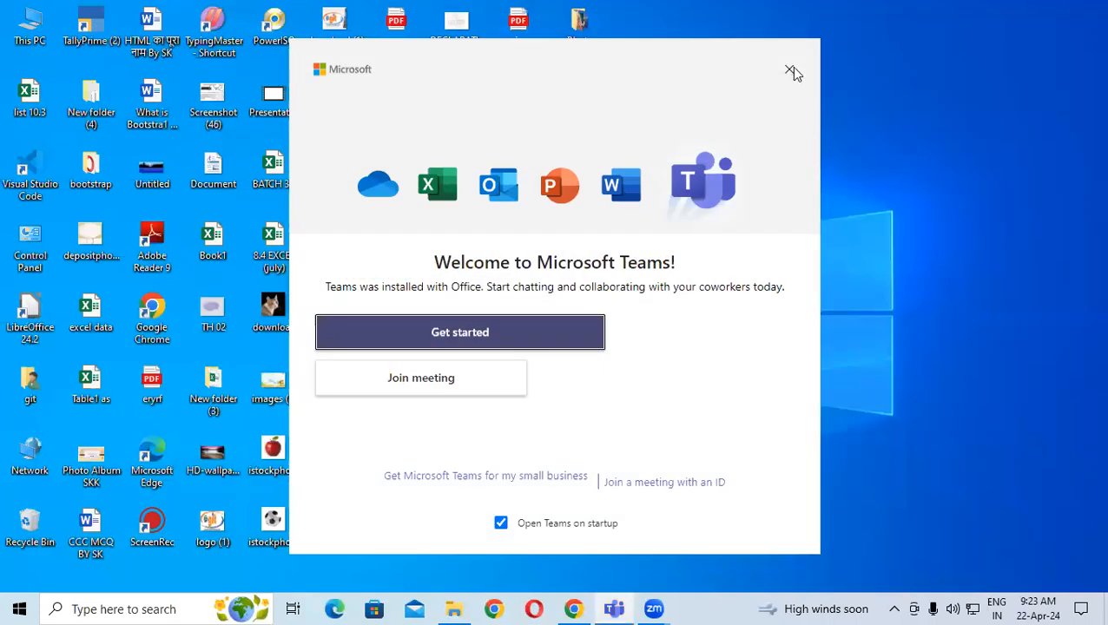
{"action": "left_click", "coordinate": [790, 69]}
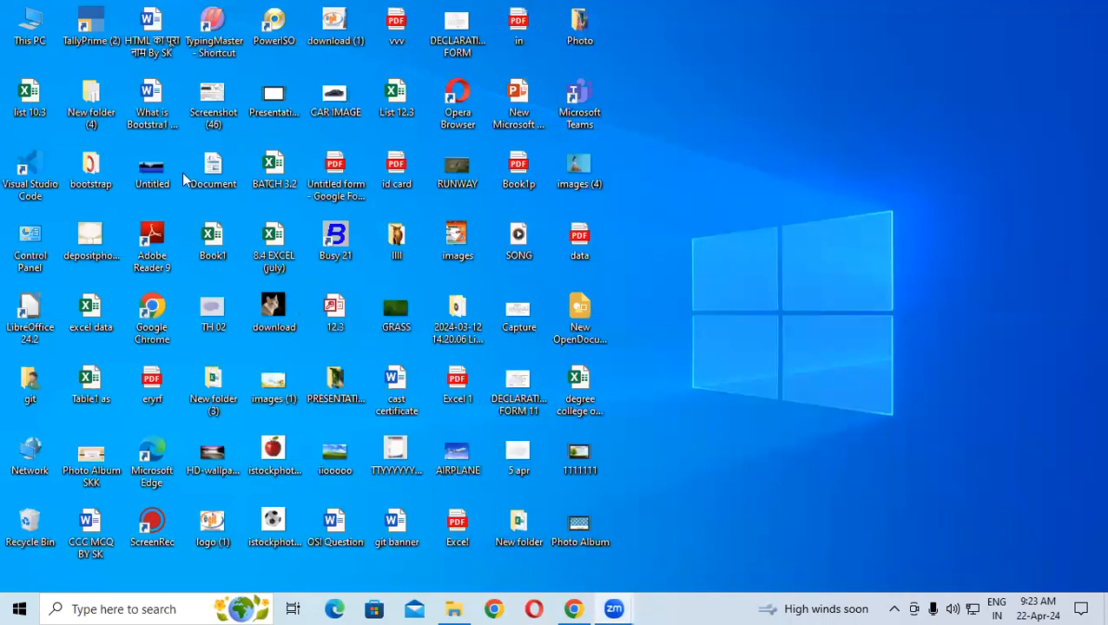
{"action": "double_click", "coordinate": [87, 26]}
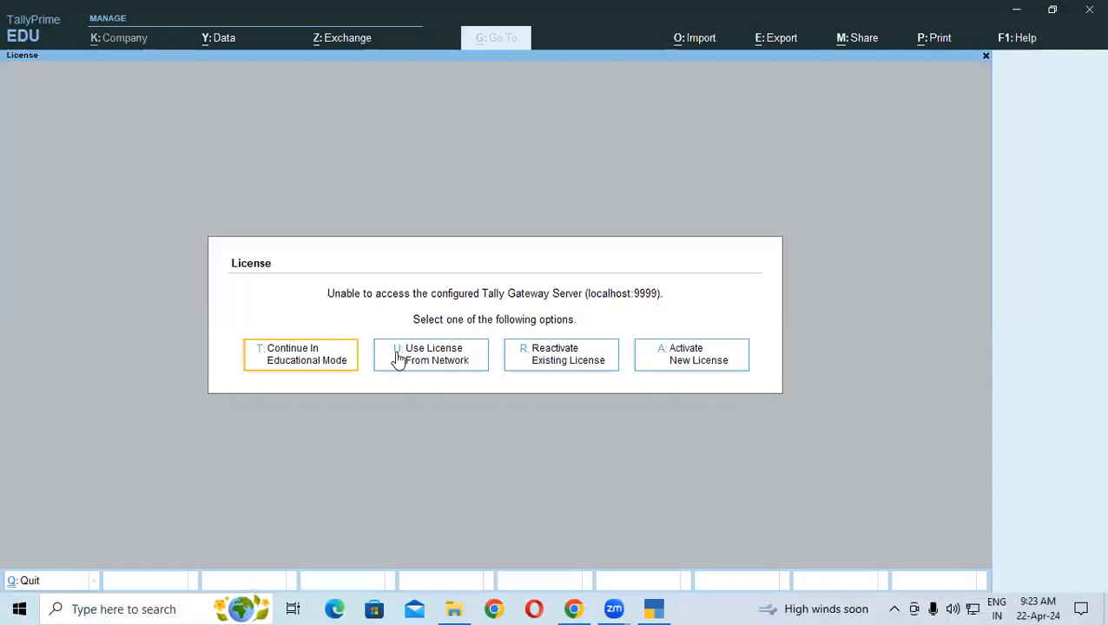
Continue in Educational Mode and load the company from the 'tall'-filtered folder on D:\
{"action": "left_click", "coordinate": [329, 359]}
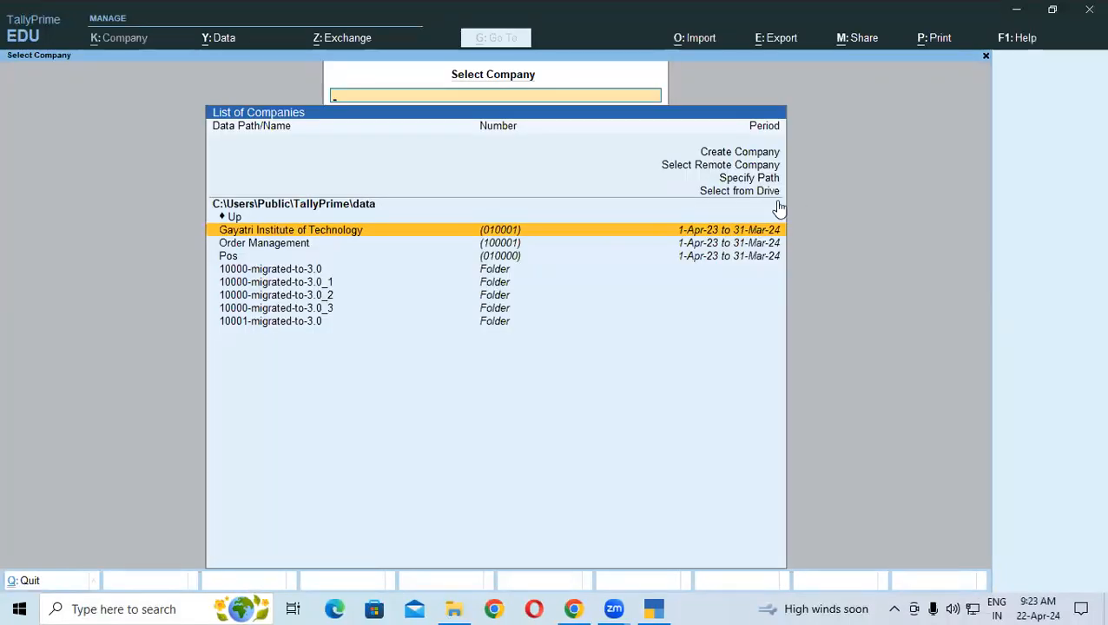
{"action": "left_click", "coordinate": [759, 192]}
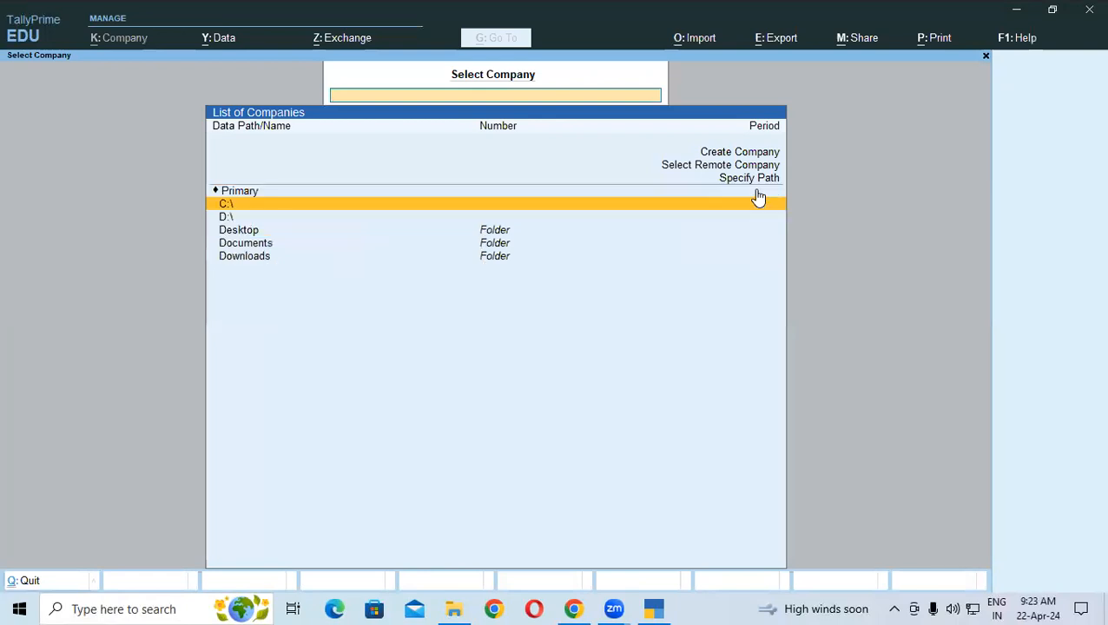
{"action": "key", "text": "Down"}
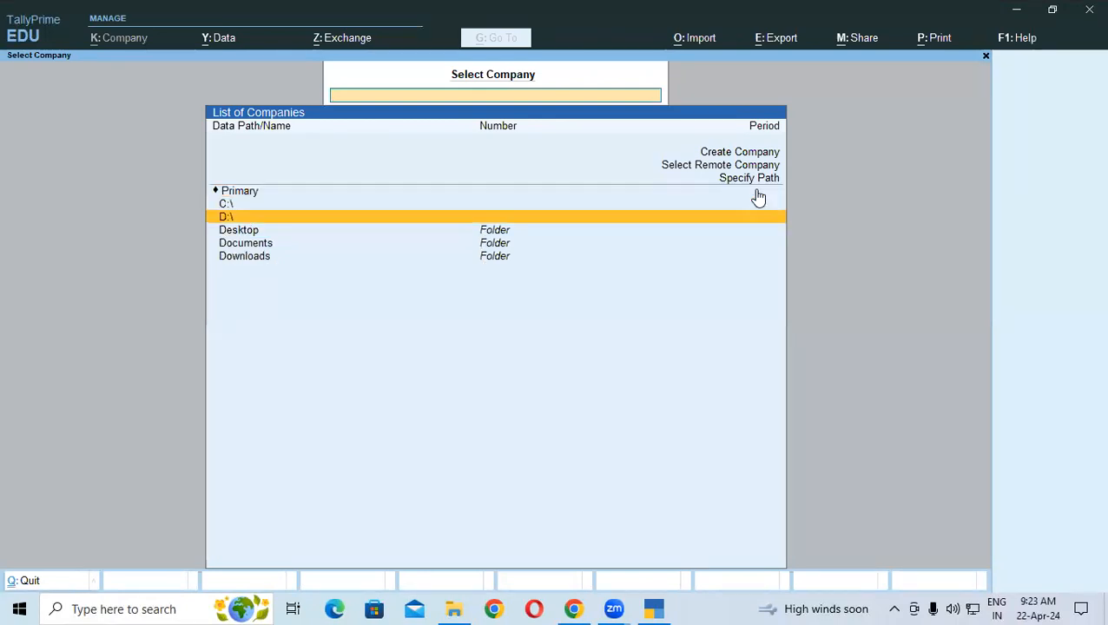
{"action": "key", "text": "Return"}
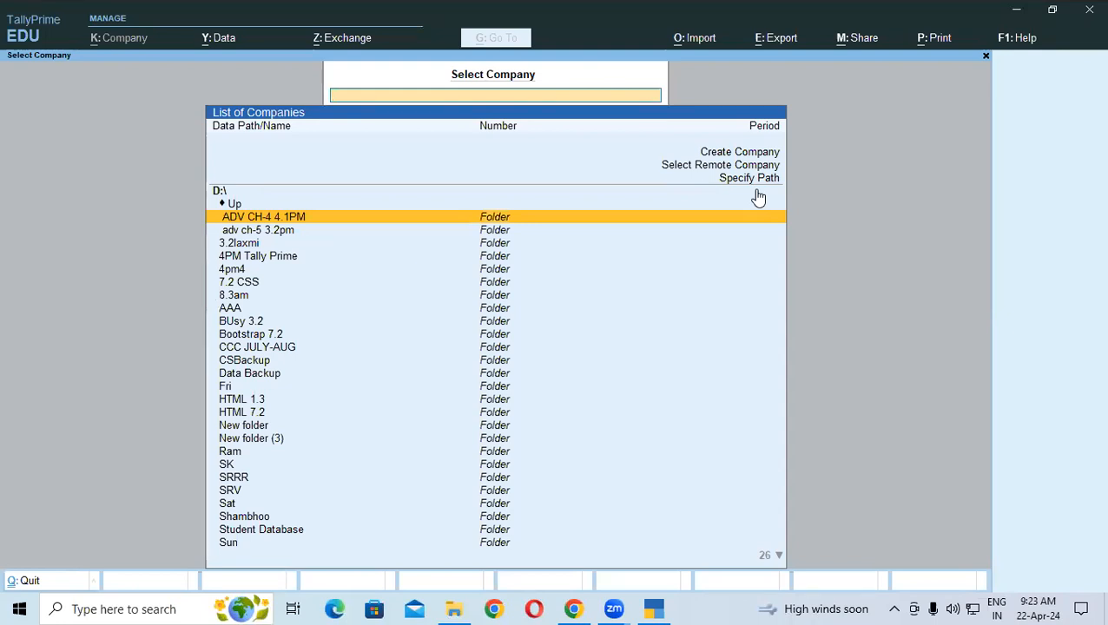
{"action": "type", "text": "tall"}
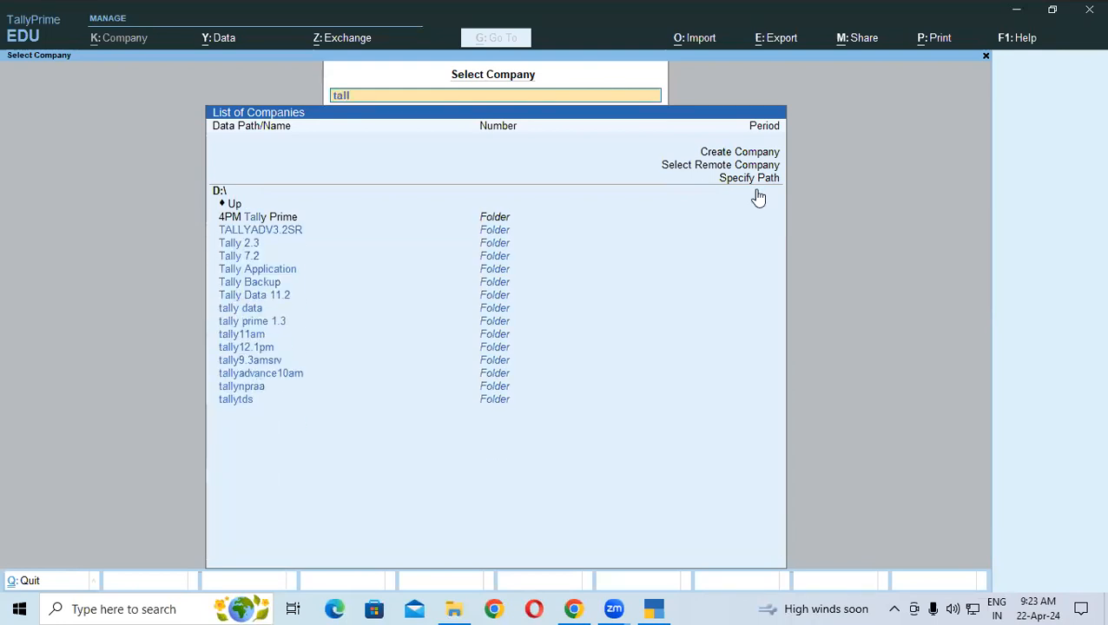
{"action": "key", "text": "Down"}
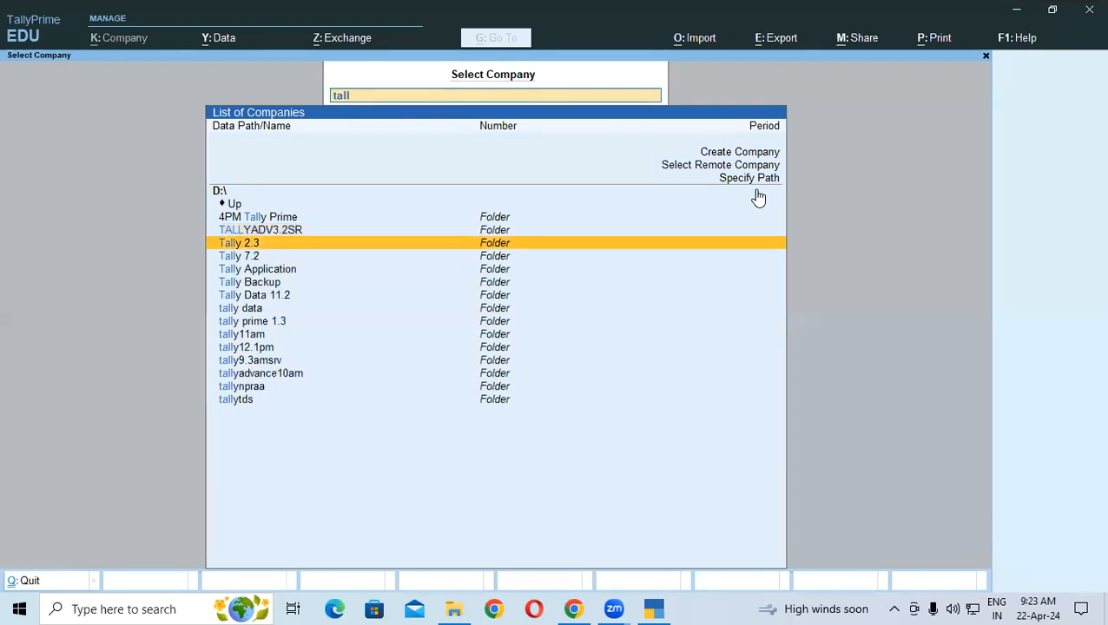
{"action": "key", "text": "Down"}
{"action": "key", "text": "Down"}
{"action": "key", "text": "Down"}
{"action": "key", "text": "Down"}
{"action": "key", "text": "Down"}
{"action": "key", "text": "Down"}
{"action": "key", "text": "Down"}
{"action": "key", "text": "Down"}
{"action": "key", "text": "Down"}
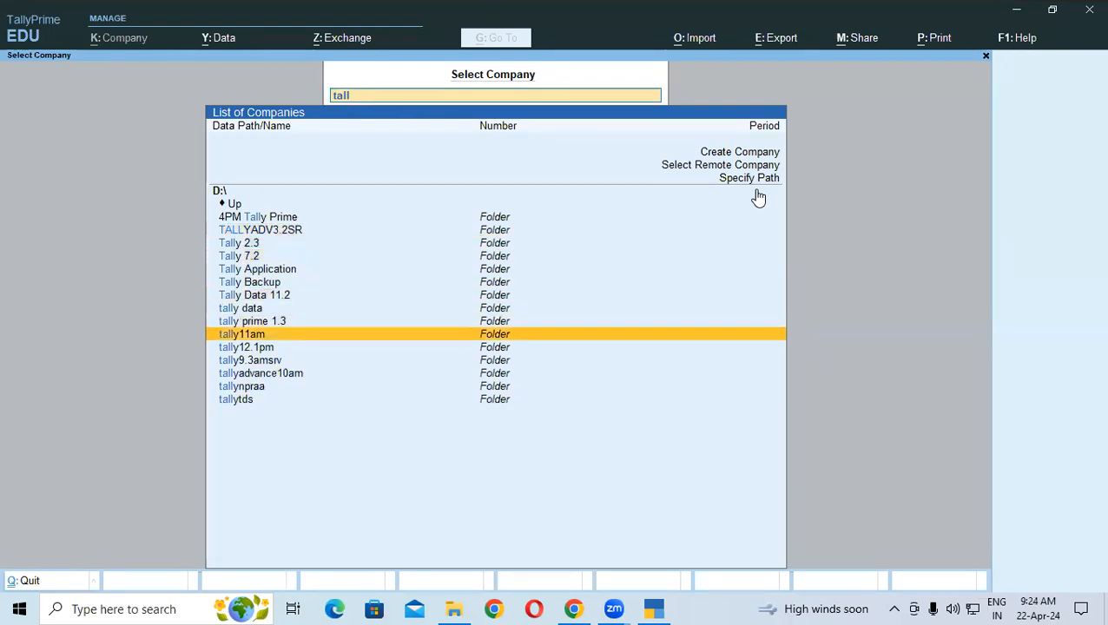
{"action": "key", "text": "Return"}
{"action": "key", "text": "Return"}
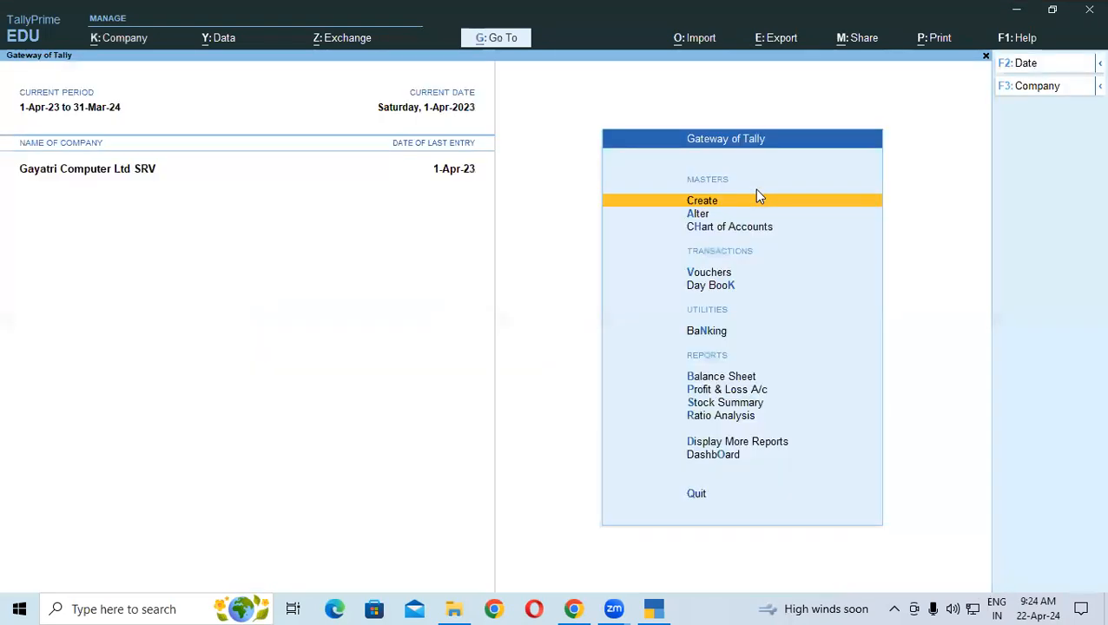
Open the Day Book and alter Computer Care's Sales B2B voucher No. 4
{"action": "key", "text": "k"}
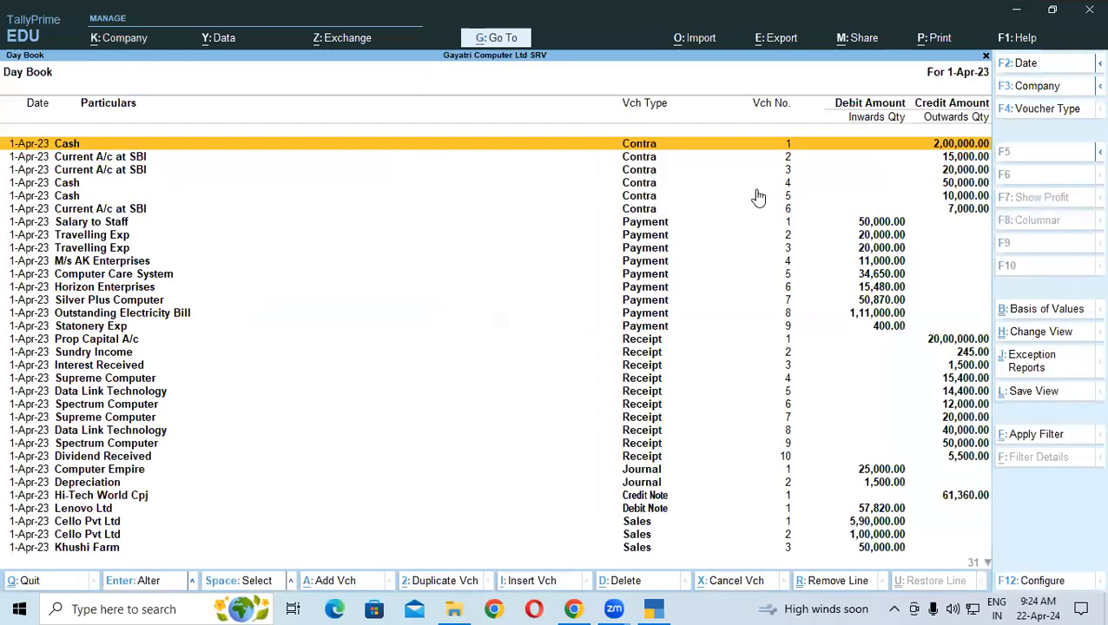
{"action": "key", "text": "Down"}
{"action": "key", "text": "Down"}
{"action": "key", "text": "Down"}
{"action": "key", "text": "Down"}
{"action": "key", "text": "Down"}
{"action": "key", "text": "Down"}
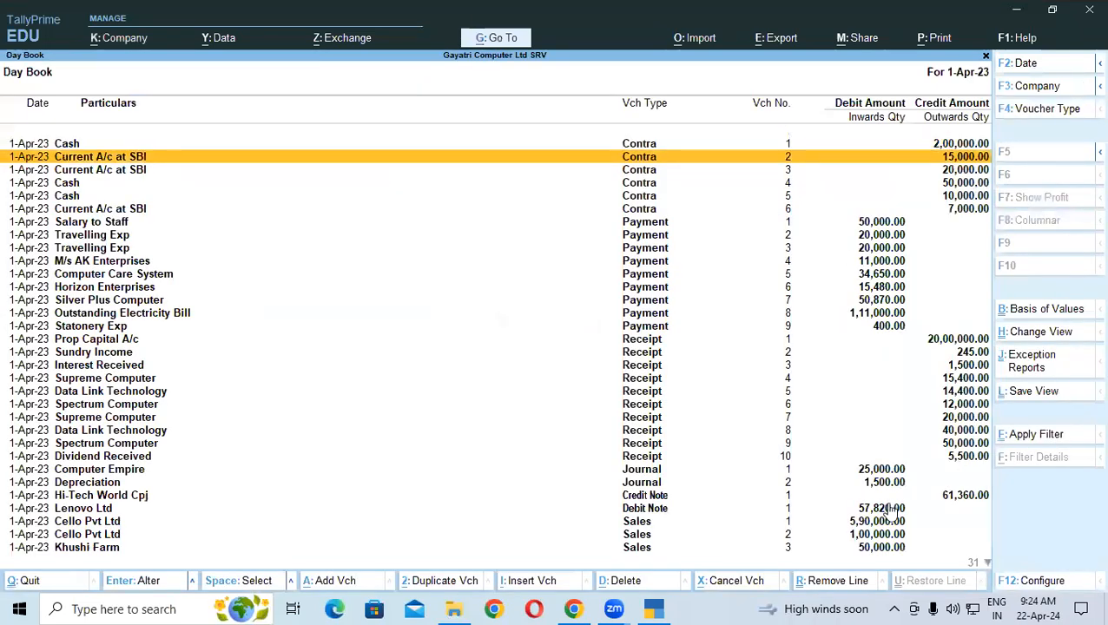
{"action": "key", "text": "Down"}
{"action": "key", "text": "Down"}
{"action": "key", "text": "Down"}
{"action": "key", "text": "Down"}
{"action": "key", "text": "Down"}
{"action": "key", "text": "Down"}
{"action": "key", "text": "Down"}
{"action": "key", "text": "Down"}
{"action": "key", "text": "Down"}
{"action": "key", "text": "Down"}
{"action": "key", "text": "Down"}
{"action": "key", "text": "Down"}
{"action": "key", "text": "Down"}
{"action": "key", "text": "Down"}
{"action": "key", "text": "Down"}
{"action": "key", "text": "Down"}
{"action": "key", "text": "Down"}
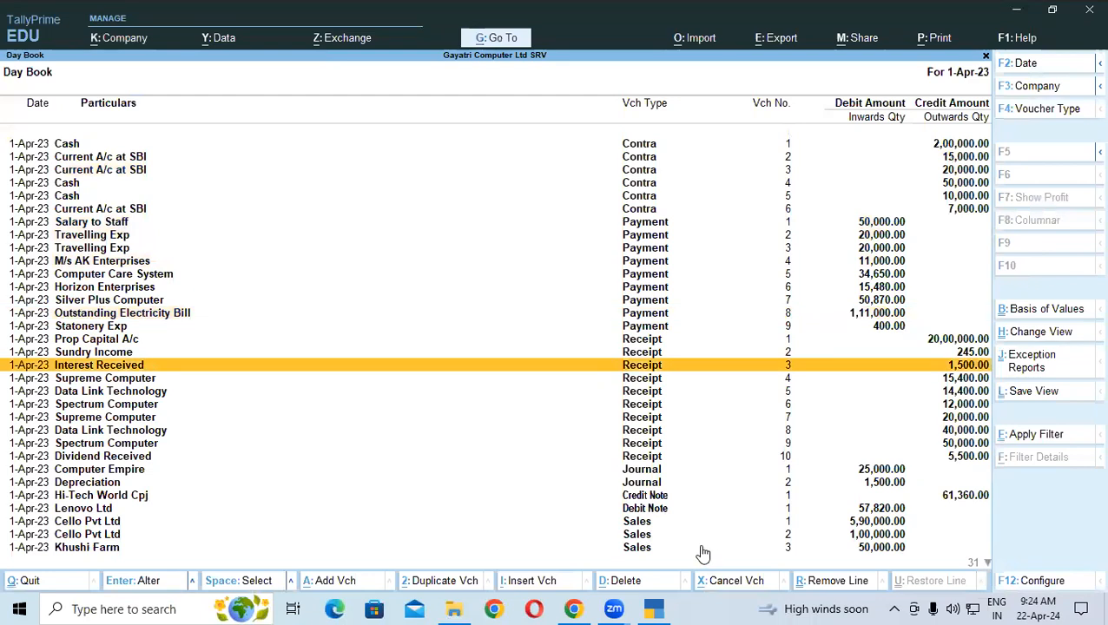
{"action": "key", "text": "Down"}
{"action": "key", "text": "Down"}
{"action": "key", "text": "Down"}
{"action": "key", "text": "Down"}
{"action": "key", "text": "Down"}
{"action": "key", "text": "Down"}
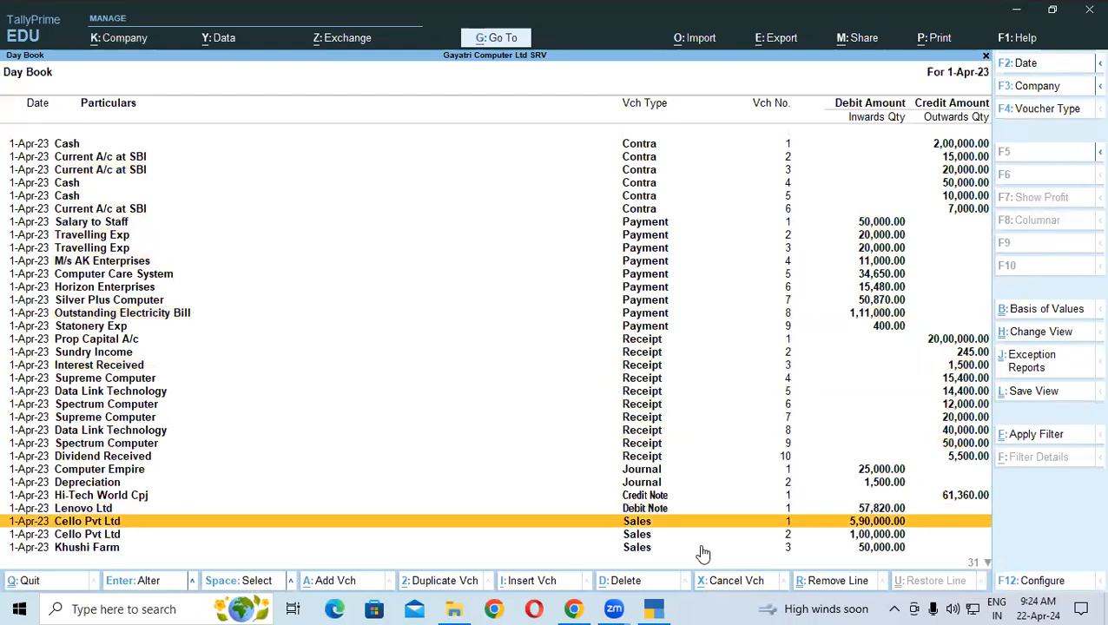
{"action": "key", "text": "Down"}
{"action": "key", "text": "Down"}
{"action": "key", "text": "Down"}
{"action": "key", "text": "Down"}
{"action": "key", "text": "Down"}
{"action": "key", "text": "Down"}
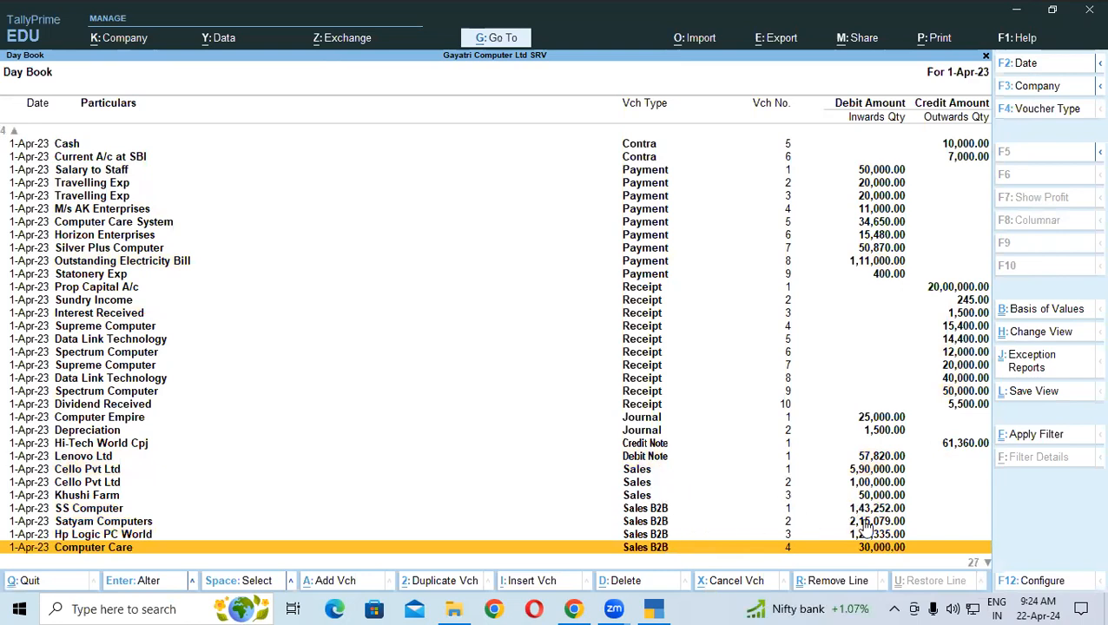
{"action": "key", "text": "Down"}
{"action": "left_click", "coordinate": [682, 537]}
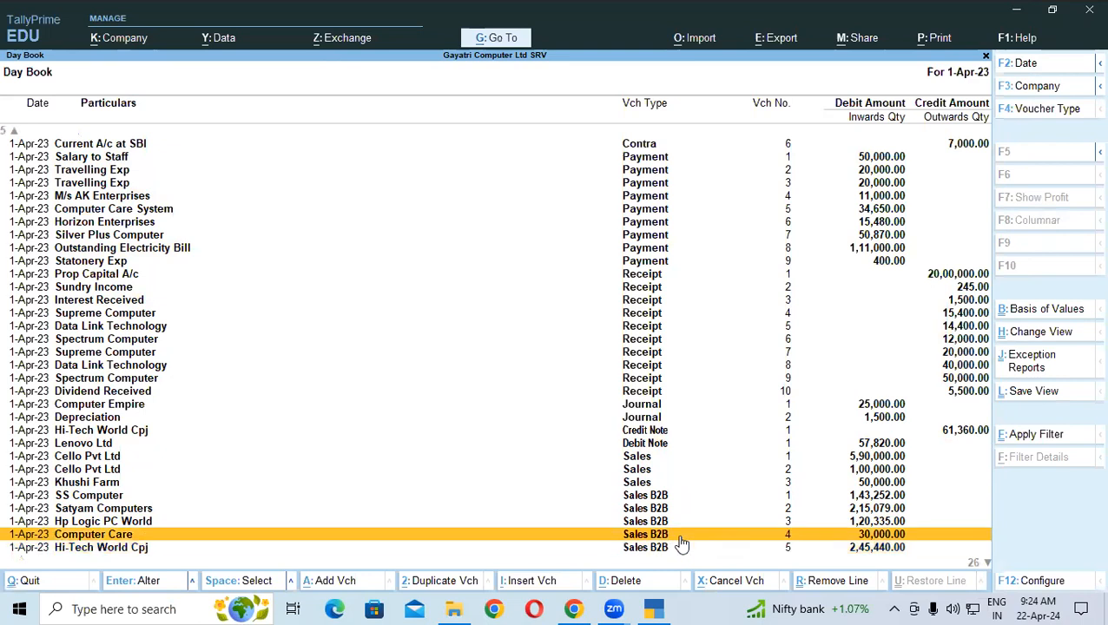
{"action": "key", "text": "Return"}
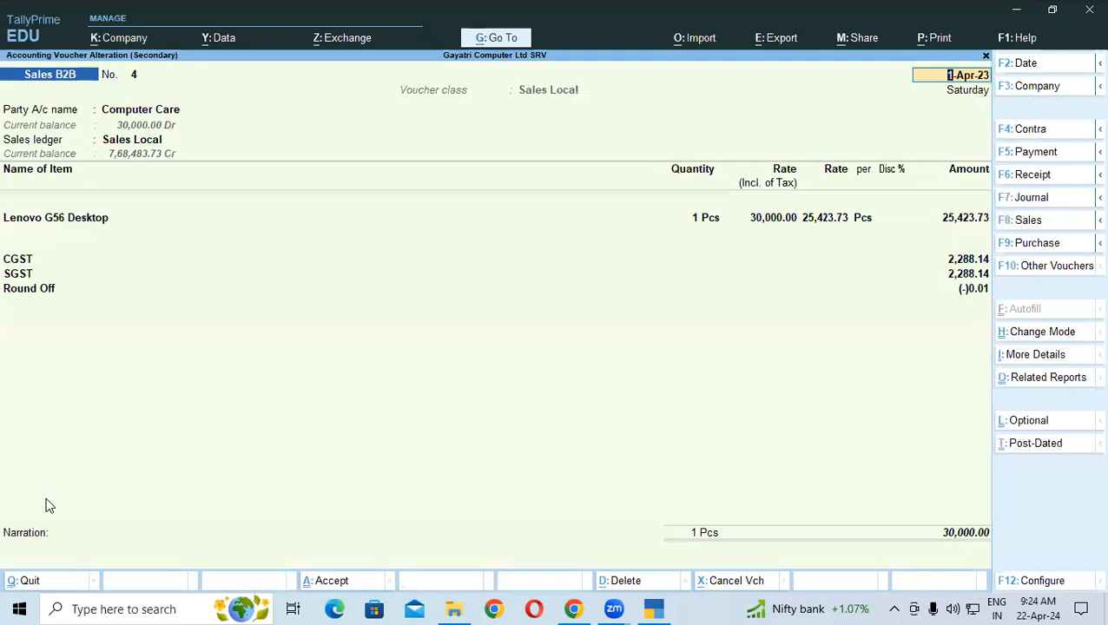
Change the Lenovo G56 Desktop quantity to 2 Pcs, making the total 60,000.00
{"action": "left_click", "coordinate": [702, 224]}
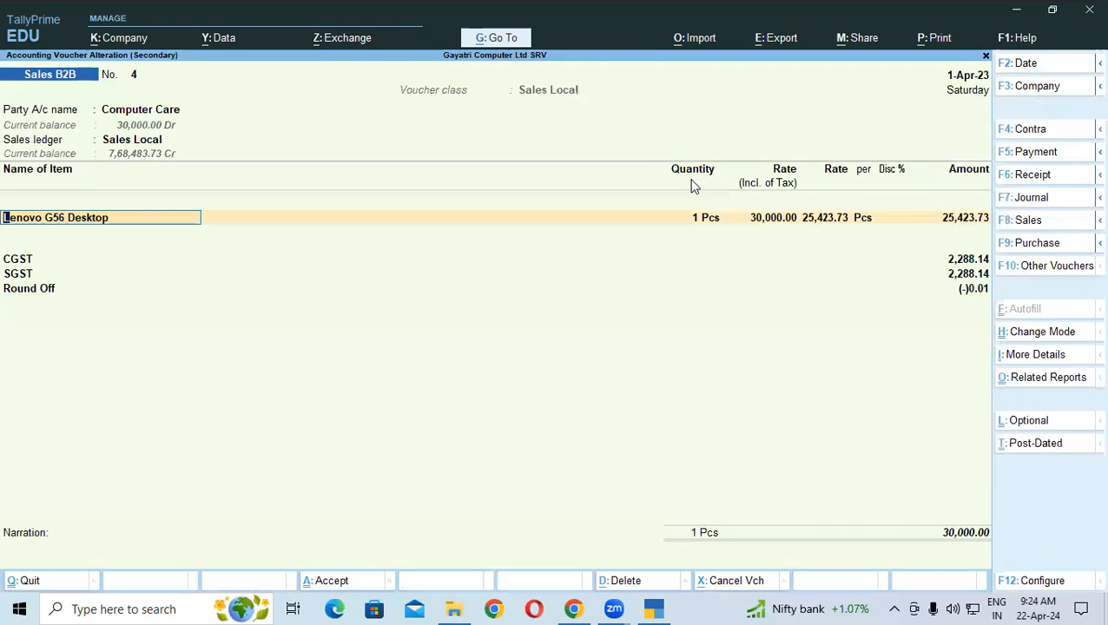
{"action": "key", "text": "Return"}
{"action": "key", "text": "Return"}
{"action": "type", "text": "2"}
{"action": "key", "text": "Return"}
{"action": "key", "text": "Return"}
{"action": "key", "text": "Return"}
{"action": "key", "text": "Return"}
{"action": "key", "text": "Return"}
{"action": "key", "text": "Return"}
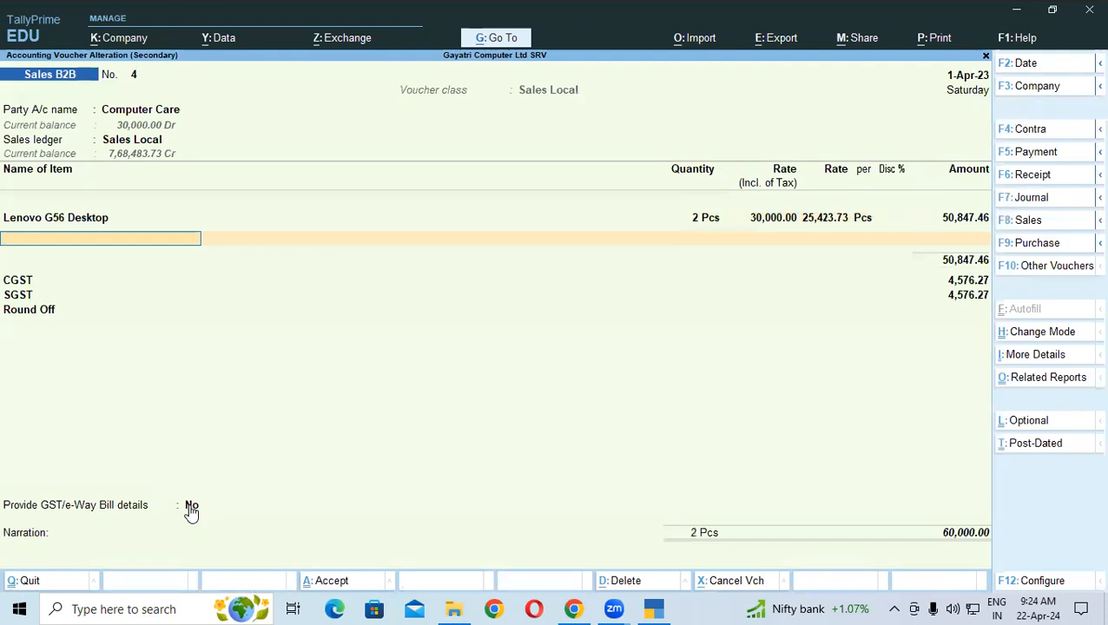
{"action": "key", "text": "Return"}
{"action": "key", "text": "Return"}
{"action": "key", "text": "Return"}
{"action": "key", "text": "Return"}
{"action": "key", "text": "Return"}
{"action": "key", "text": "Return"}
{"action": "key", "text": "Return"}
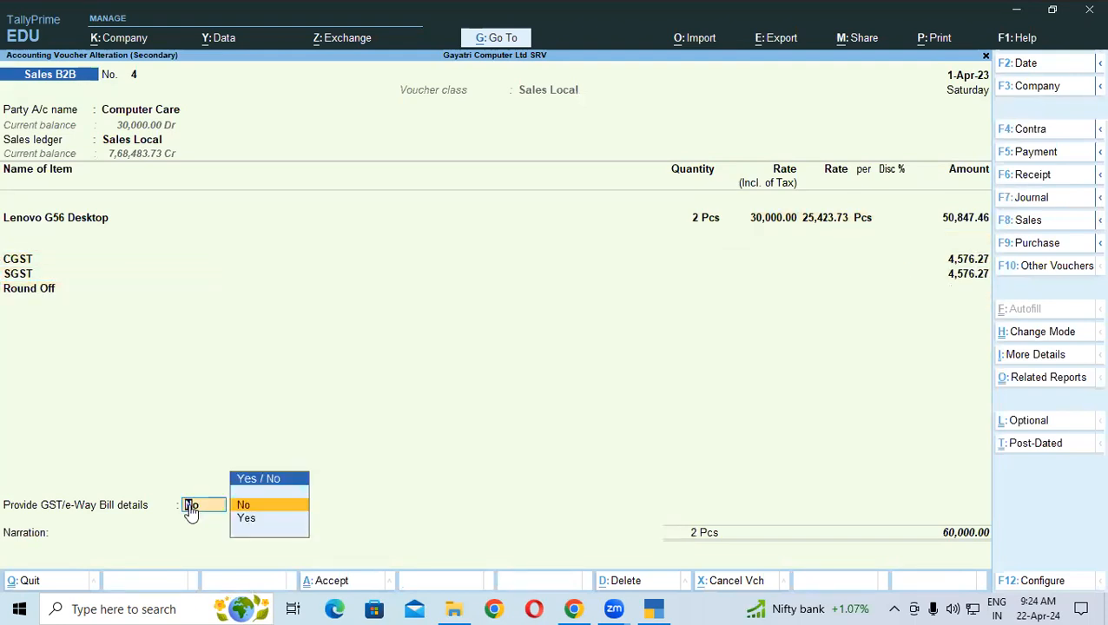
Answer Yes to Provide GST/e-Way Bill details
{"action": "key", "text": "Down"}
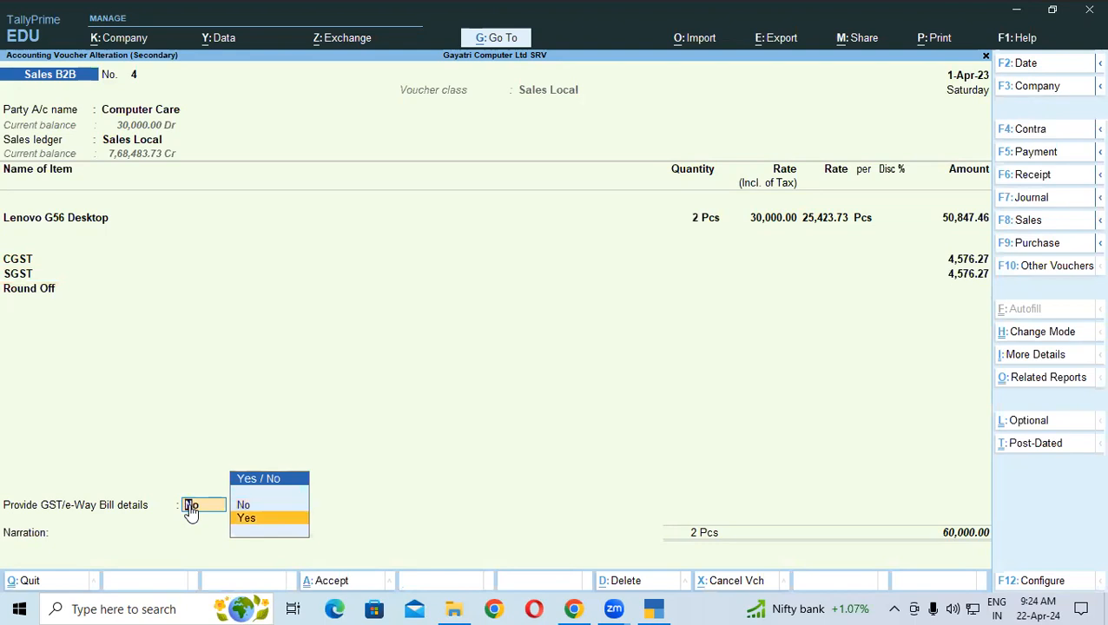
{"action": "key", "text": "Return"}
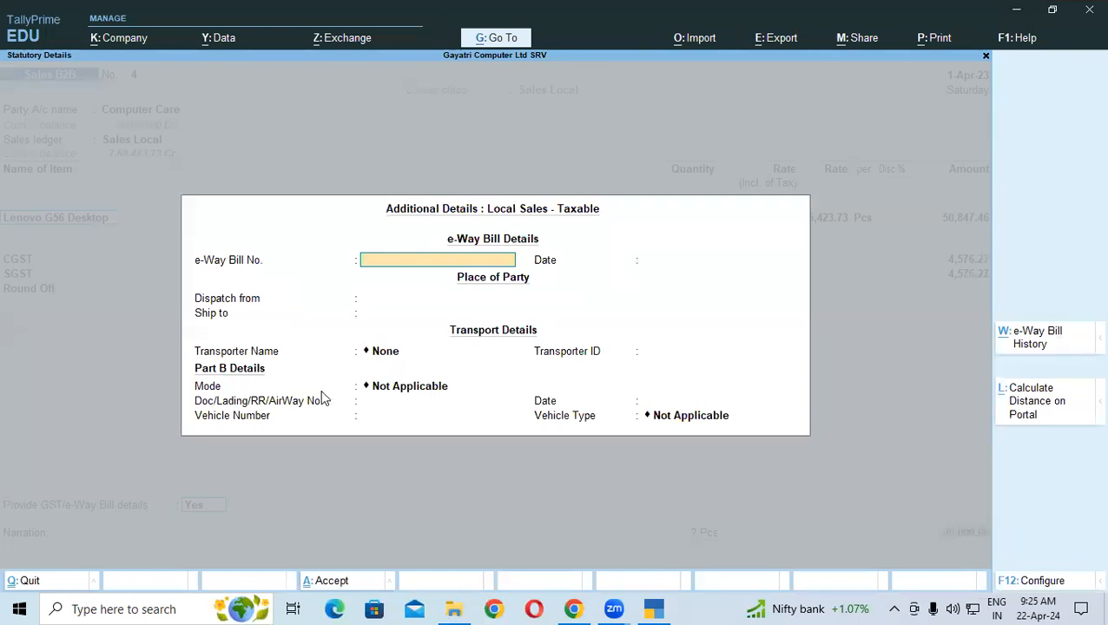
Set the transport mode to 1 - Road, clear the vehicle type, and close the e-Way Bill details
{"action": "left_click", "coordinate": [390, 393]}
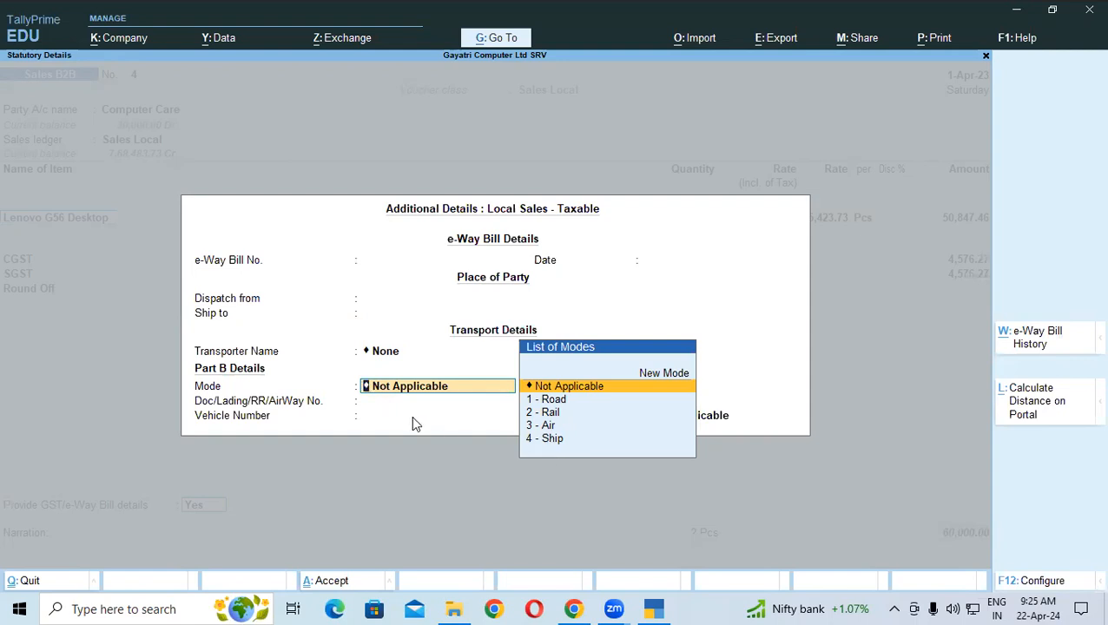
{"action": "key", "text": "Down"}
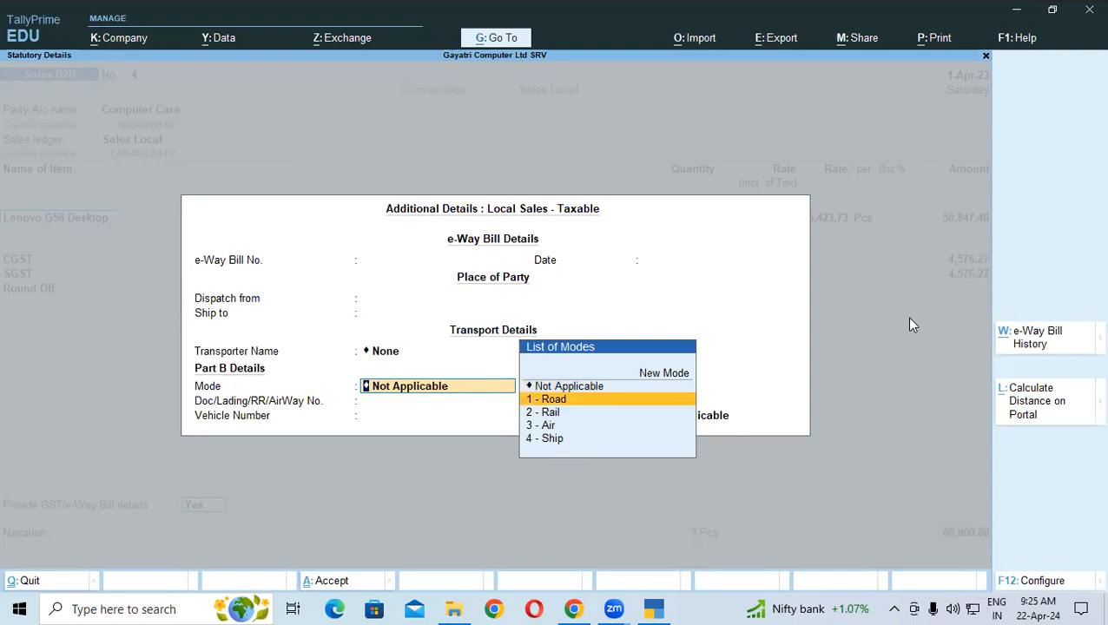
{"action": "key", "text": "Return"}
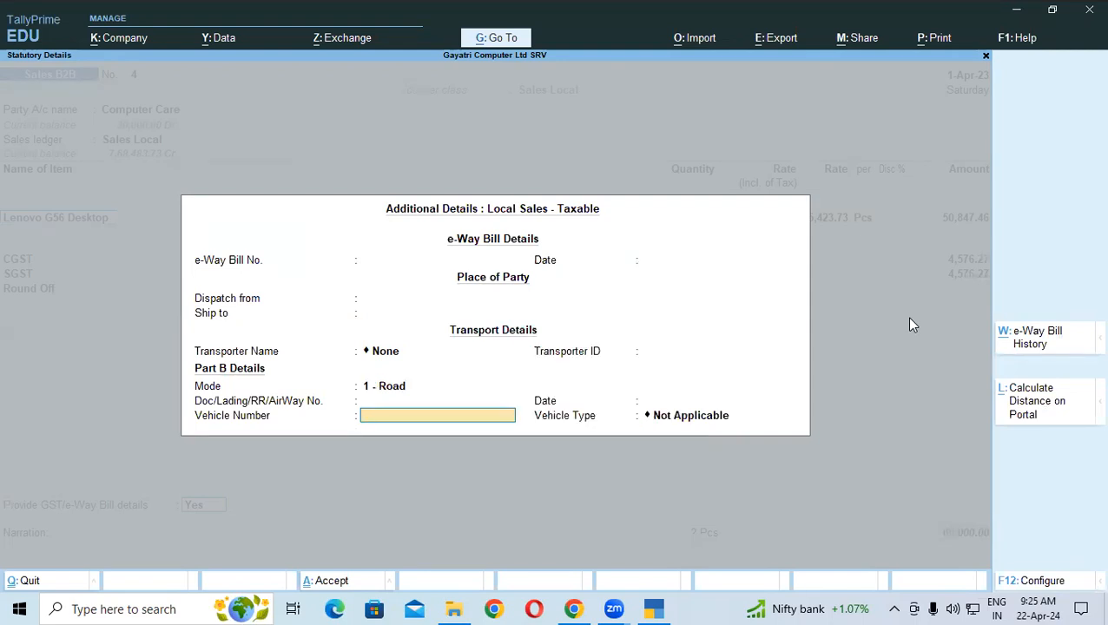
{"action": "left_click", "coordinate": [662, 419]}
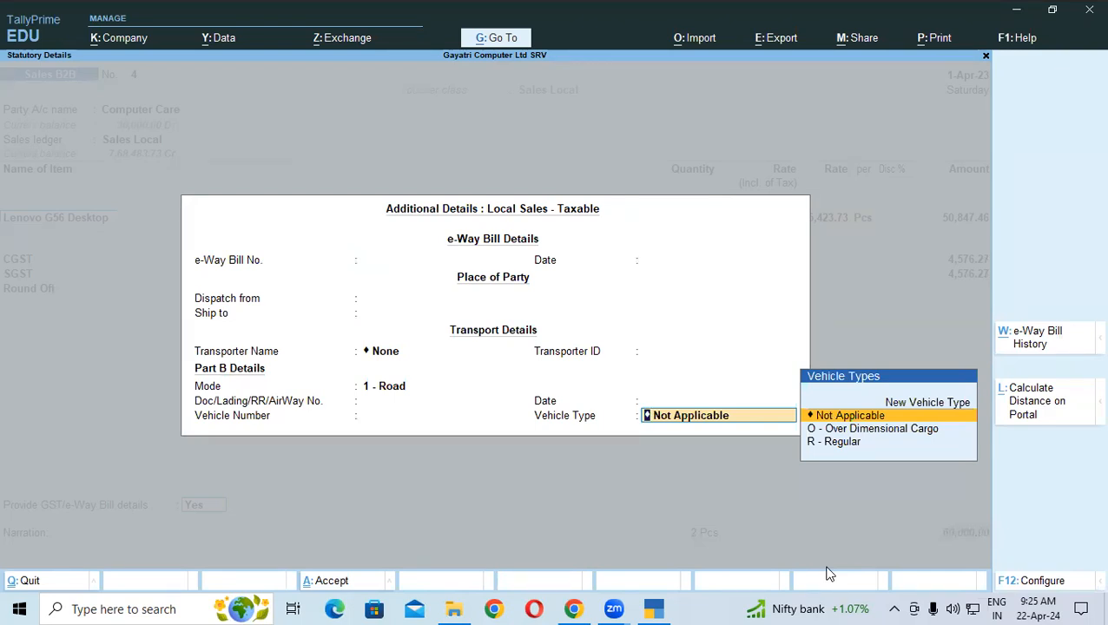
{"action": "key", "text": "BackSpace"}
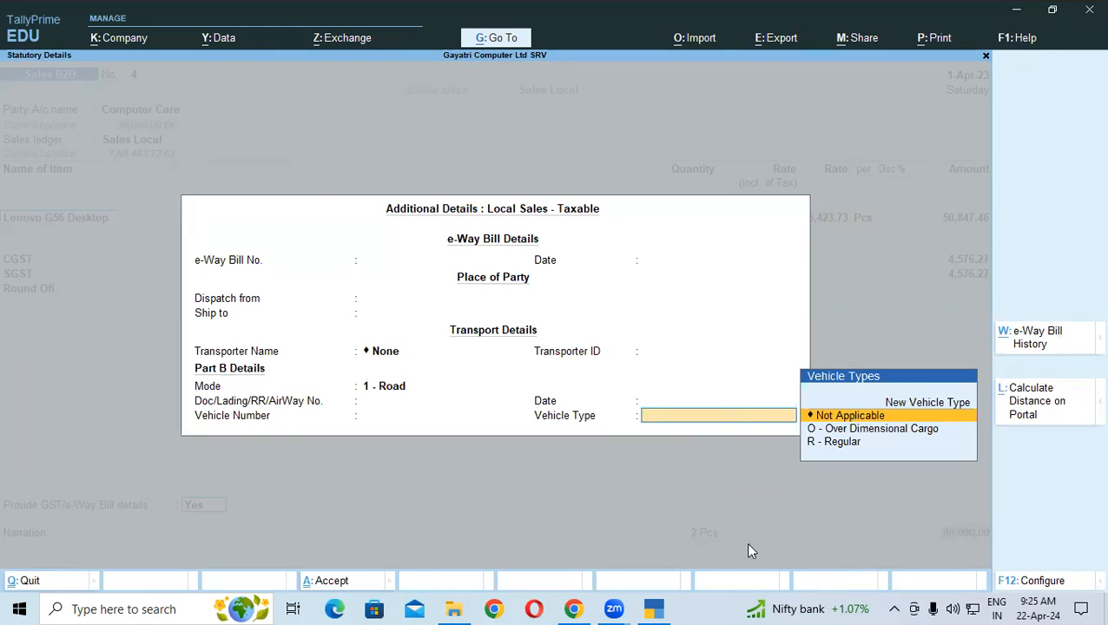
{"action": "key", "text": "Escape"}
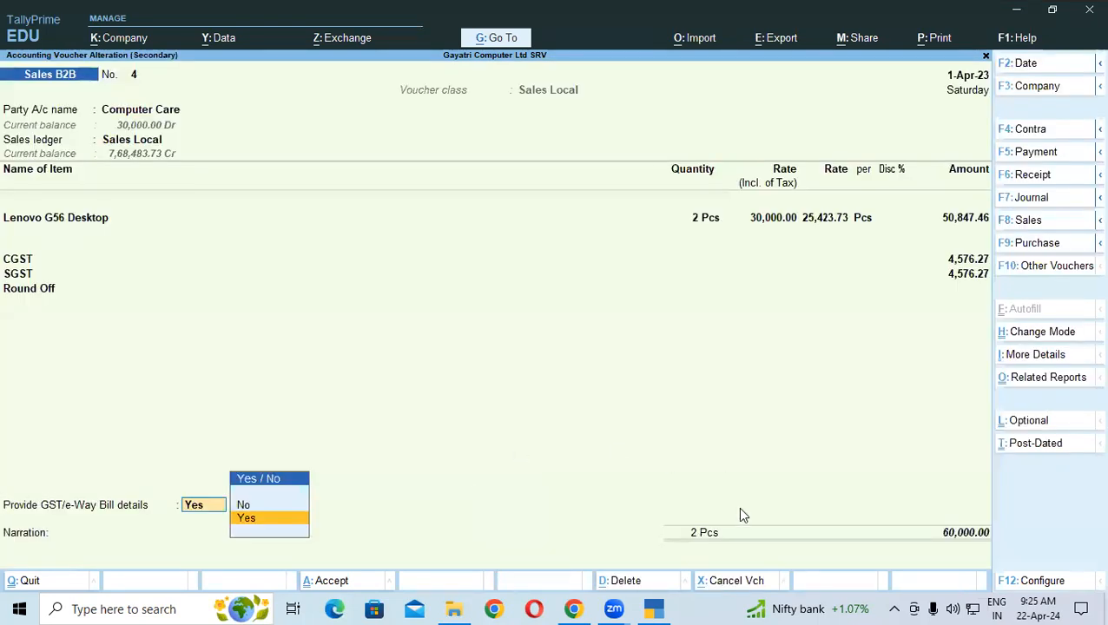
{"action": "left_click", "coordinate": [573, 608]}
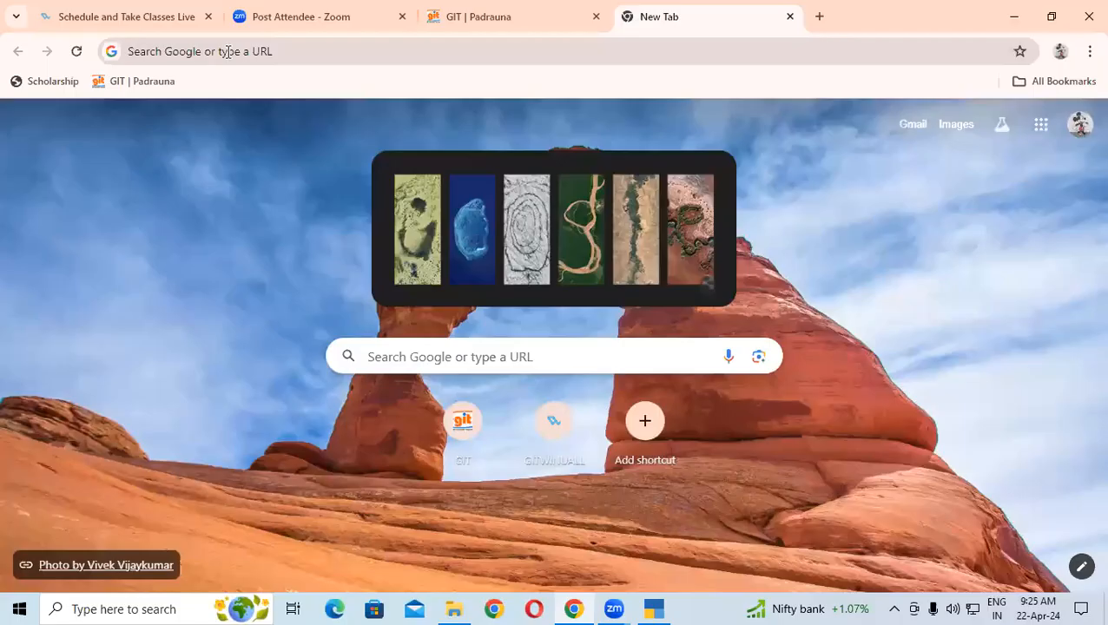
Search Google for 'e way bill' and open the ewaybillgst.gov.in E-Way Bill System site
{"action": "left_click", "coordinate": [228, 52]}
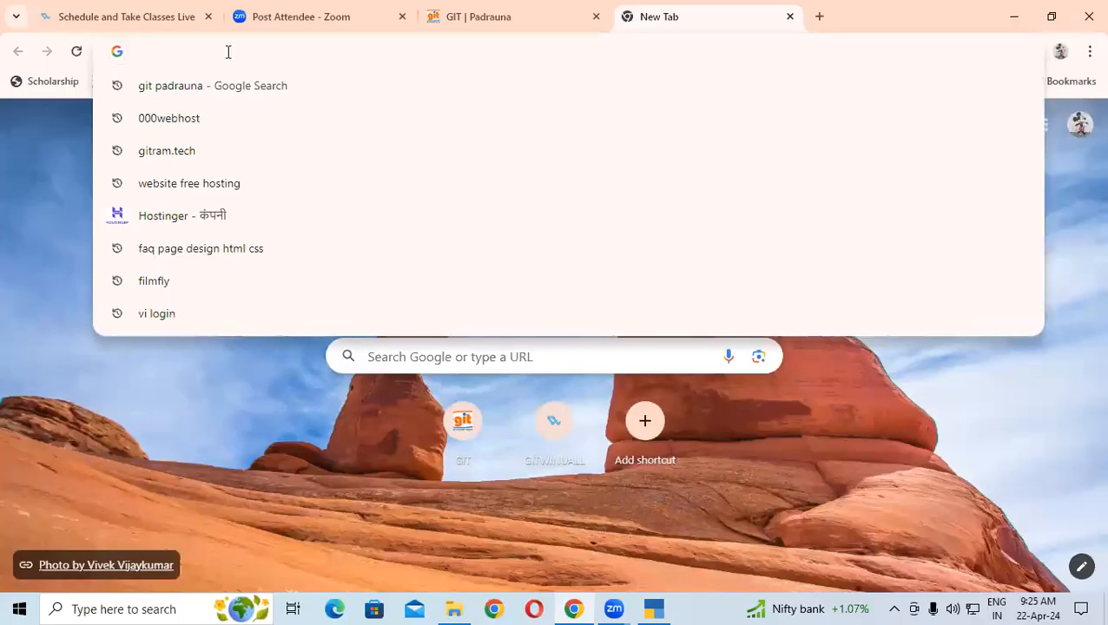
{"action": "type", "text": "e"}
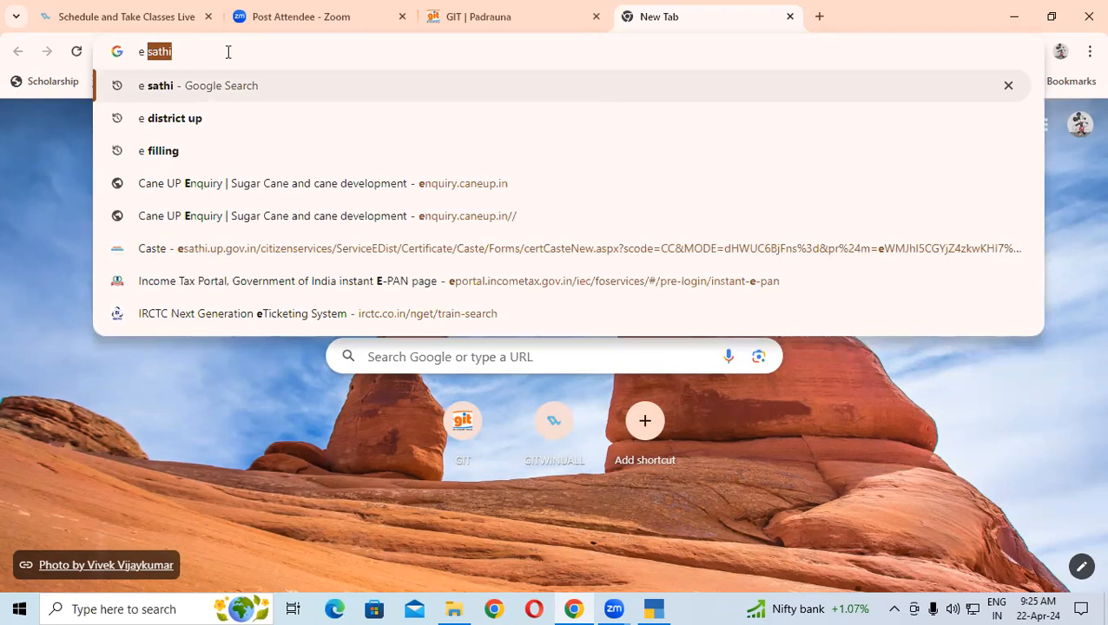
{"action": "type", "text": " way bill"}
{"action": "left_click", "coordinate": [143, 151]}
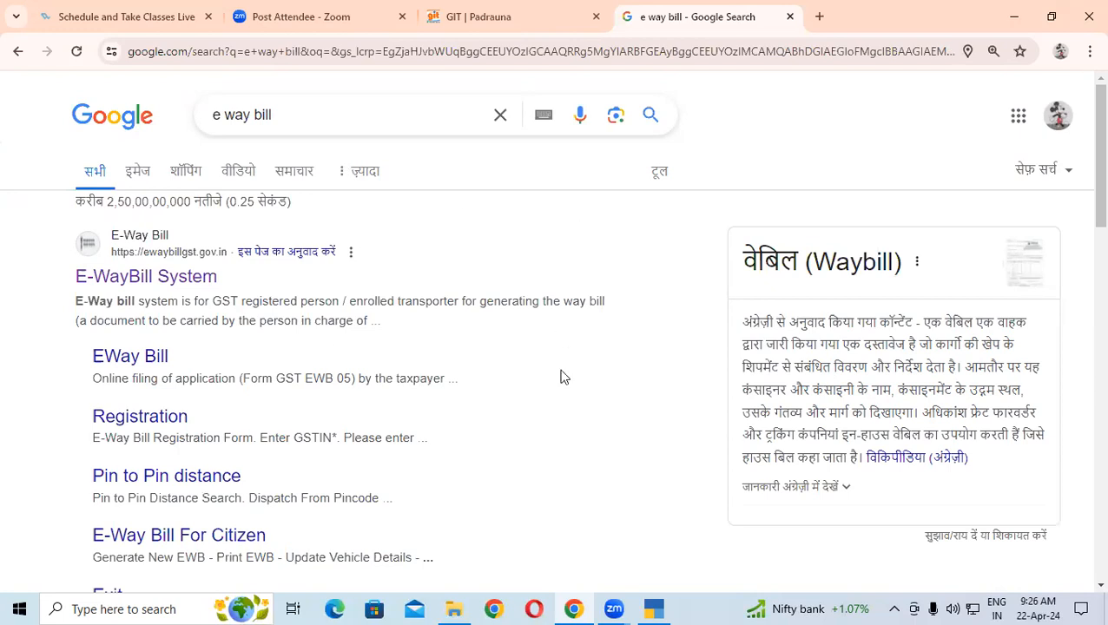
{"action": "left_click", "coordinate": [139, 292]}
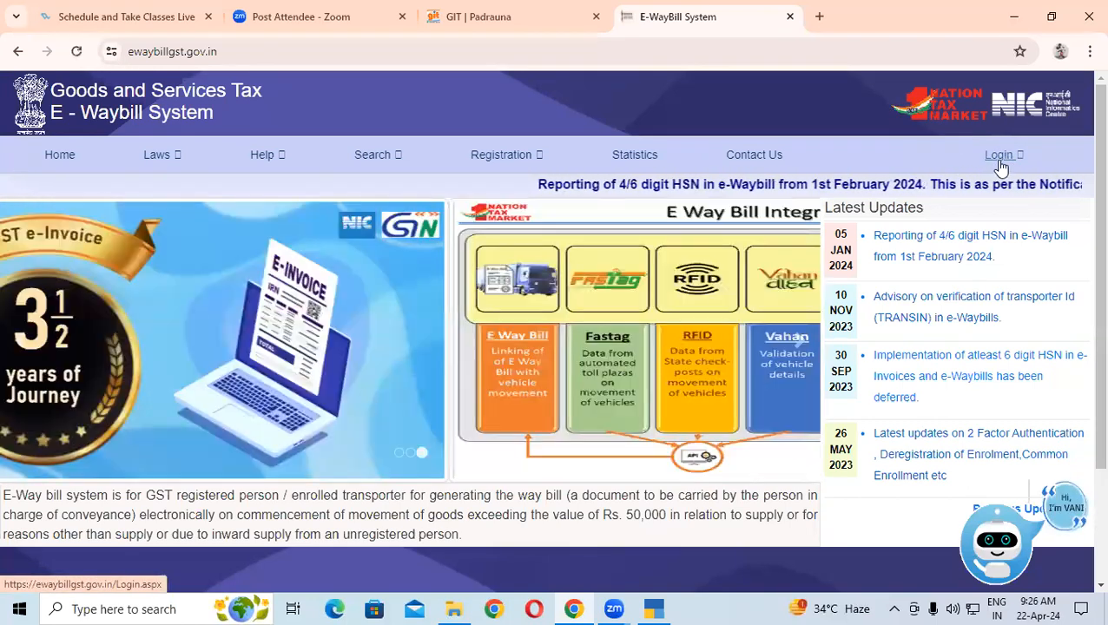
Log in with the username, password and captcha, then dismiss the 2-Factor Authentication notice
{"action": "left_click", "coordinate": [999, 158]}
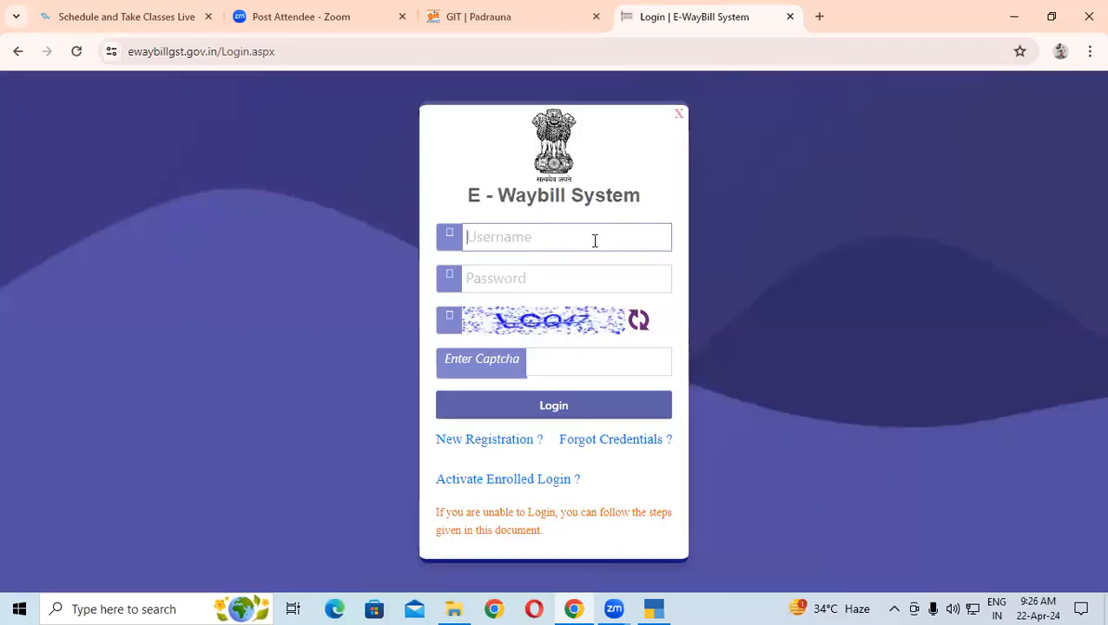
{"action": "type", "text": "ash"}
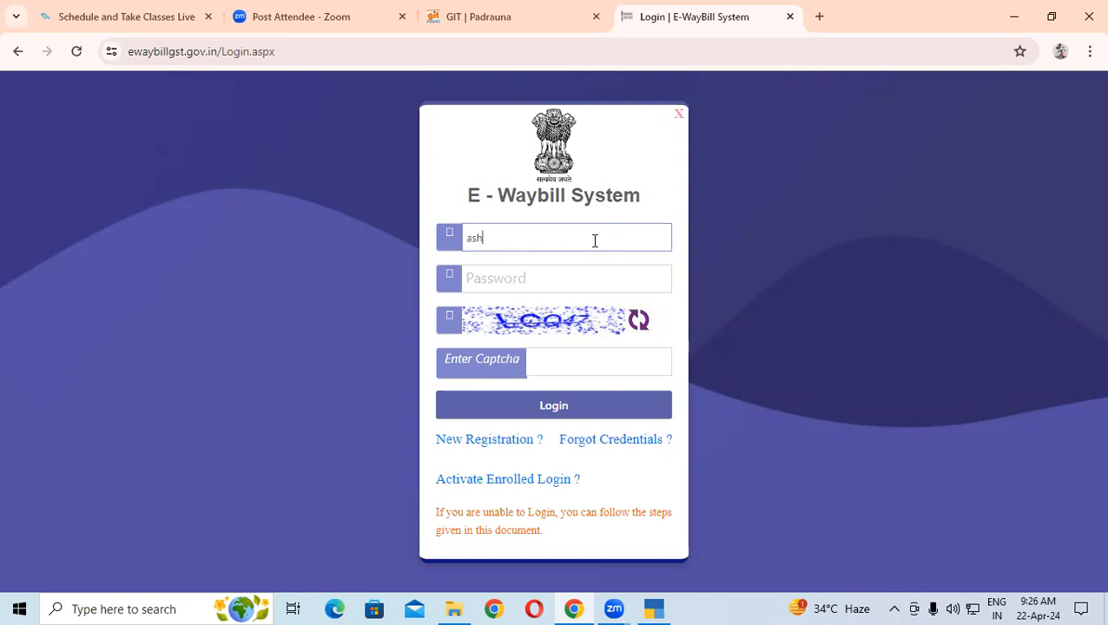
{"action": "type", "text": "utosh"}
{"action": "type", "text": "1490"}
{"action": "left_click", "coordinate": [570, 279]}
{"action": "type", "text": "••"}
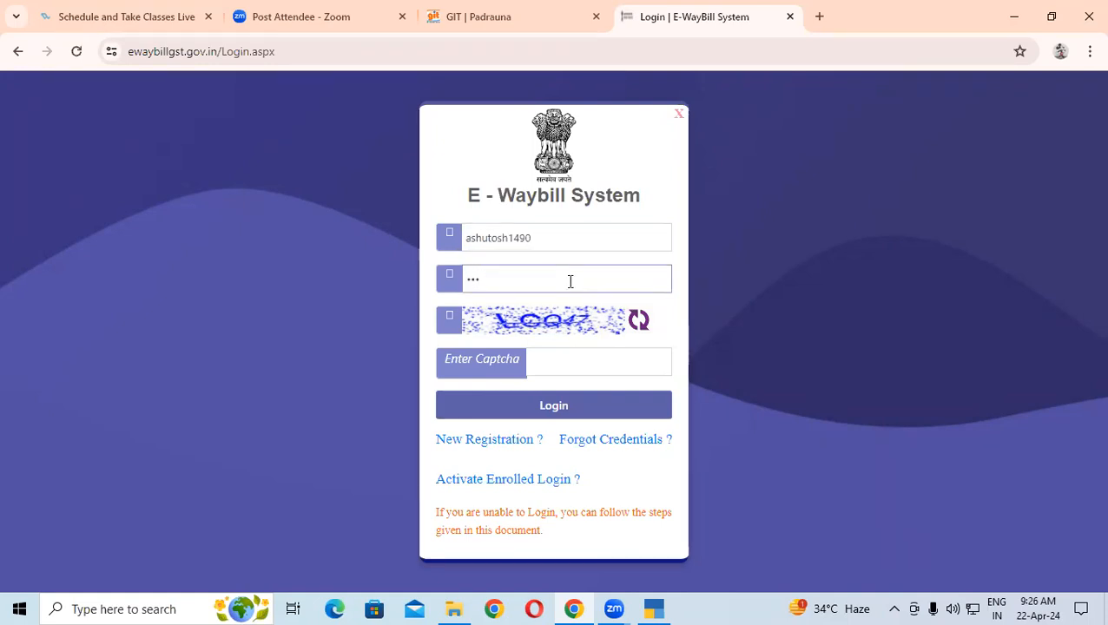
{"action": "type", "text": "•••••"}
{"action": "left_click", "coordinate": [577, 369]}
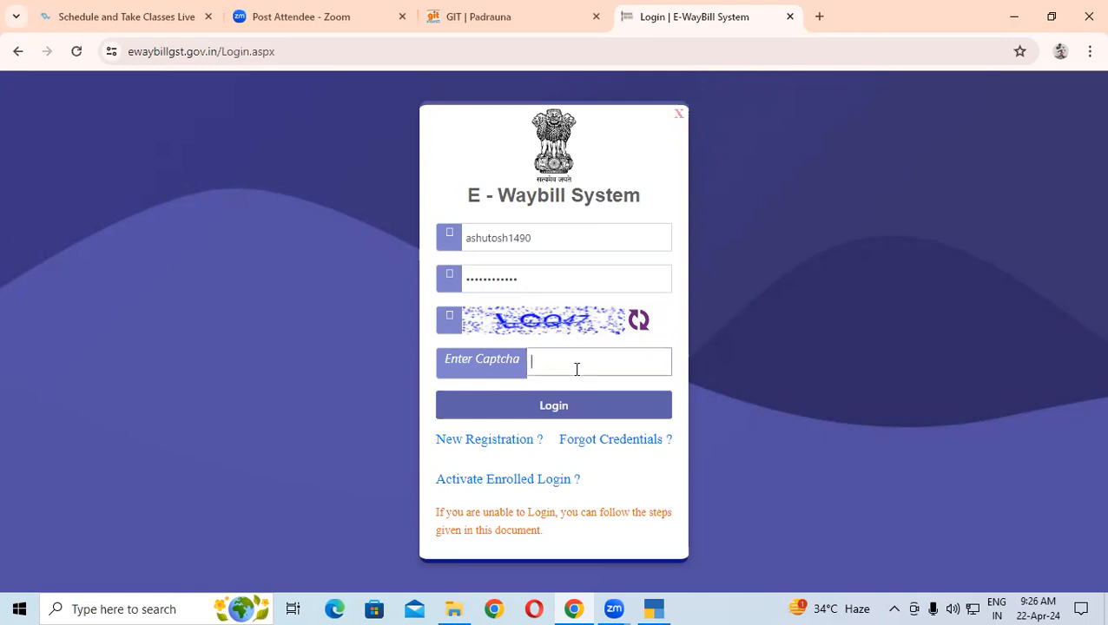
{"action": "type", "text": "LCC"}
{"action": "left_click", "coordinate": [569, 408]}
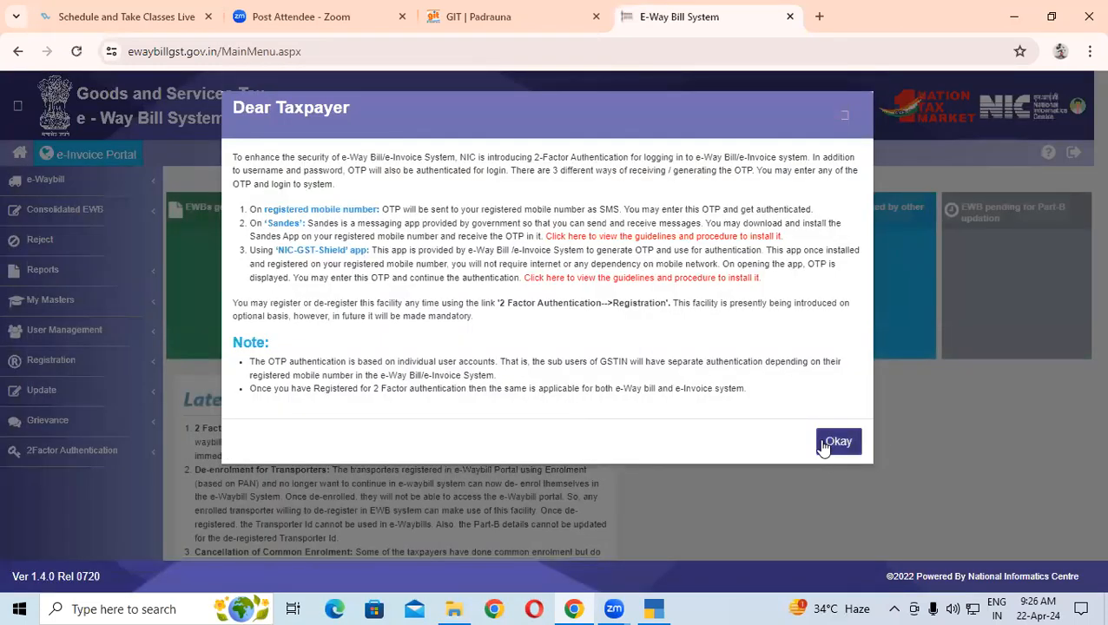
{"action": "left_click", "coordinate": [823, 445]}
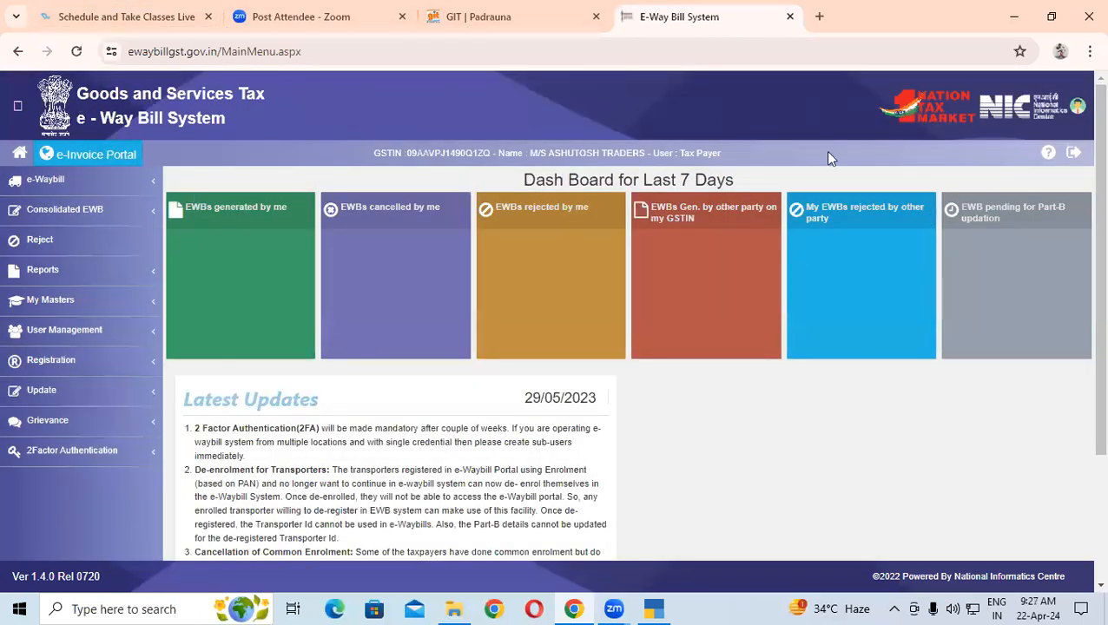
From the e-Waybill menu, choose Generate New to open a blank outward-supply entry form
{"action": "left_click_drag", "start_coordinate": [375, 153], "coordinate": [728, 165]}
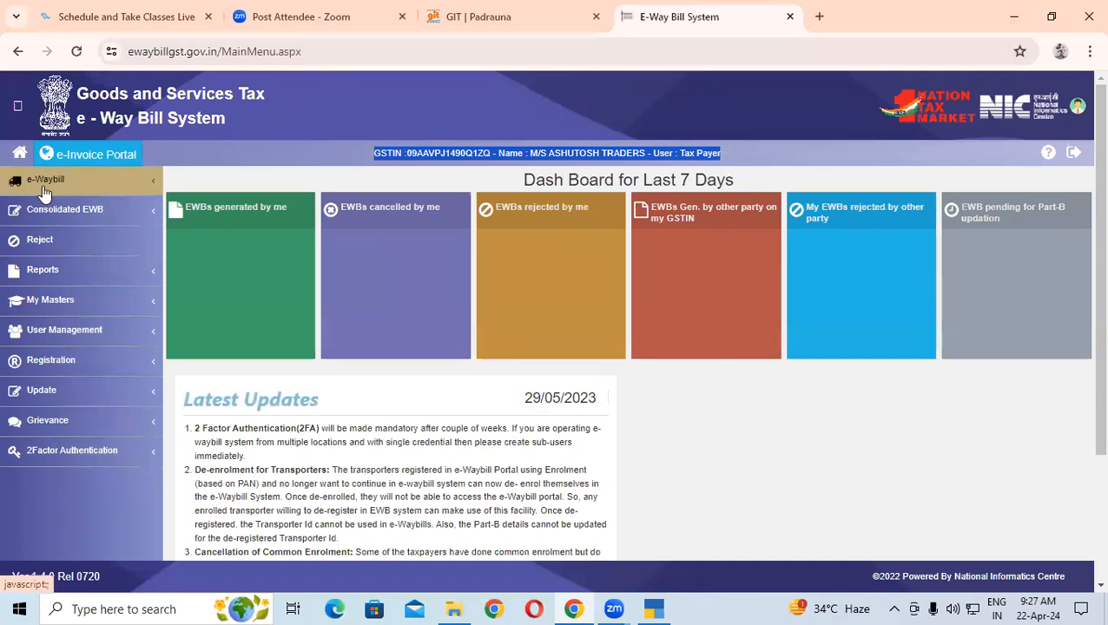
{"action": "left_click", "coordinate": [116, 192]}
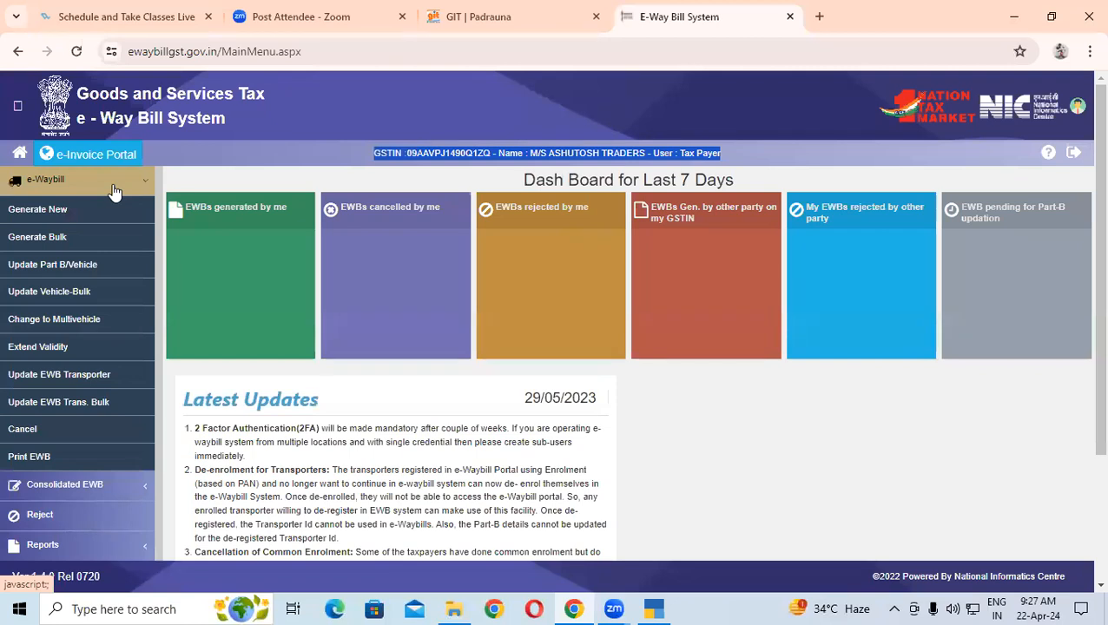
{"action": "left_click", "coordinate": [44, 218]}
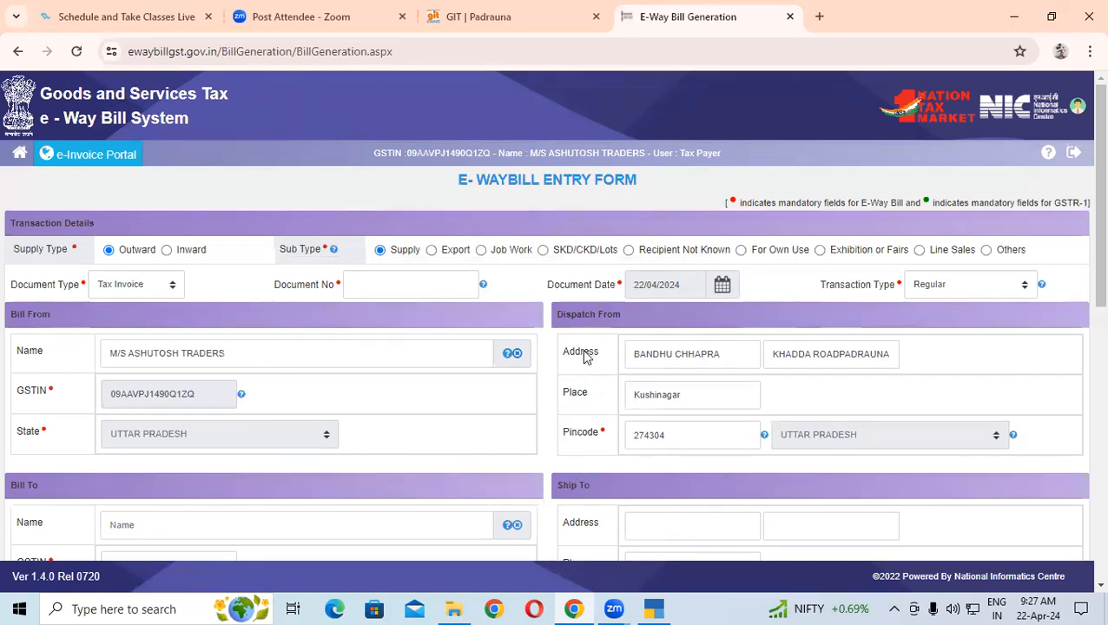
Keep Tax Invoice as the document type and enter Document No 420
{"action": "mouse_move", "coordinate": [498, 353]}
{"action": "left_click", "coordinate": [139, 289]}
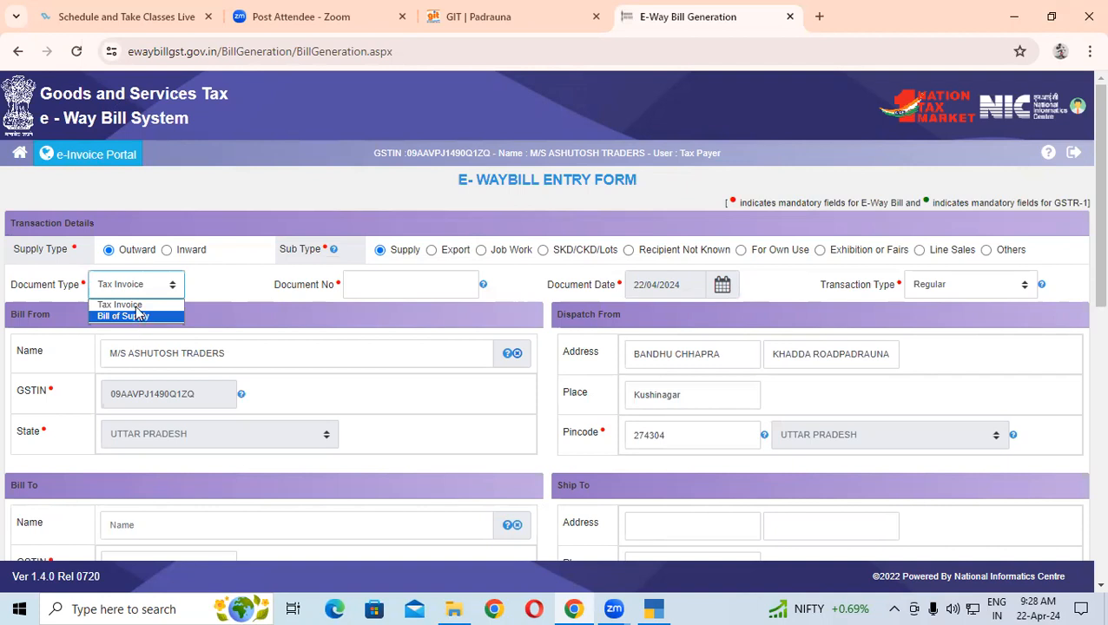
{"action": "left_click", "coordinate": [127, 309]}
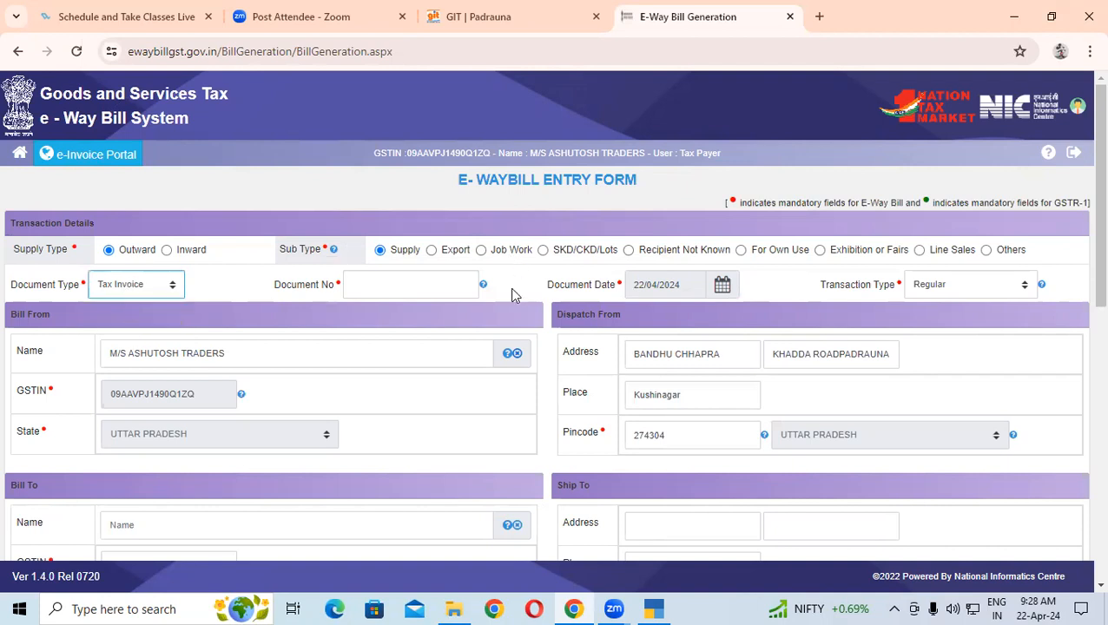
{"action": "left_click", "coordinate": [428, 285]}
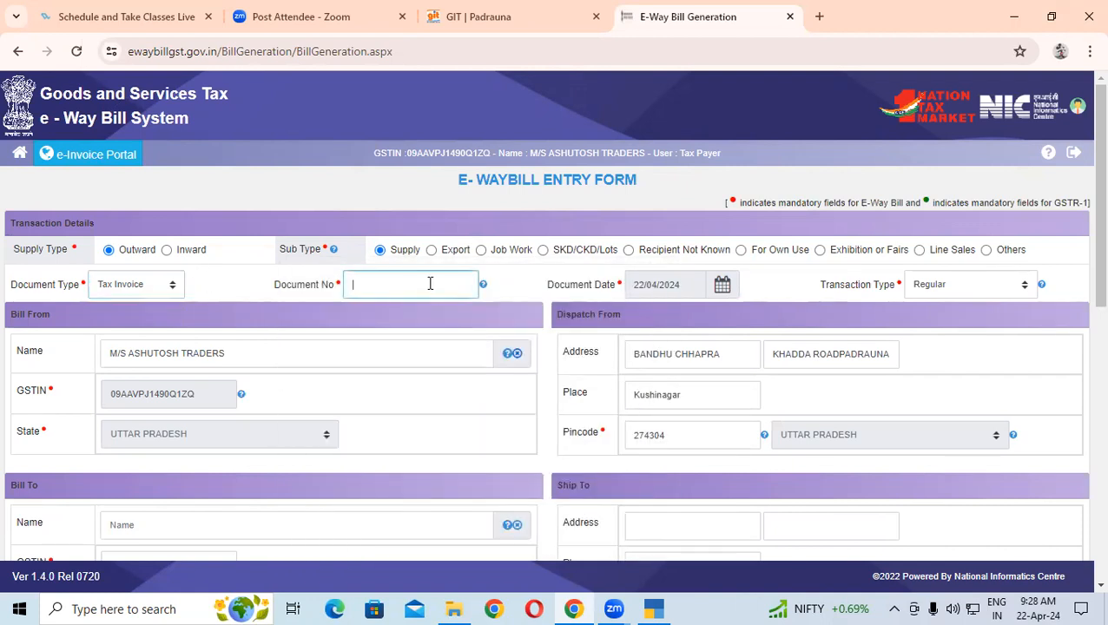
{"action": "type", "text": "420"}
Keep 22/04/2024 as the document date and Regular as the transaction type
{"action": "left_click", "coordinate": [722, 286]}
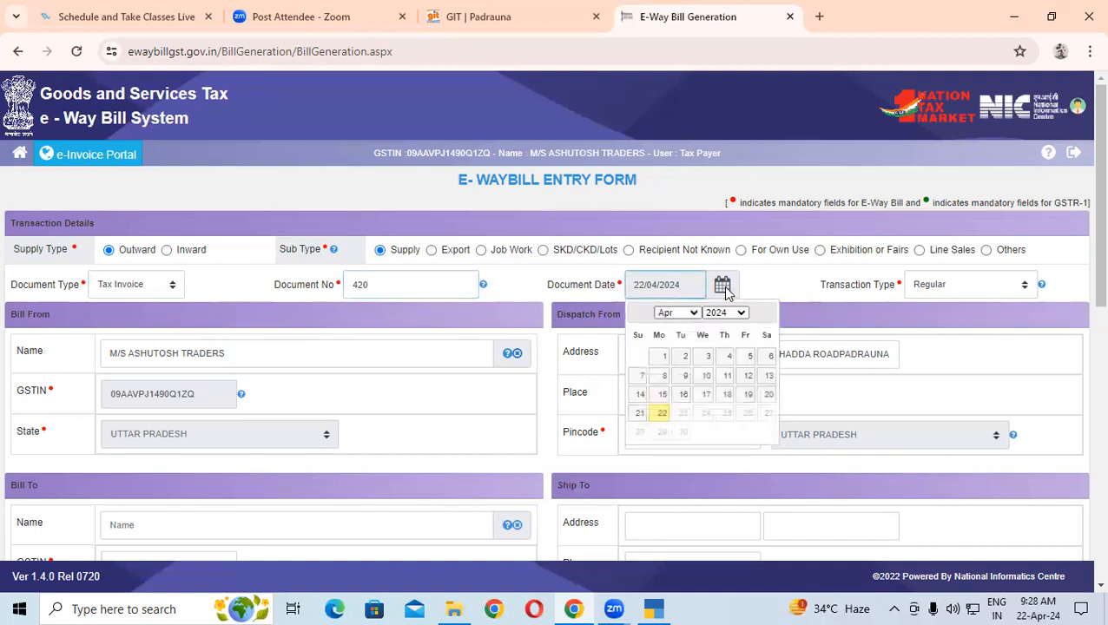
{"action": "left_click", "coordinate": [662, 413]}
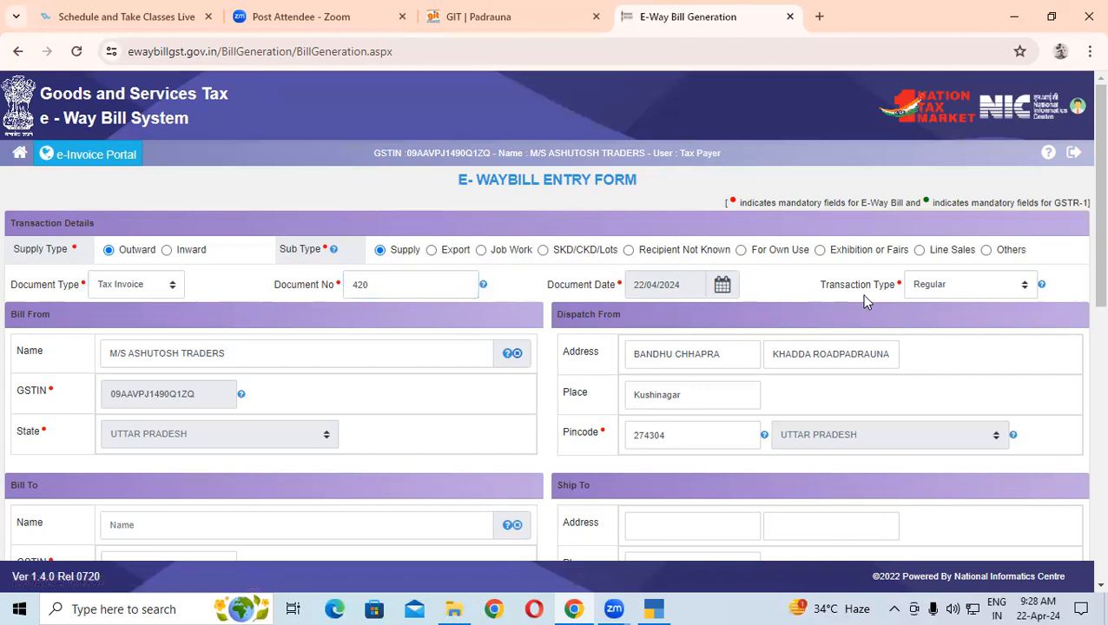
{"action": "left_click", "coordinate": [924, 287]}
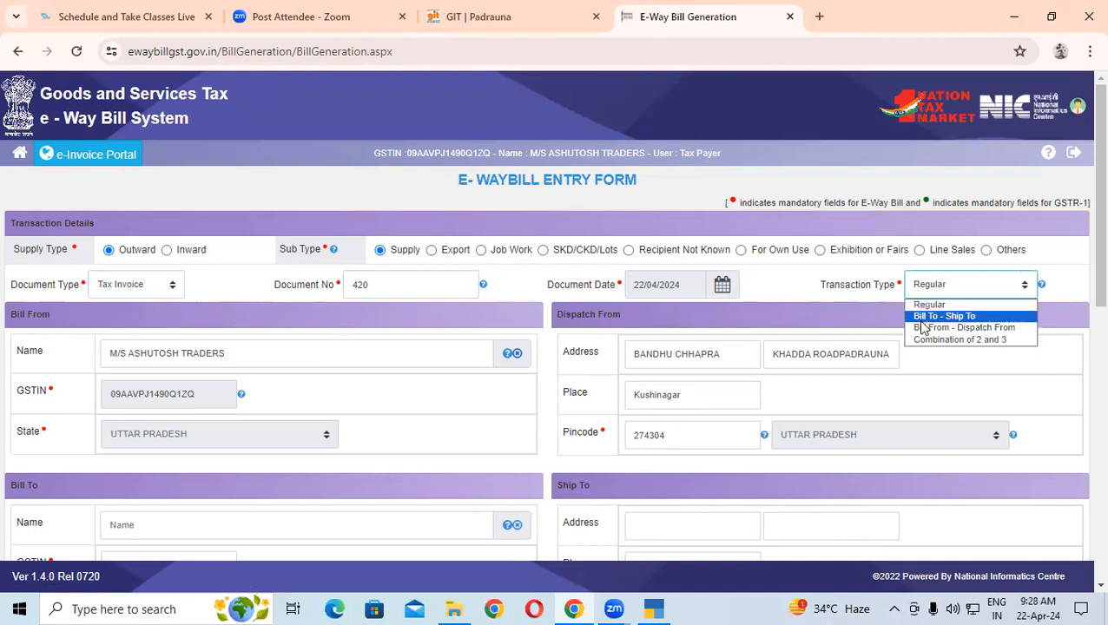
{"action": "left_click", "coordinate": [853, 300]}
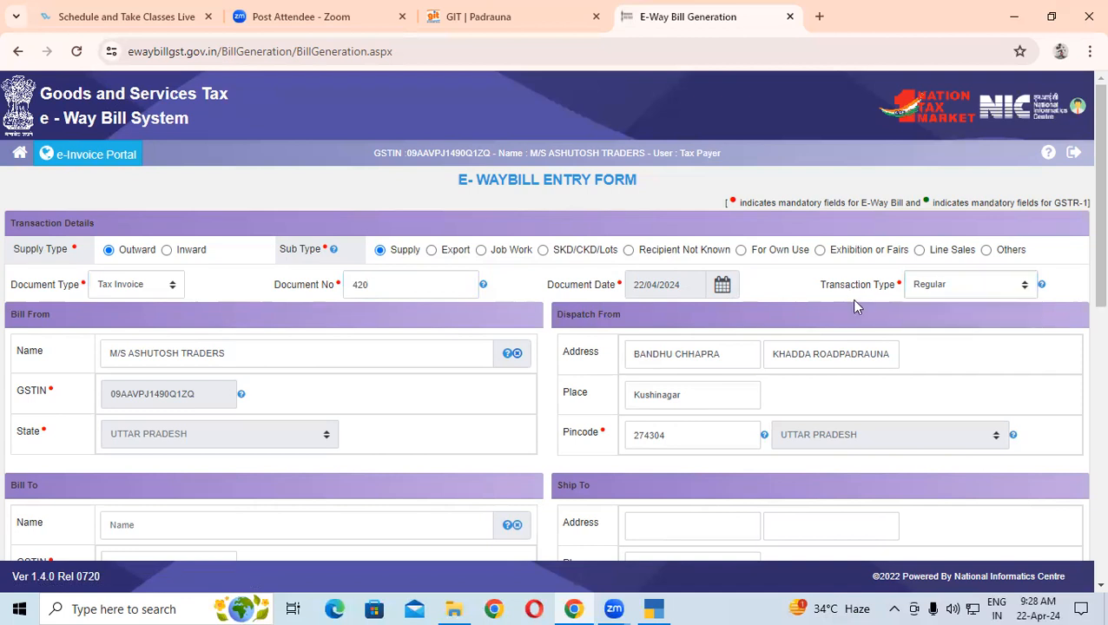
{"action": "left_click", "coordinate": [912, 289]}
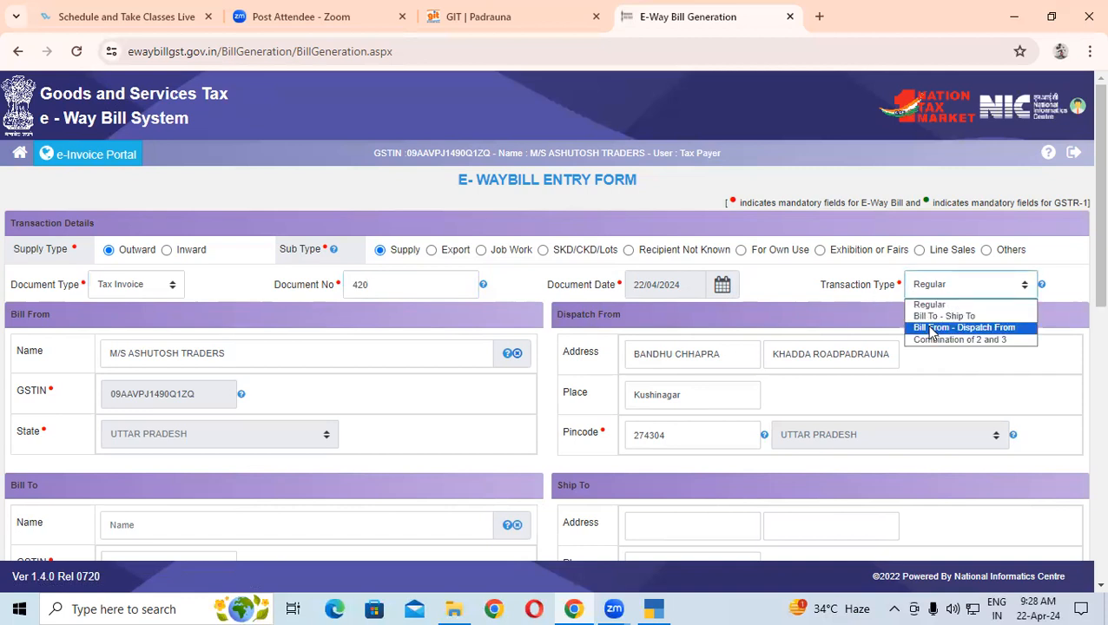
{"action": "left_click", "coordinate": [811, 339]}
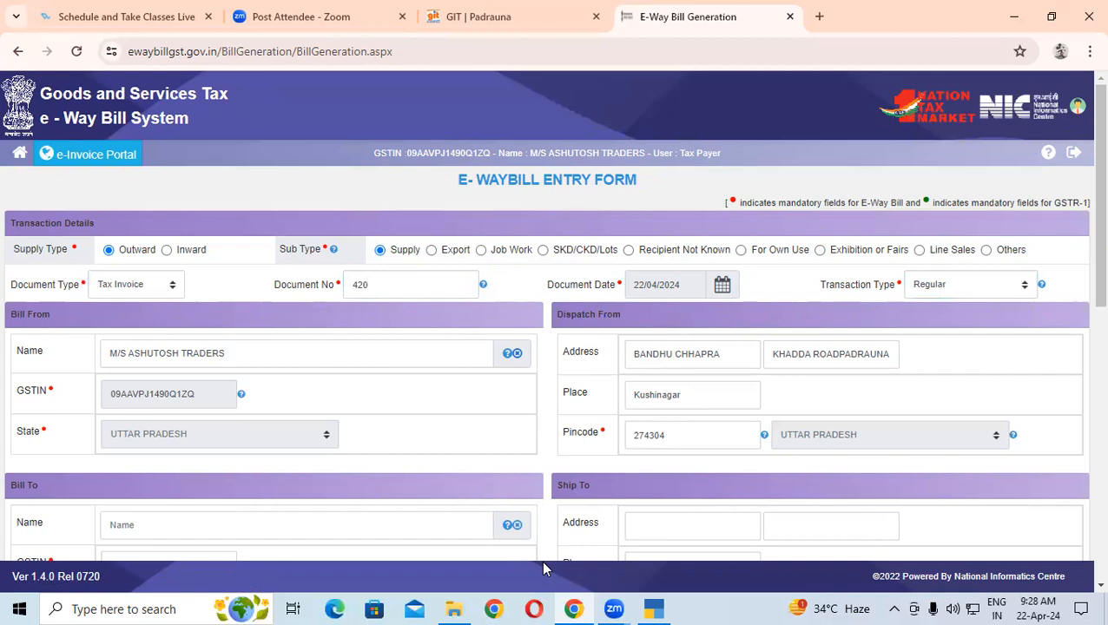
{"action": "left_click_drag", "start_coordinate": [254, 331], "coordinate": [270, 347]}
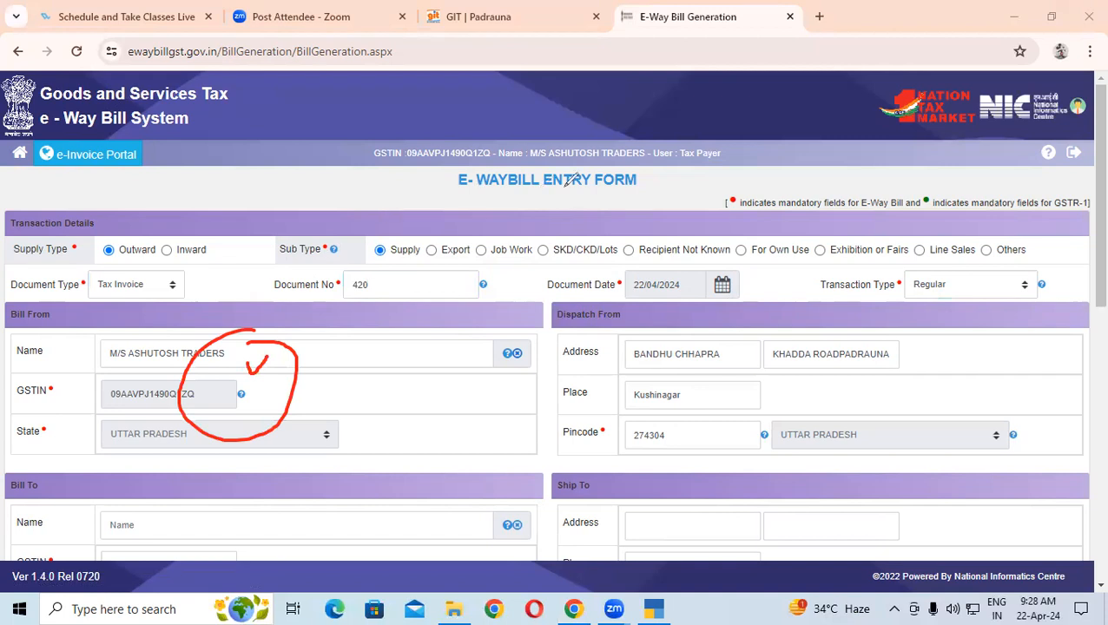
{"action": "mouse_move", "coordinate": [571, 158]}
{"action": "left_mouse_down"}
{"action": "mouse_move", "coordinate": [408, 195]}
{"action": "mouse_move", "coordinate": [271, 306]}
{"action": "mouse_move", "coordinate": [271, 330]}
{"action": "left_mouse_up"}
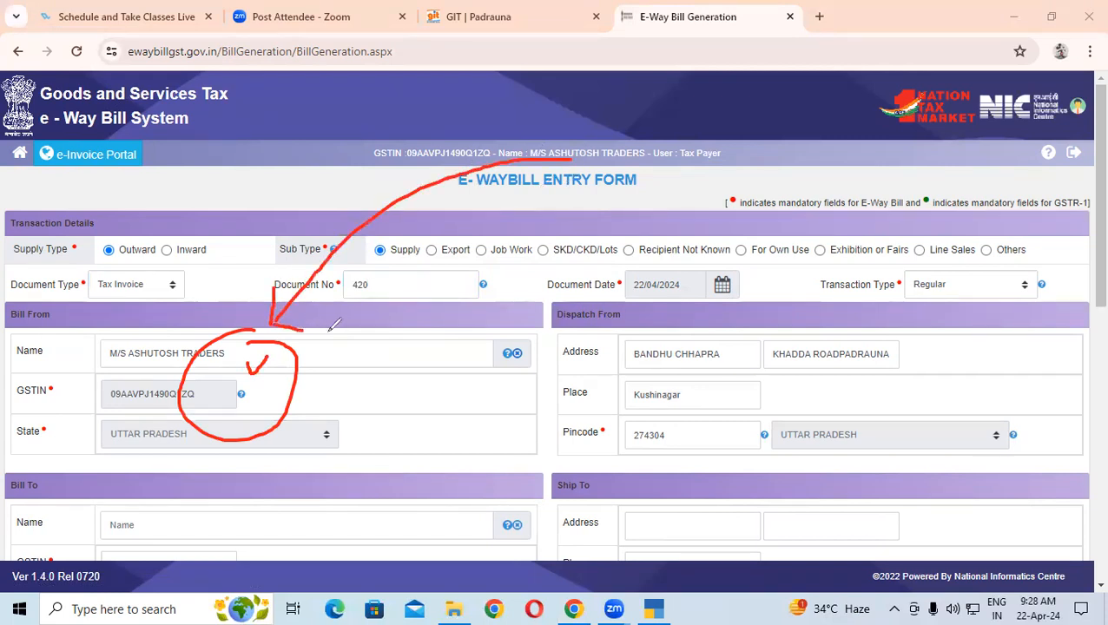
{"action": "mouse_move", "coordinate": [171, 229]}
{"action": "left_mouse_down"}
{"action": "mouse_move", "coordinate": [213, 215]}
{"action": "mouse_move", "coordinate": [174, 247]}
{"action": "mouse_move", "coordinate": [183, 264]}
{"action": "left_mouse_up"}
{"action": "mouse_move", "coordinate": [222, 217]}
{"action": "left_mouse_down"}
{"action": "mouse_move", "coordinate": [224, 246]}
{"action": "mouse_move", "coordinate": [274, 265]}
{"action": "left_mouse_up"}
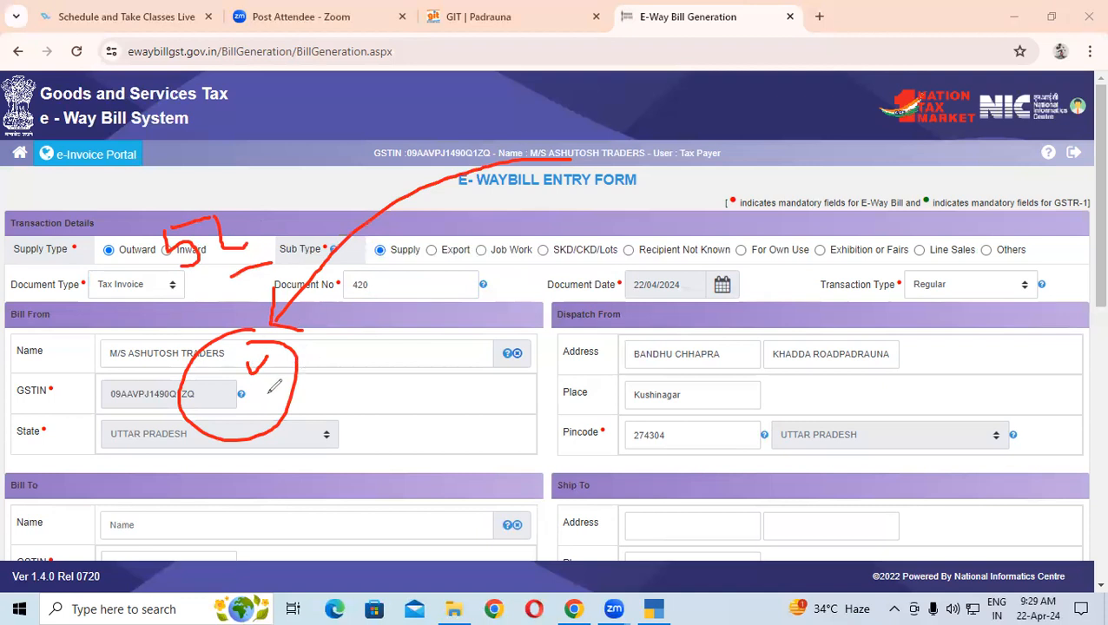
{"action": "left_click_drag", "start_coordinate": [195, 261], "coordinate": [207, 328]}
{"action": "mouse_move", "coordinate": [262, 356]}
{"action": "left_mouse_down"}
{"action": "mouse_move", "coordinate": [691, 334]}
{"action": "mouse_move", "coordinate": [676, 363]}
{"action": "mouse_move", "coordinate": [695, 304]}
{"action": "left_mouse_up"}
{"action": "mouse_move", "coordinate": [734, 224]}
{"action": "left_mouse_down"}
{"action": "mouse_move", "coordinate": [714, 235]}
{"action": "mouse_move", "coordinate": [723, 274]}
{"action": "mouse_move", "coordinate": [776, 233]}
{"action": "mouse_move", "coordinate": [797, 261]}
{"action": "mouse_move", "coordinate": [820, 218]}
{"action": "mouse_move", "coordinate": [832, 252]}
{"action": "mouse_move", "coordinate": [832, 196]}
{"action": "mouse_move", "coordinate": [847, 217]}
{"action": "mouse_move", "coordinate": [839, 222]}
{"action": "mouse_move", "coordinate": [851, 185]}
{"action": "left_mouse_up"}
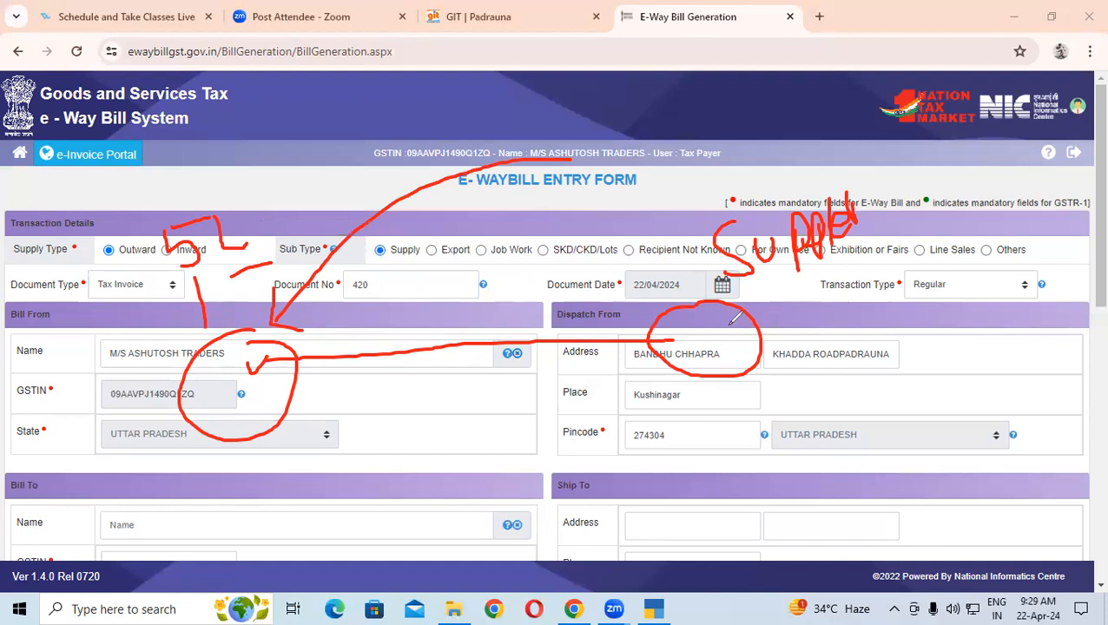
{"action": "mouse_move", "coordinate": [746, 308]}
{"action": "left_mouse_down"}
{"action": "mouse_move", "coordinate": [569, 300]}
{"action": "mouse_move", "coordinate": [320, 339]}
{"action": "left_mouse_up"}
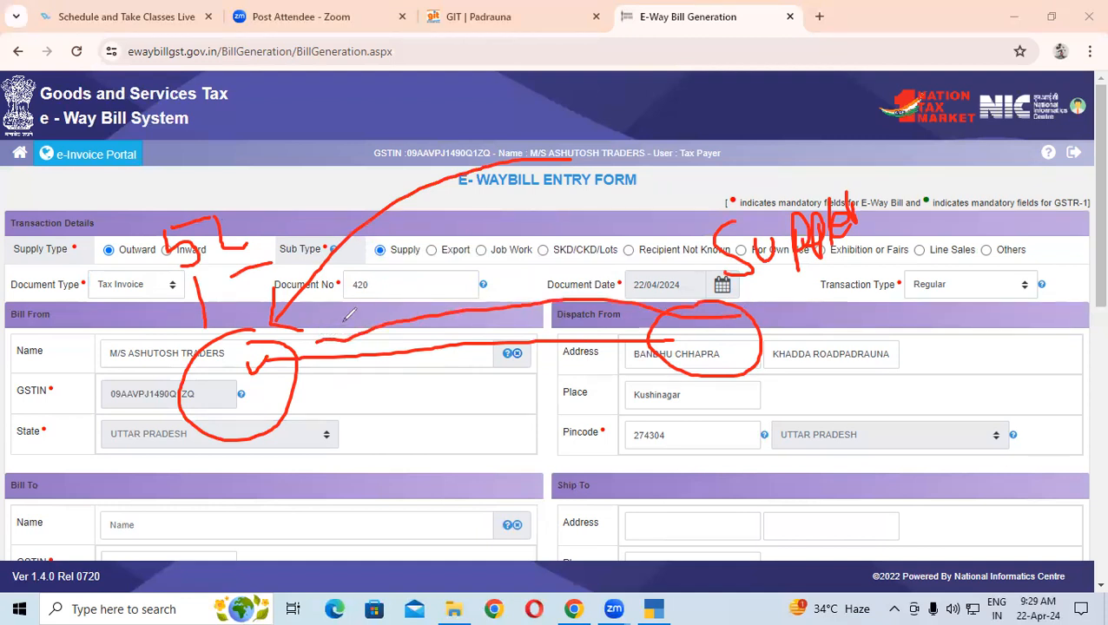
{"action": "mouse_move", "coordinate": [319, 322]}
{"action": "left_mouse_down"}
{"action": "mouse_move", "coordinate": [368, 190]}
{"action": "mouse_move", "coordinate": [416, 132]}
{"action": "mouse_move", "coordinate": [528, 170]}
{"action": "left_mouse_up"}
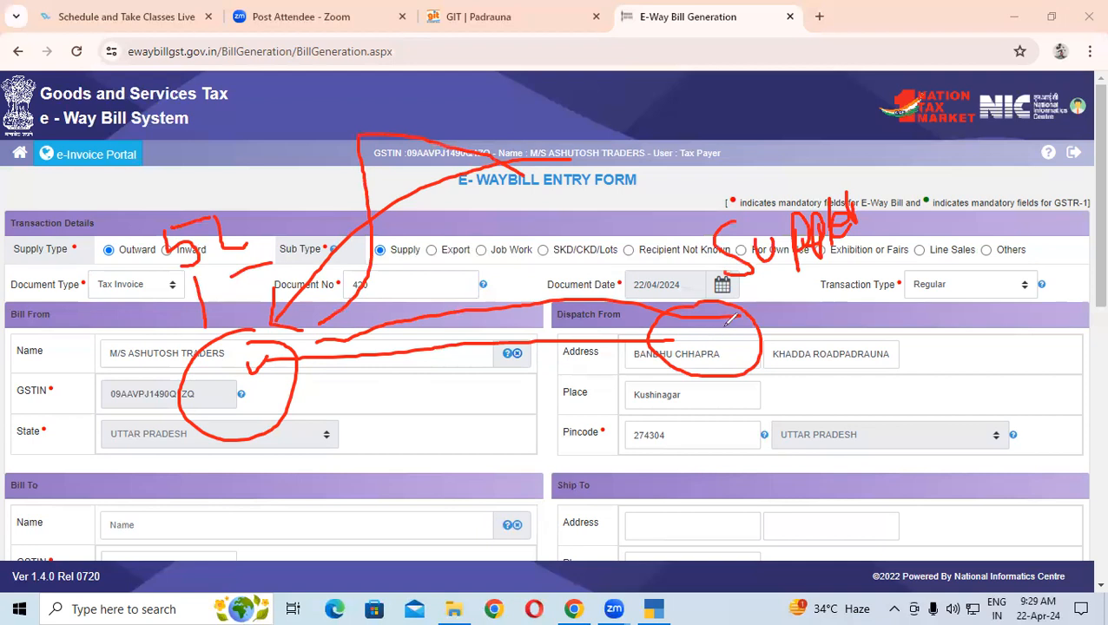
{"action": "mouse_move", "coordinate": [731, 320]}
{"action": "left_mouse_down"}
{"action": "mouse_move", "coordinate": [759, 280]}
{"action": "mouse_move", "coordinate": [746, 164]}
{"action": "mouse_move", "coordinate": [594, 94]}
{"action": "mouse_move", "coordinate": [565, 148]}
{"action": "mouse_move", "coordinate": [542, 141]}
{"action": "mouse_move", "coordinate": [590, 174]}
{"action": "mouse_move", "coordinate": [552, 133]}
{"action": "mouse_move", "coordinate": [600, 154]}
{"action": "left_mouse_up"}
{"action": "mouse_move", "coordinate": [789, 59]}
{"action": "left_mouse_down"}
{"action": "mouse_move", "coordinate": [784, 139]}
{"action": "mouse_move", "coordinate": [797, 115]}
{"action": "mouse_move", "coordinate": [768, 155]}
{"action": "left_mouse_up"}
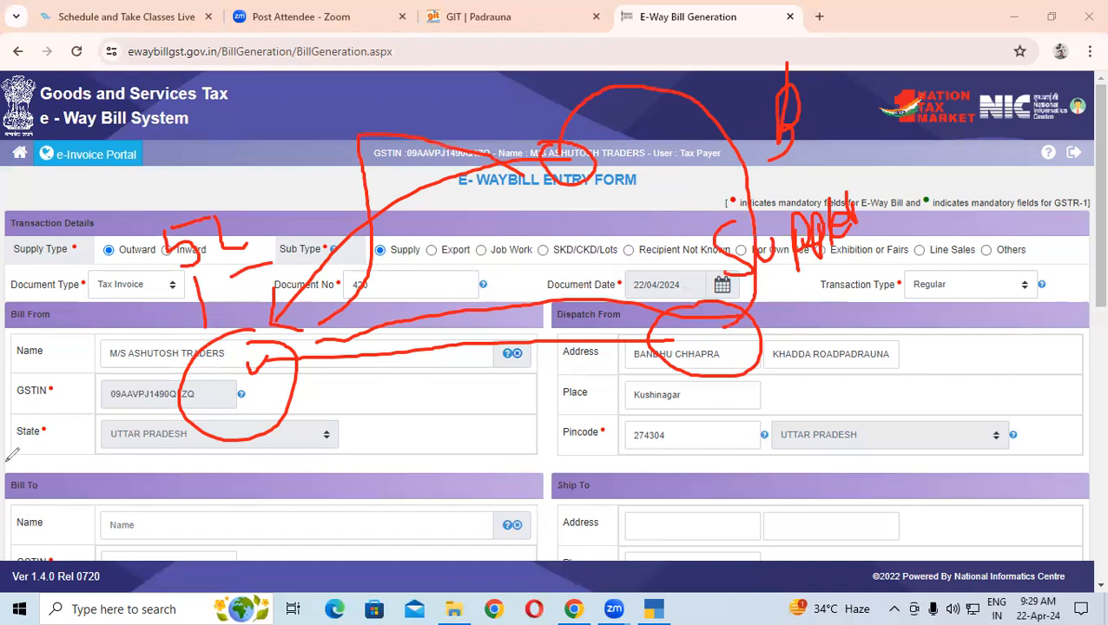
{"action": "key", "text": "e"}
{"action": "mouse_move", "coordinate": [289, 314]}
{"action": "left_mouse_down"}
{"action": "mouse_move", "coordinate": [256, 351]}
{"action": "mouse_move", "coordinate": [282, 310]}
{"action": "left_mouse_up"}
{"action": "left_click_drag", "start_coordinate": [692, 277], "coordinate": [695, 276]}
{"action": "mouse_move", "coordinate": [320, 327]}
{"action": "left_mouse_down"}
{"action": "mouse_move", "coordinate": [649, 285]}
{"action": "mouse_move", "coordinate": [534, 271]}
{"action": "mouse_move", "coordinate": [330, 297]}
{"action": "mouse_move", "coordinate": [356, 318]}
{"action": "left_mouse_up"}
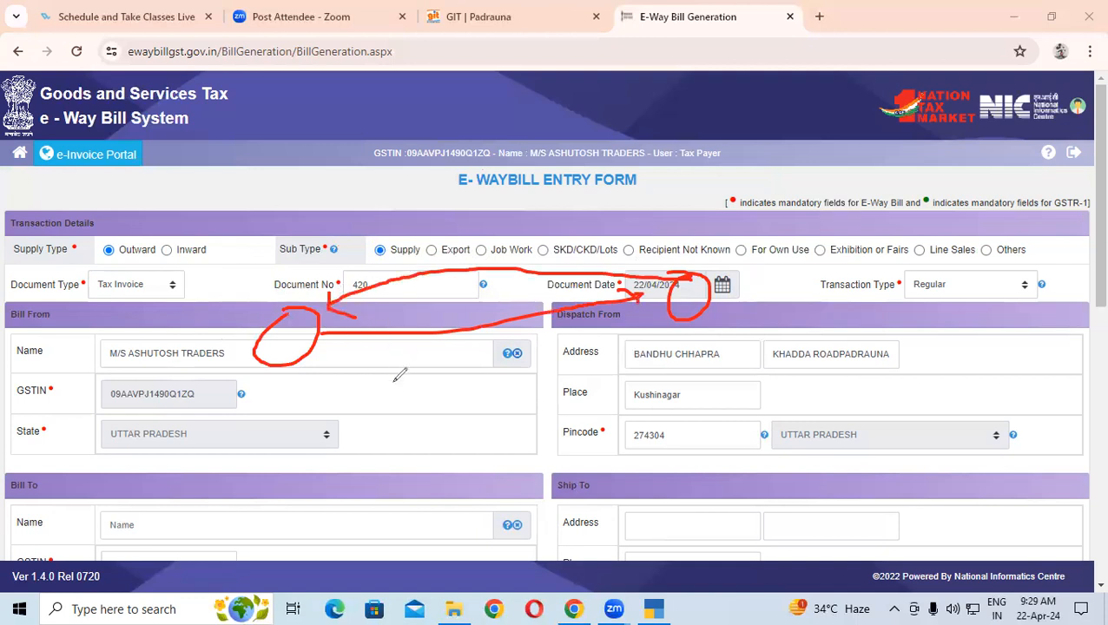
{"action": "mouse_move", "coordinate": [311, 328]}
{"action": "left_mouse_down"}
{"action": "mouse_move", "coordinate": [346, 75]}
{"action": "mouse_move", "coordinate": [390, 71]}
{"action": "left_mouse_up"}
{"action": "mouse_move", "coordinate": [335, 385]}
{"action": "left_mouse_down"}
{"action": "mouse_move", "coordinate": [329, 434]}
{"action": "mouse_move", "coordinate": [289, 411]}
{"action": "mouse_move", "coordinate": [289, 66]}
{"action": "mouse_move", "coordinate": [393, 71]}
{"action": "left_mouse_up"}
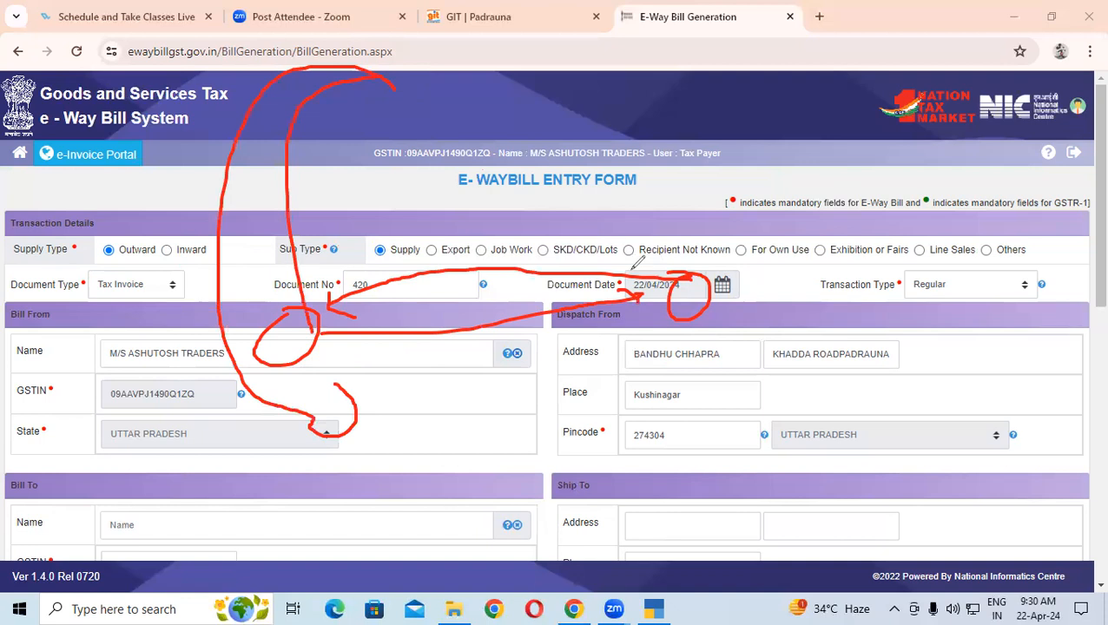
{"action": "left_click_drag", "start_coordinate": [317, 318], "coordinate": [690, 279]}
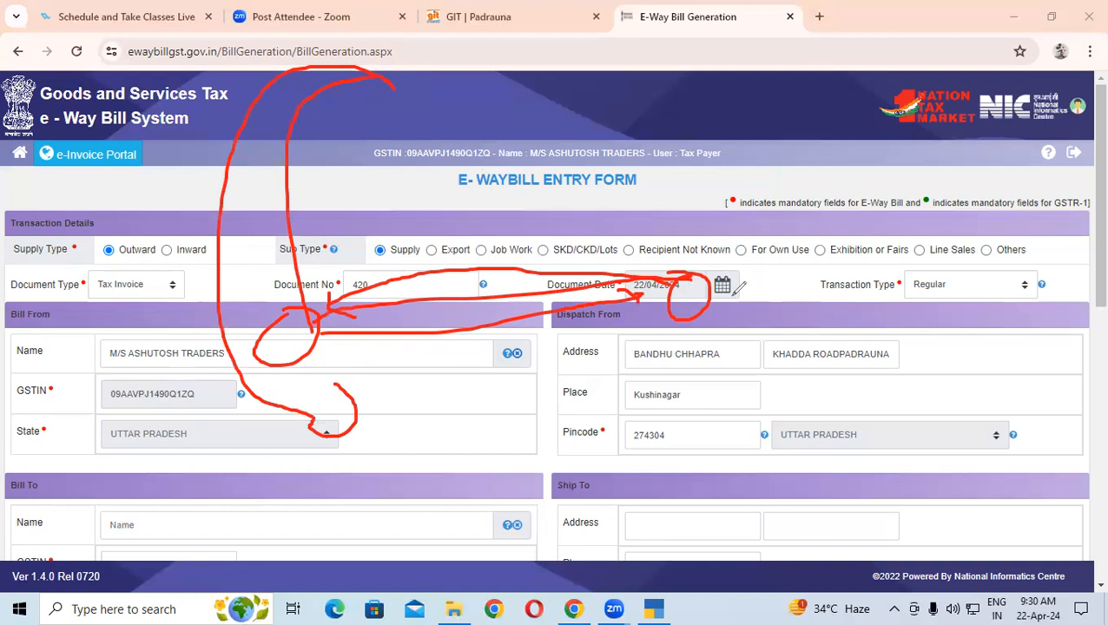
{"action": "mouse_move", "coordinate": [752, 265]}
{"action": "left_mouse_down"}
{"action": "mouse_move", "coordinate": [462, 278]}
{"action": "mouse_move", "coordinate": [309, 340]}
{"action": "mouse_move", "coordinate": [317, 324]}
{"action": "mouse_move", "coordinate": [323, 330]}
{"action": "mouse_move", "coordinate": [258, 215]}
{"action": "left_mouse_up"}
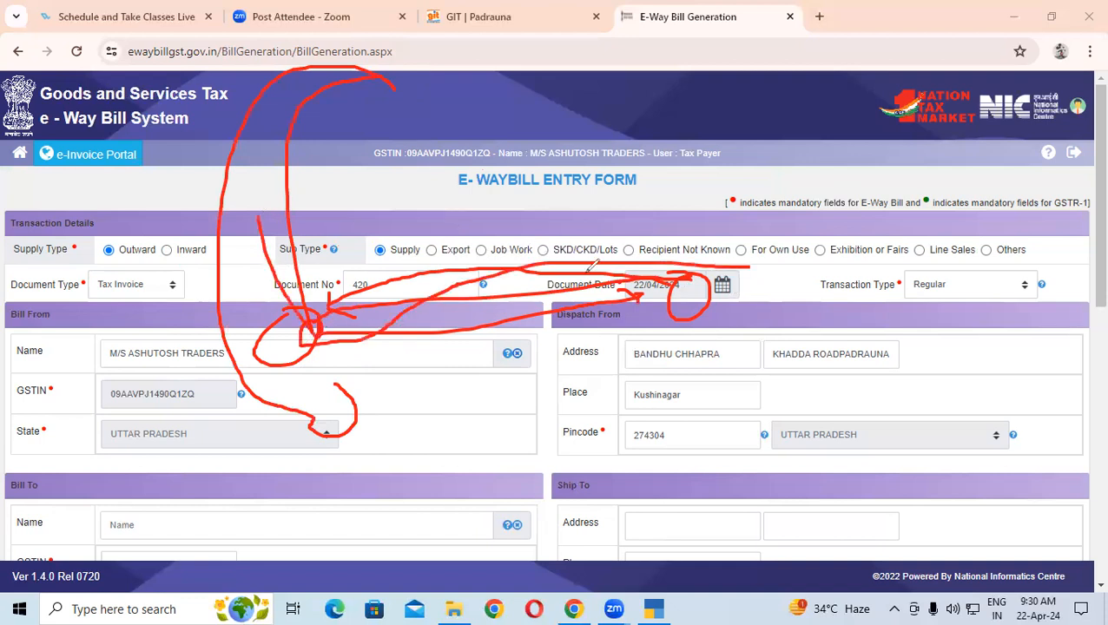
{"action": "mouse_move", "coordinate": [309, 316]}
{"action": "left_mouse_down"}
{"action": "mouse_move", "coordinate": [430, 231]}
{"action": "mouse_move", "coordinate": [726, 276]}
{"action": "mouse_move", "coordinate": [726, 166]}
{"action": "mouse_move", "coordinate": [526, 23]}
{"action": "mouse_move", "coordinate": [408, 46]}
{"action": "mouse_move", "coordinate": [396, 101]}
{"action": "mouse_move", "coordinate": [434, 99]}
{"action": "left_mouse_up"}
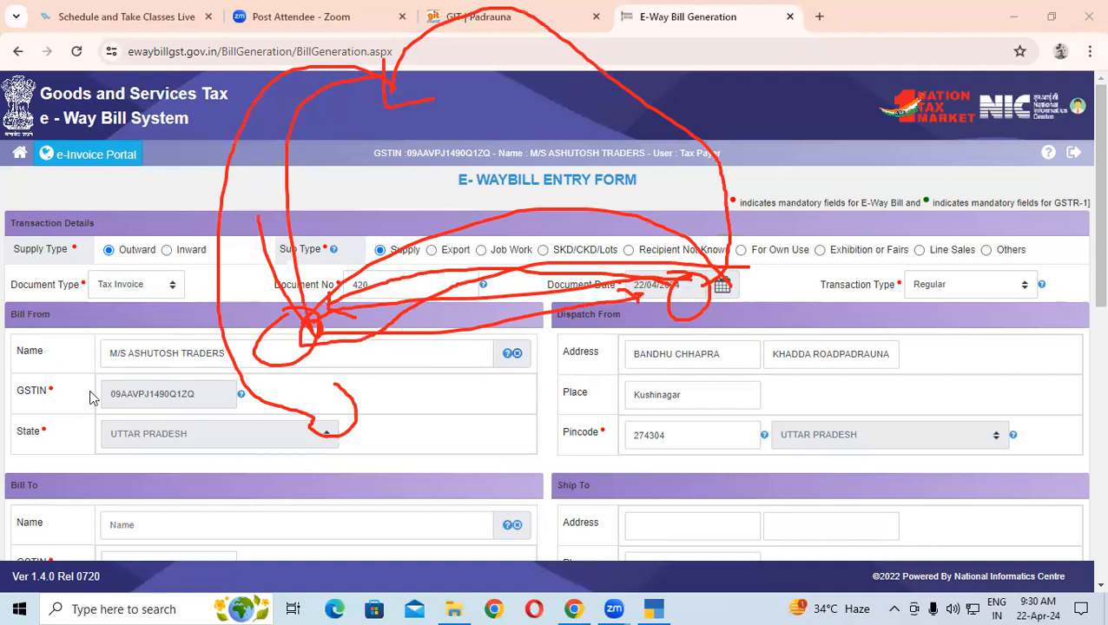
{"action": "key", "text": "e"}
{"action": "left_click_drag", "start_coordinate": [916, 294], "coordinate": [951, 280]}
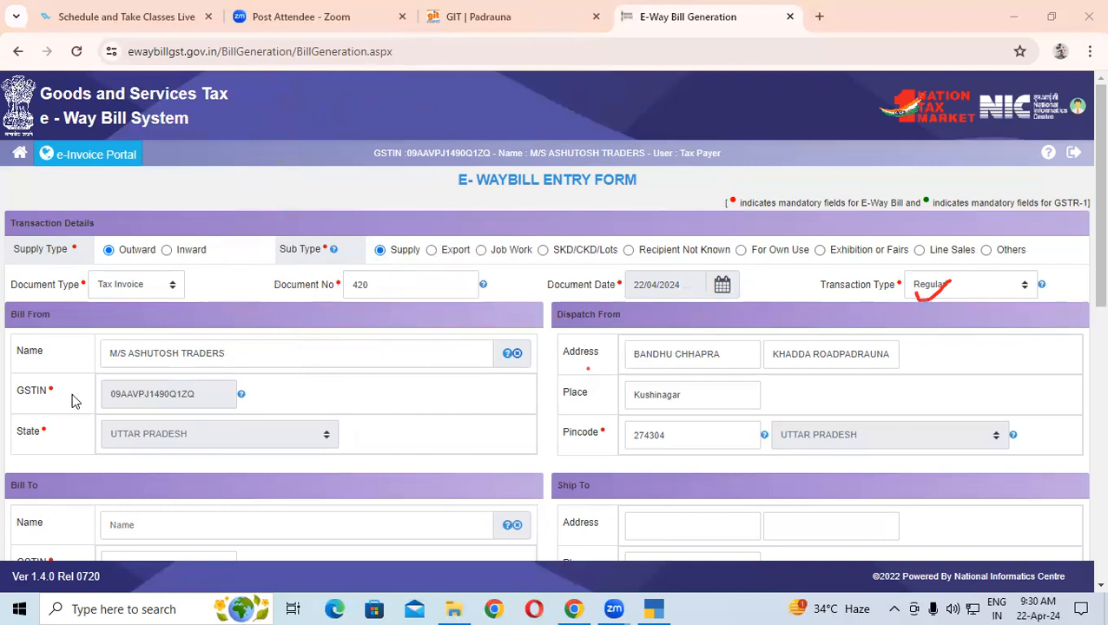
Leave the supplier name unchanged and enter the recipient's GSTIN so M/S COMPUTER EMPIRE's details auto-fill
{"action": "left_click", "coordinate": [61, 419]}
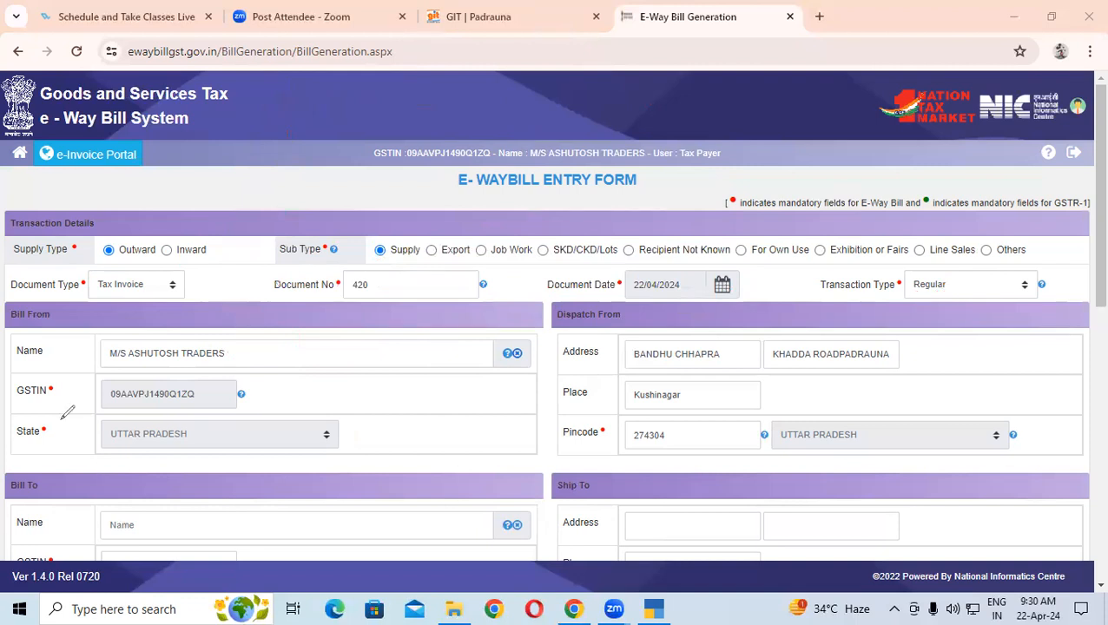
{"action": "left_click", "coordinate": [217, 353]}
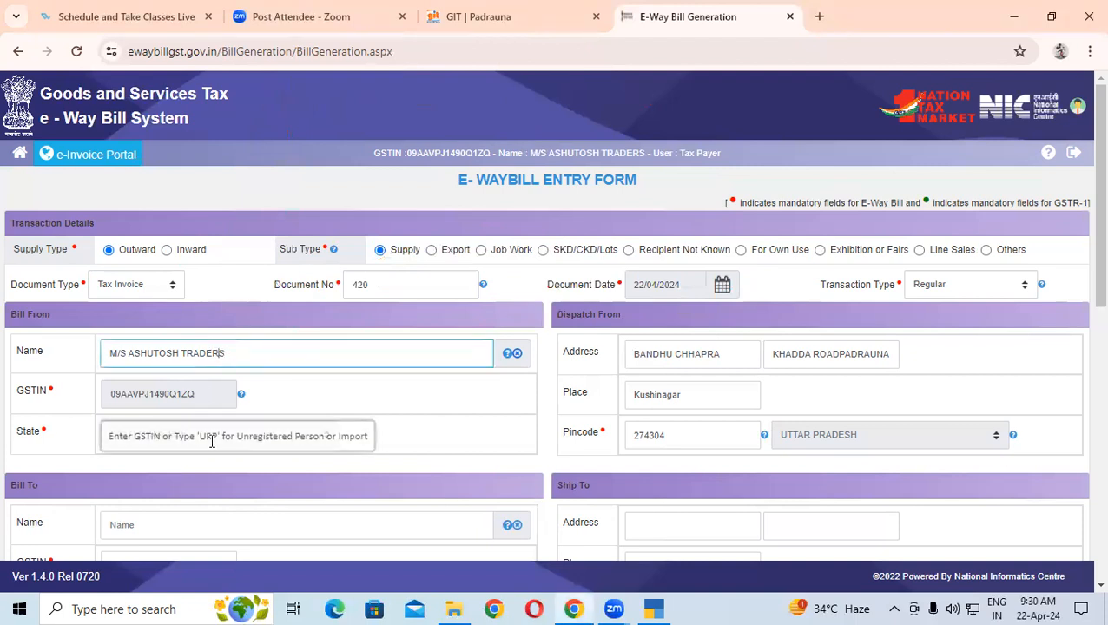
{"action": "left_click", "coordinate": [174, 440]}
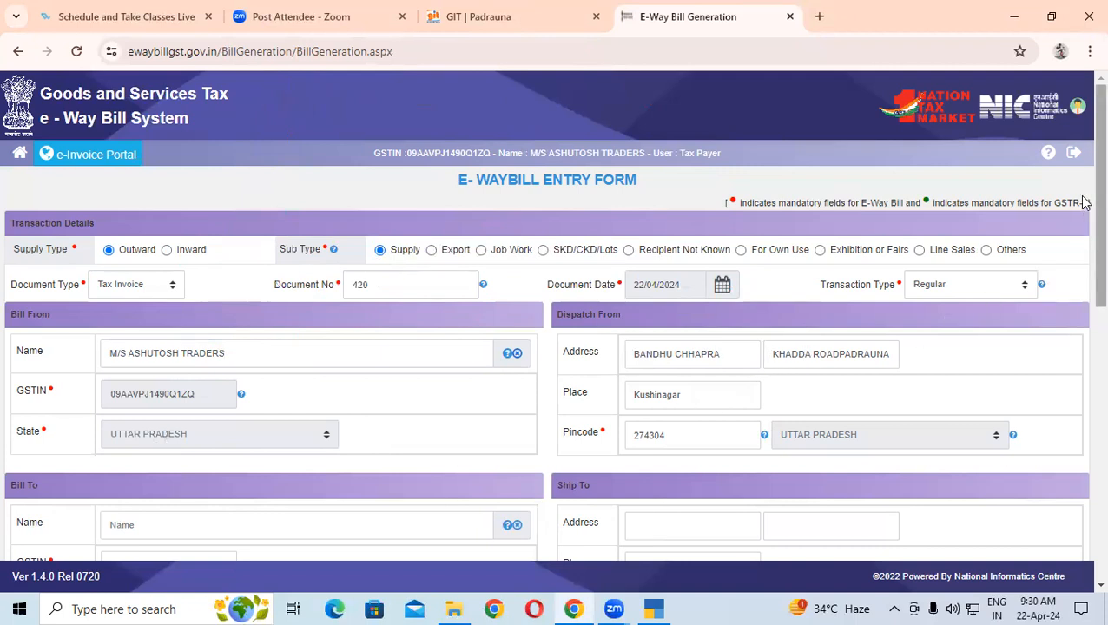
{"action": "scroll", "coordinate": [1081, 223], "scroll_direction": "down", "scroll_amount": 2}
{"action": "left_click", "coordinate": [163, 351]}
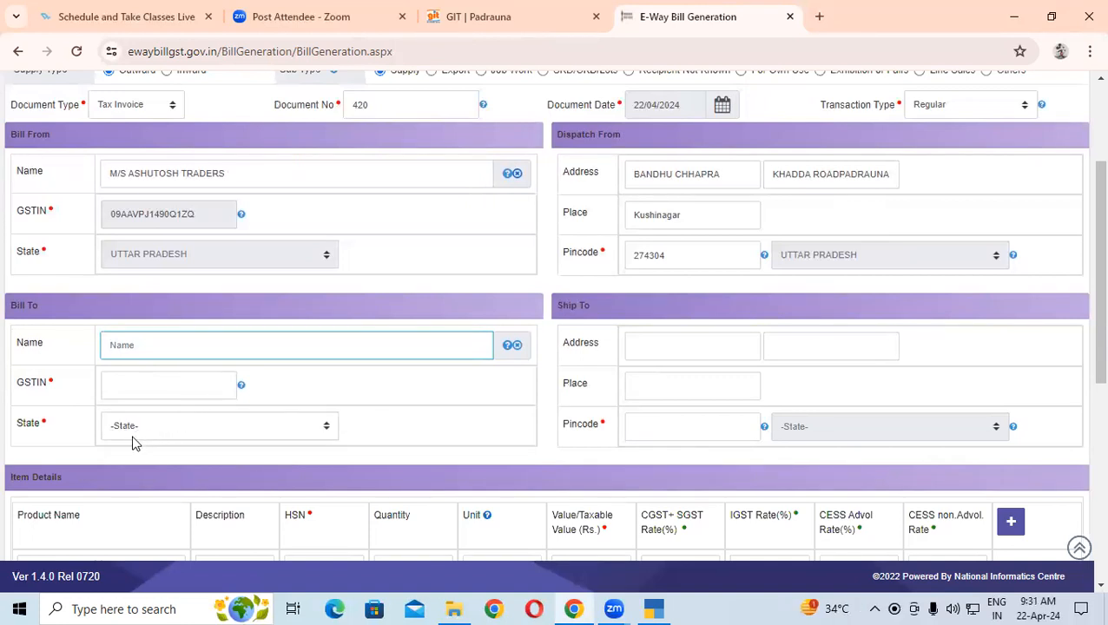
{"action": "left_click", "coordinate": [177, 390]}
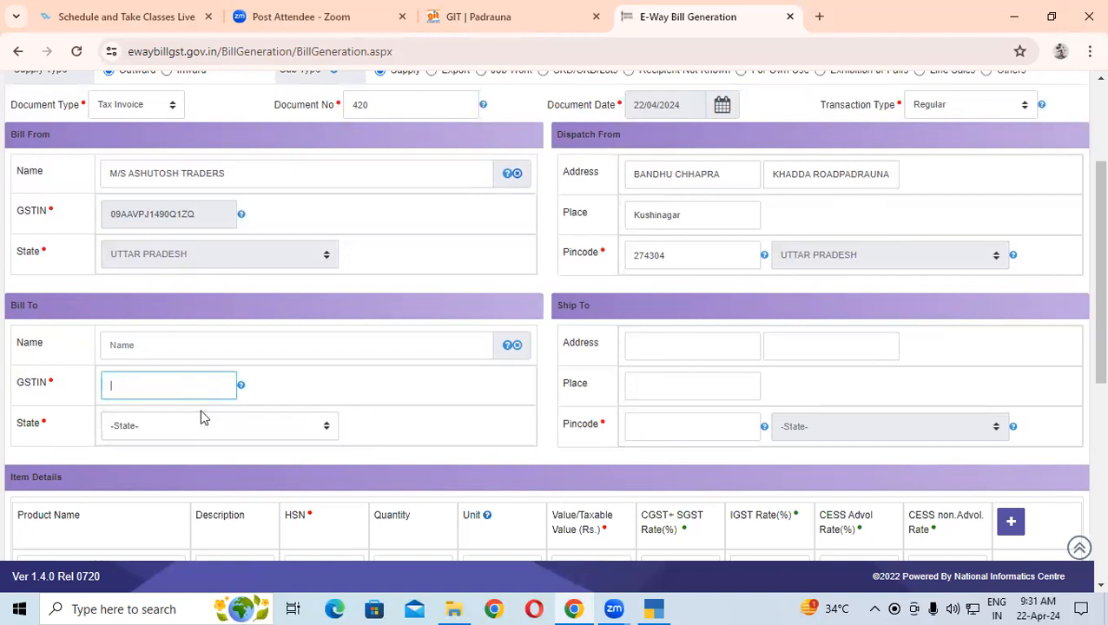
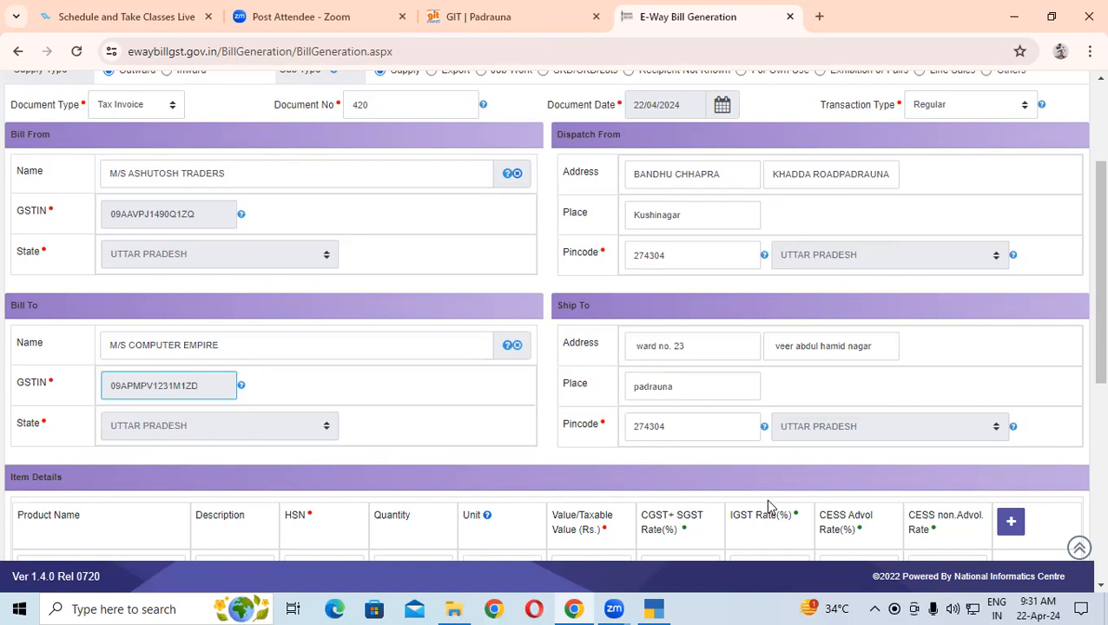
Select AMBUJA CEMENT PPC SPL as the item's product name
{"action": "scroll", "coordinate": [828, 492], "scroll_direction": "down", "scroll_amount": 2}
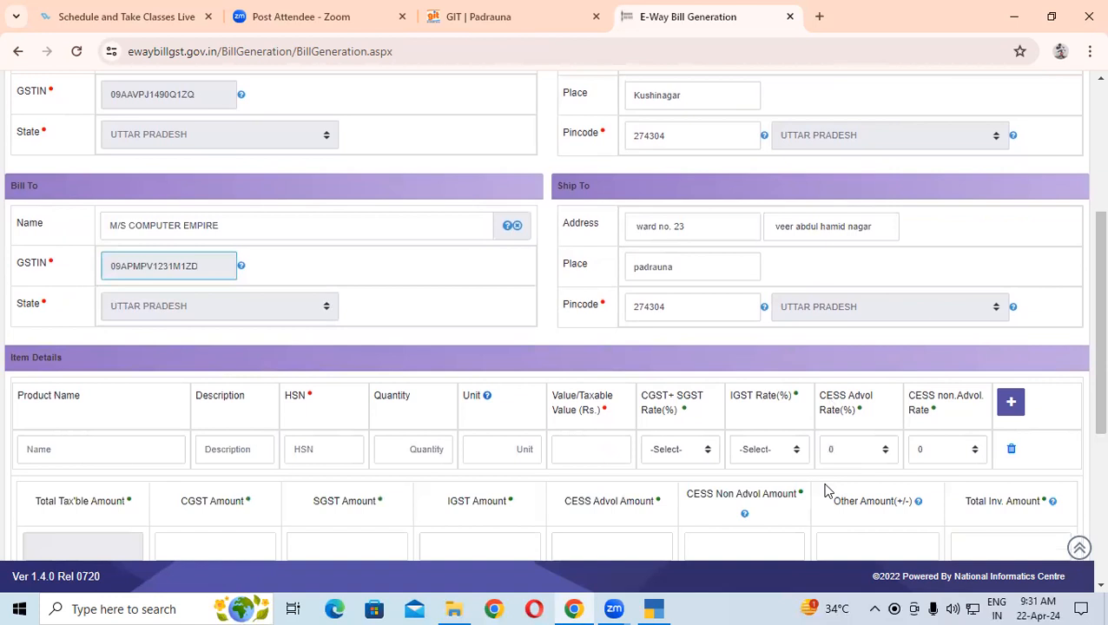
{"action": "scroll", "coordinate": [829, 493], "scroll_direction": "down", "scroll_amount": 2}
{"action": "left_click", "coordinate": [32, 321]}
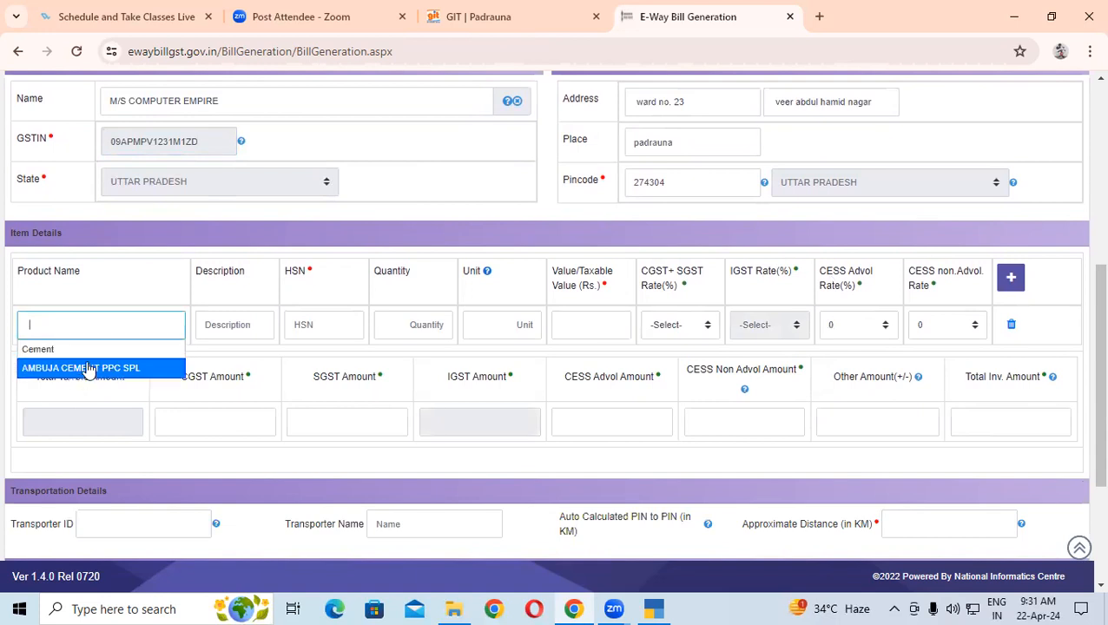
{"action": "left_click", "coordinate": [90, 368]}
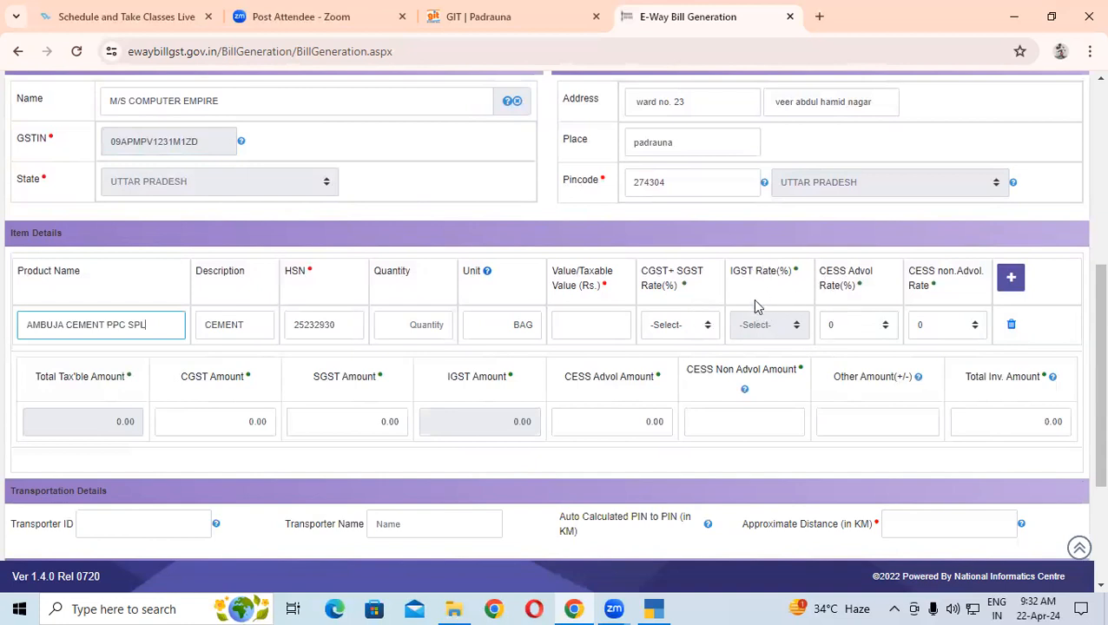
{"action": "left_click", "coordinate": [809, 189]}
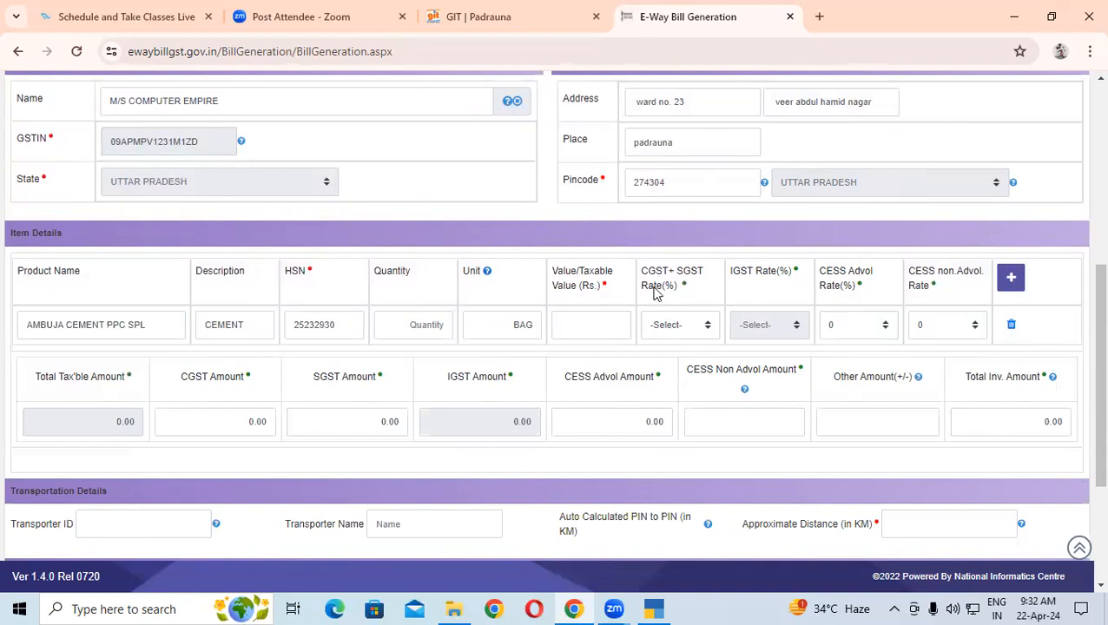
Enter quantity 300, taxable value 90000 and the 14 + 14 CGST+SGST rate
{"action": "left_click", "coordinate": [670, 330]}
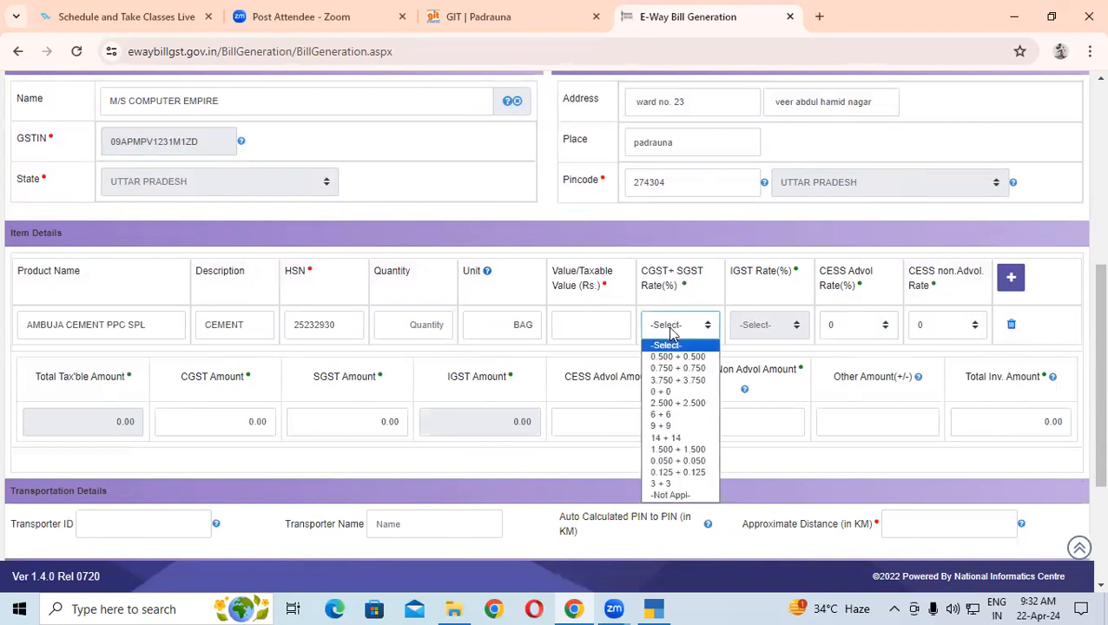
{"action": "left_click", "coordinate": [574, 325]}
{"action": "left_click", "coordinate": [419, 327]}
{"action": "type", "text": "1"}
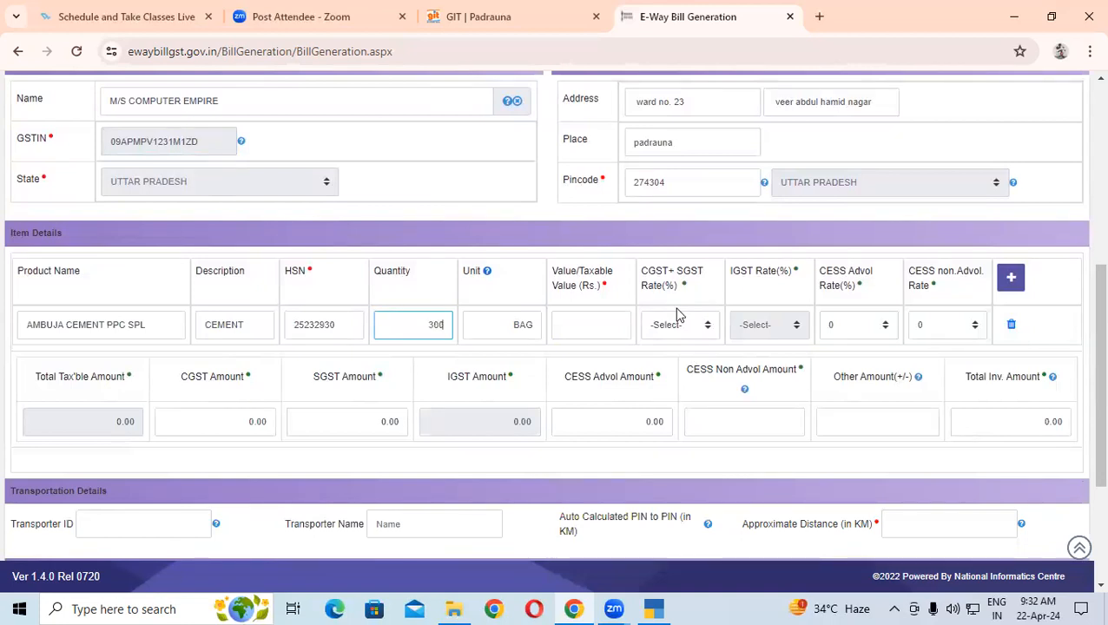
{"action": "left_click", "coordinate": [598, 324]}
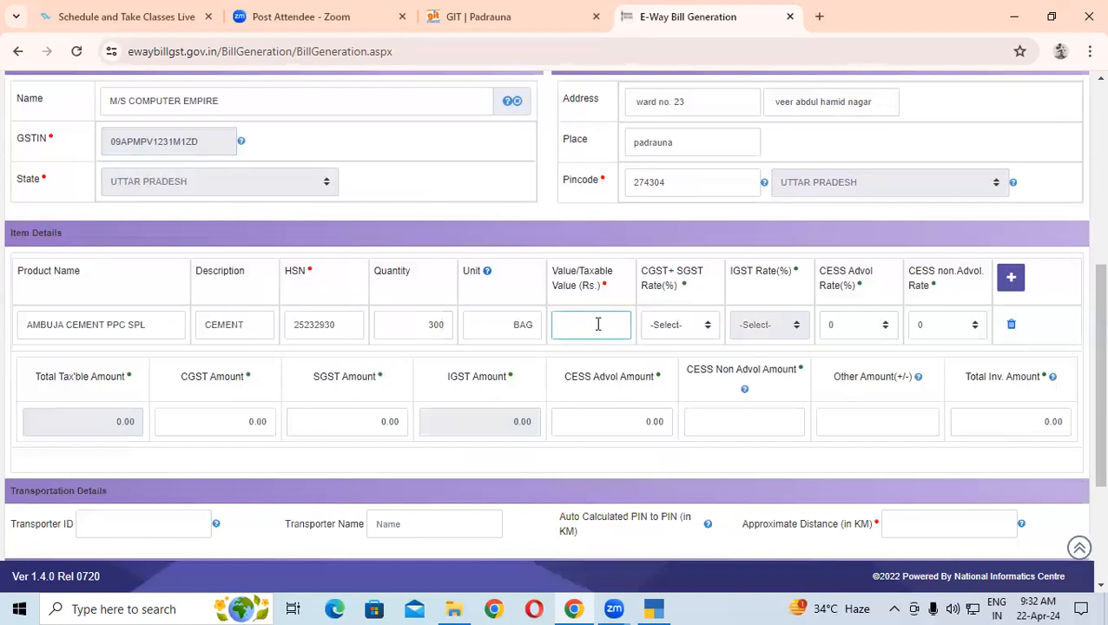
{"action": "type", "text": "90000"}
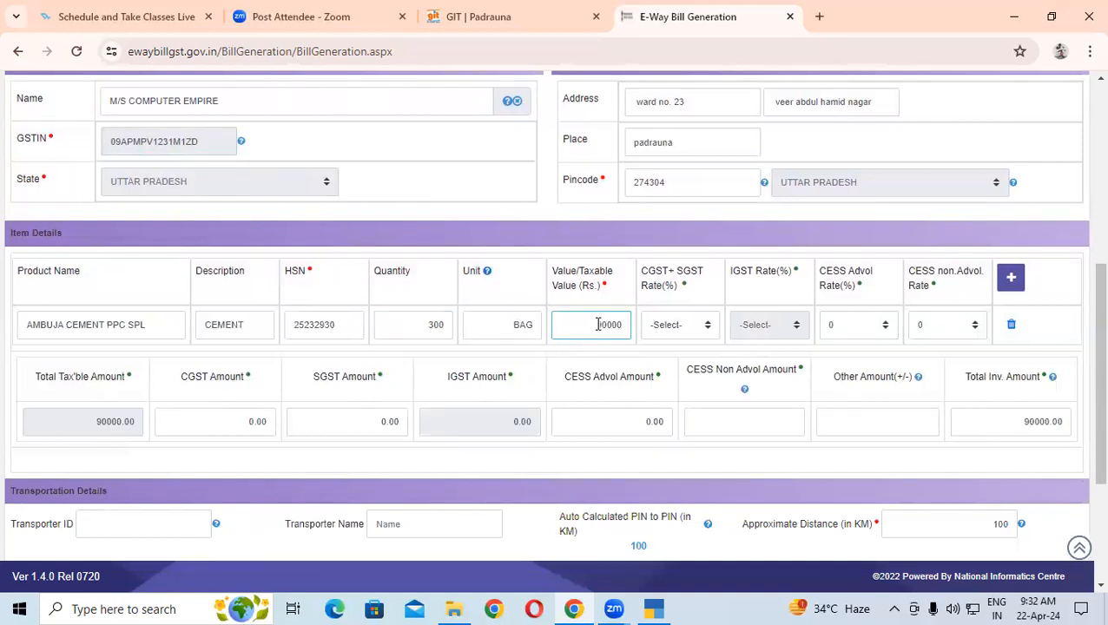
{"action": "left_click", "coordinate": [700, 324]}
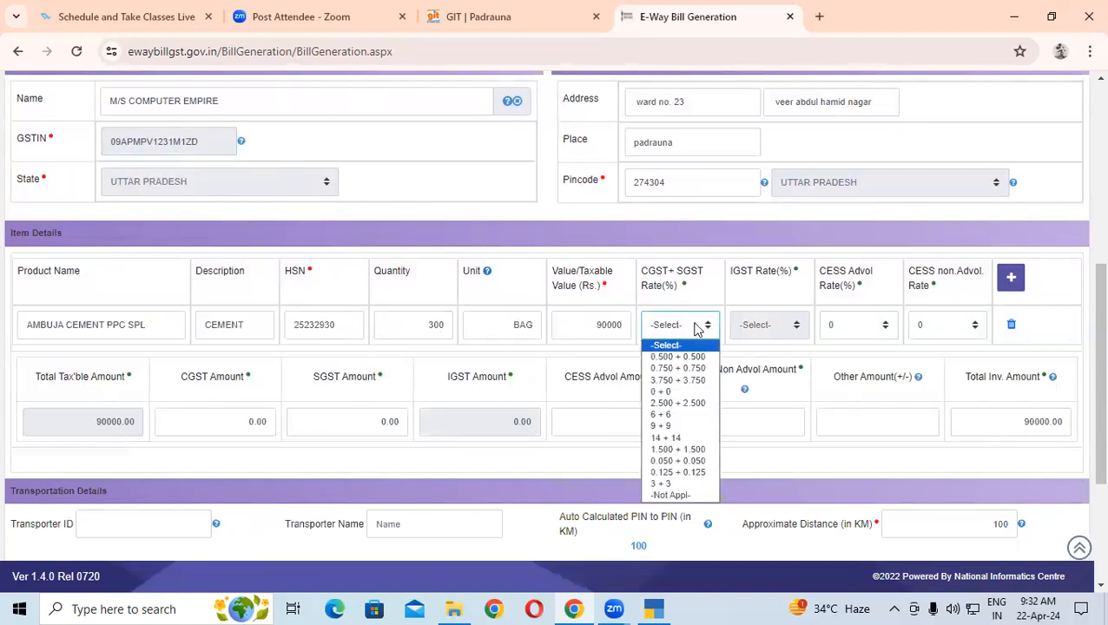
{"action": "left_click", "coordinate": [677, 439]}
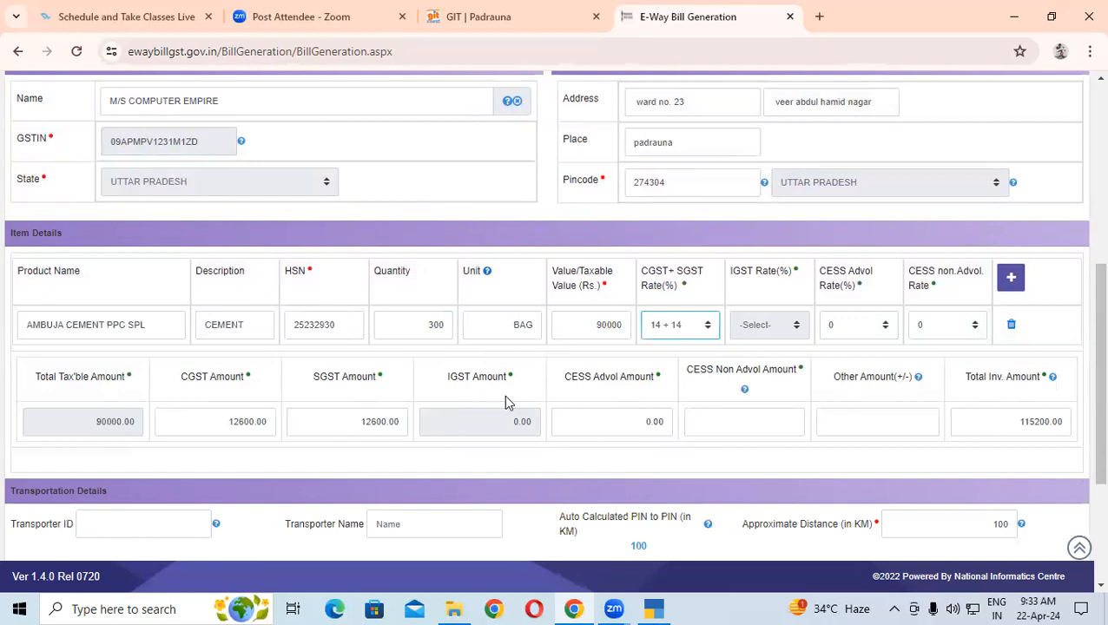
Enter the transporter ID and name, confirm the 100 km distance, and enter the vehicle number
{"action": "scroll", "coordinate": [1085, 293], "scroll_direction": "down", "scroll_amount": 3}
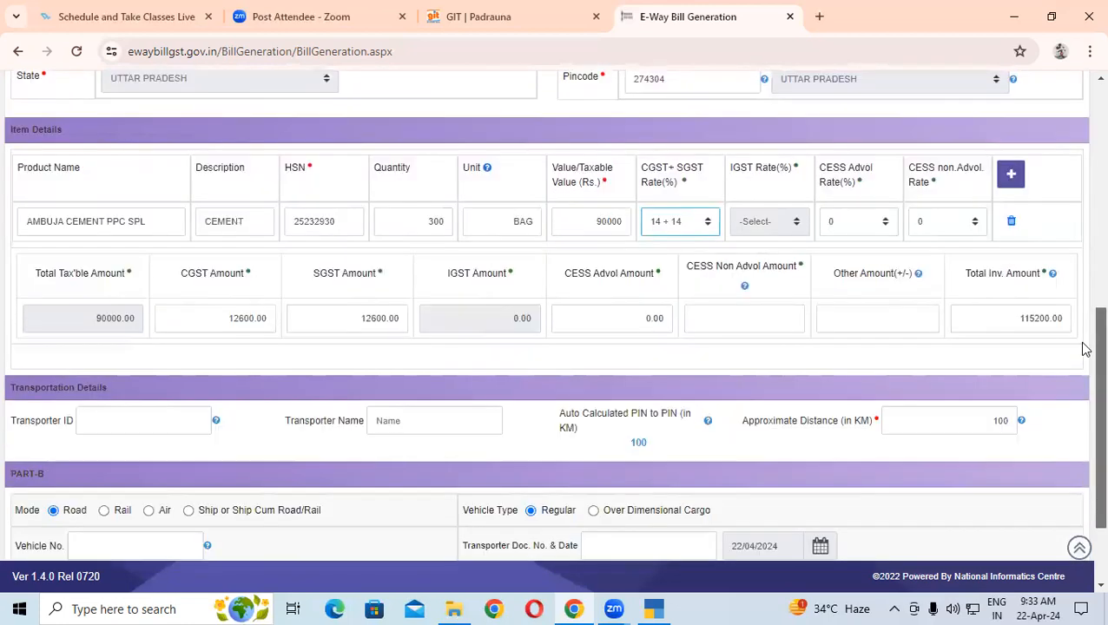
{"action": "left_click", "coordinate": [158, 300]}
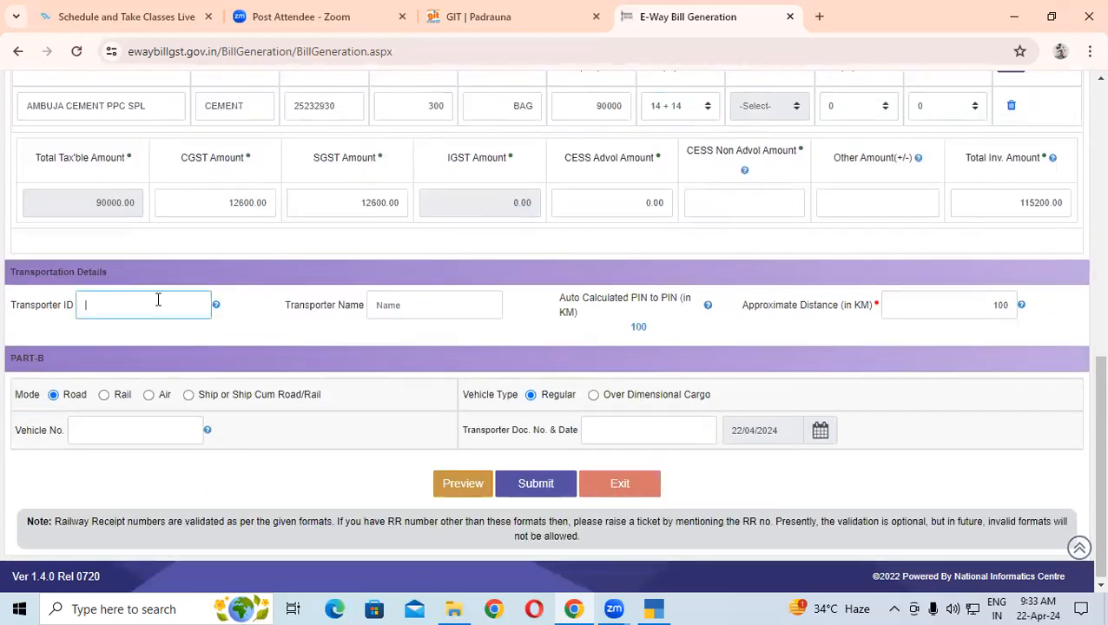
{"action": "type", "text": "9211"}
{"action": "left_click", "coordinate": [443, 309]}
{"action": "type", "text": "Mukesh"}
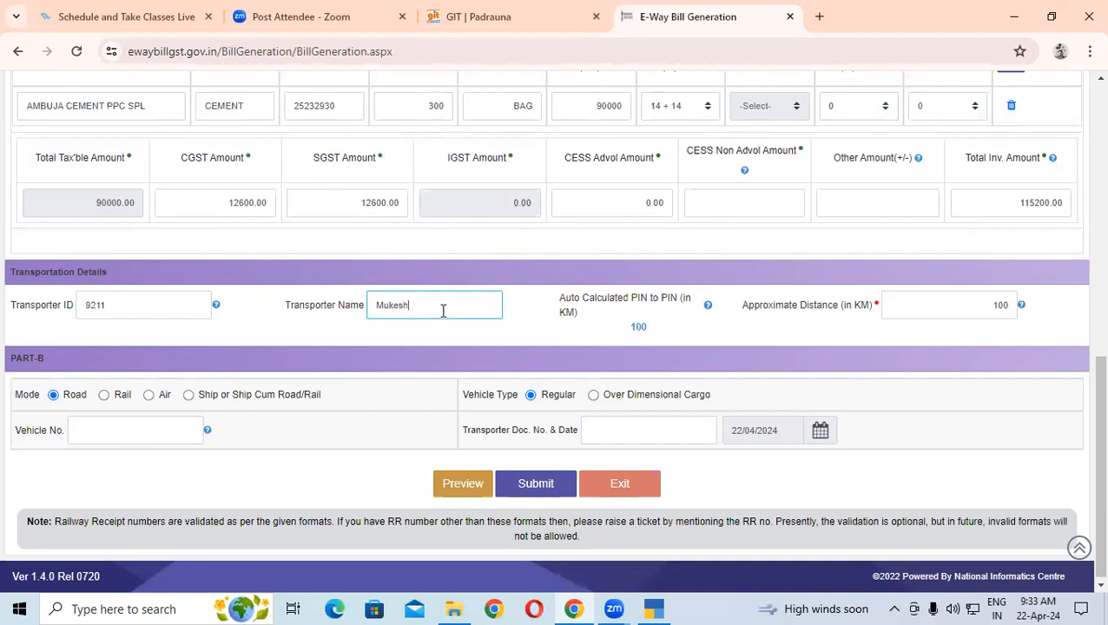
{"action": "left_click", "coordinate": [926, 303]}
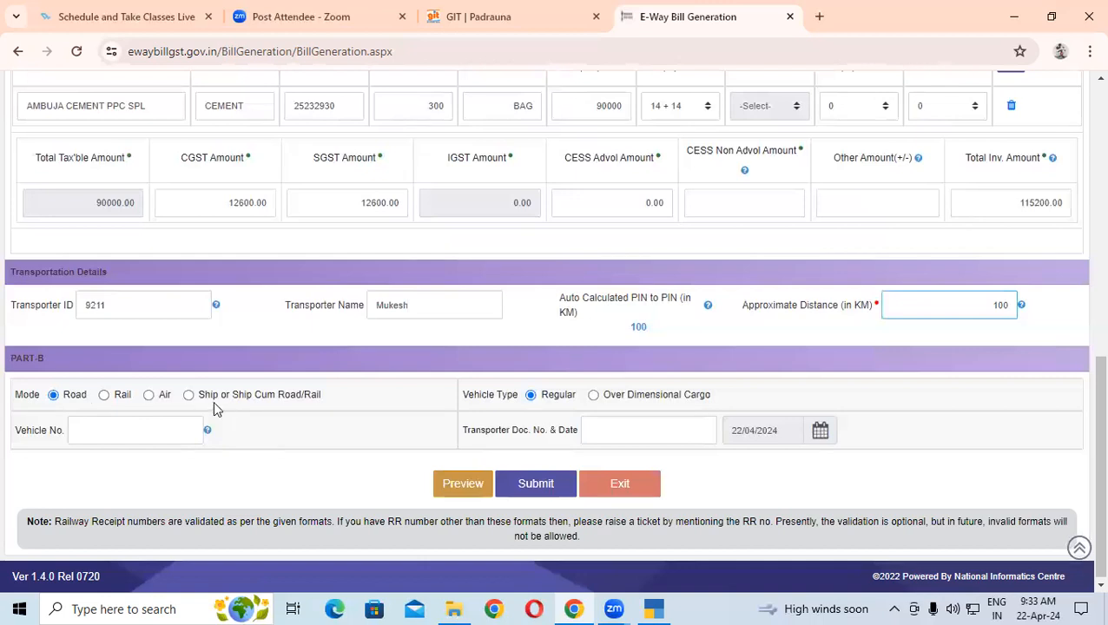
{"action": "left_click", "coordinate": [92, 431]}
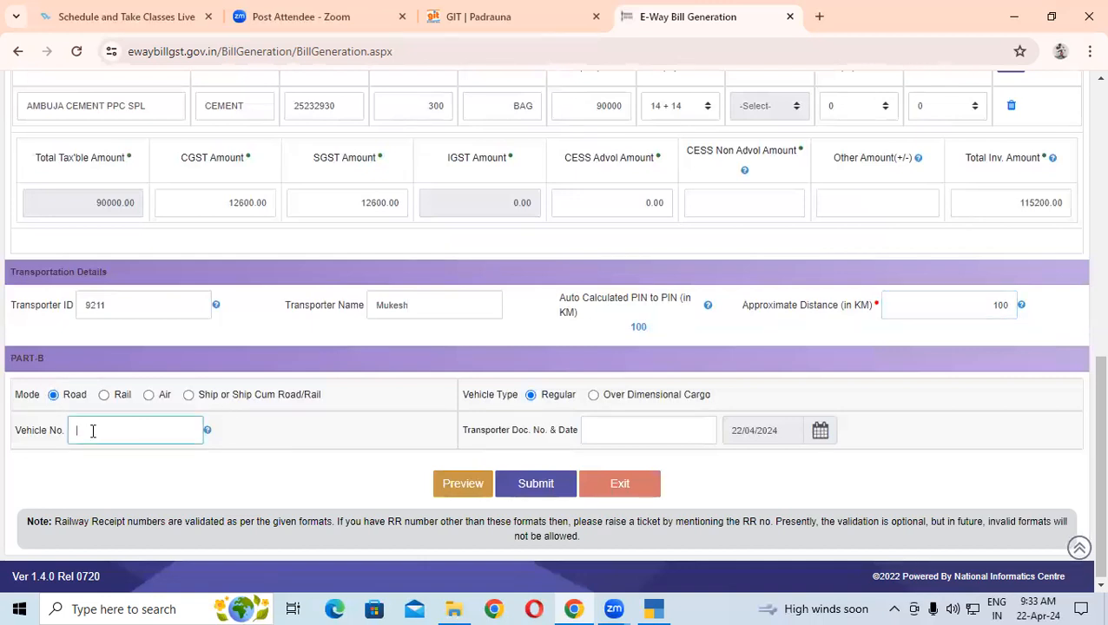
{"action": "type", "text": "UP5"}
{"action": "type", "text": "3"}
{"action": "type", "text": "SR28"}
{"action": "type", "text": "11"}
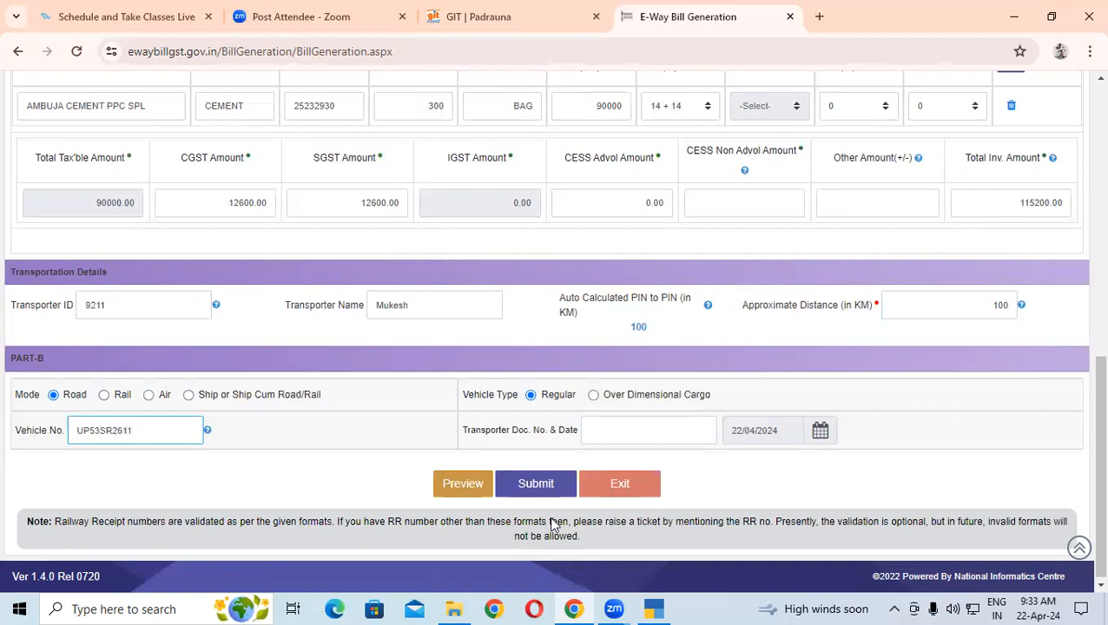
Accept the unverified vehicle number and keep 22/04/2024 as the transport document date
{"action": "left_click", "coordinate": [629, 434]}
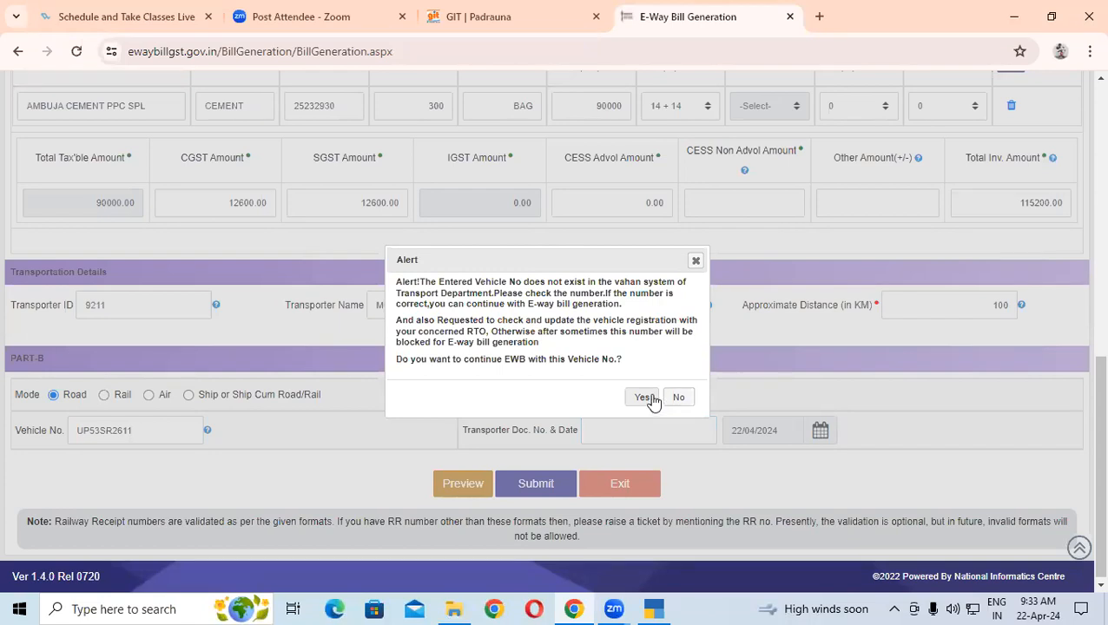
{"action": "left_click", "coordinate": [643, 397]}
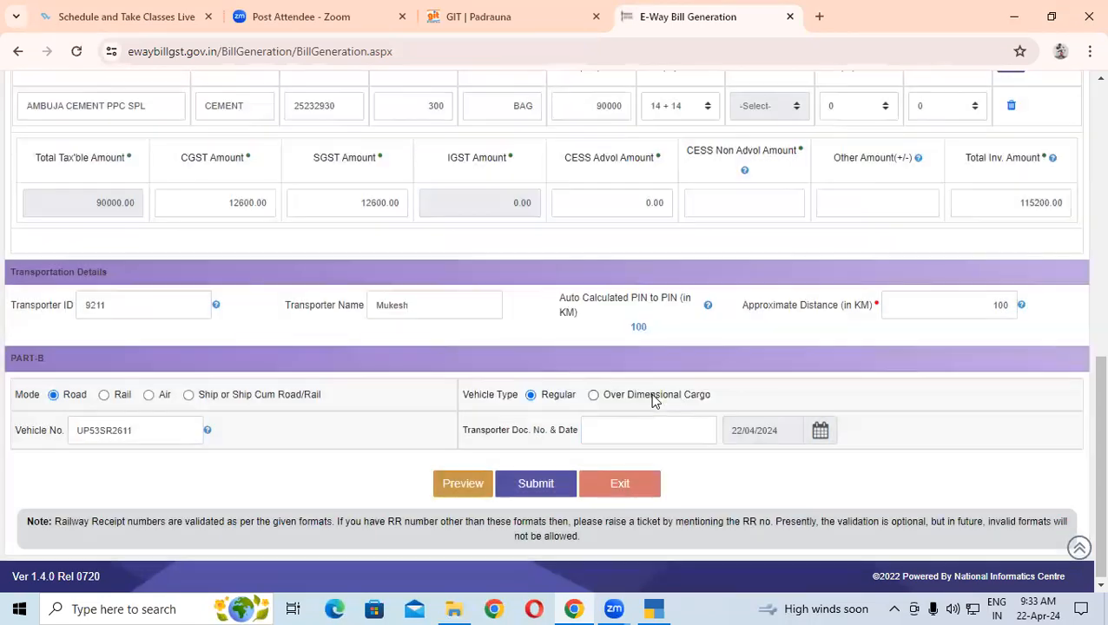
{"action": "left_click", "coordinate": [818, 434]}
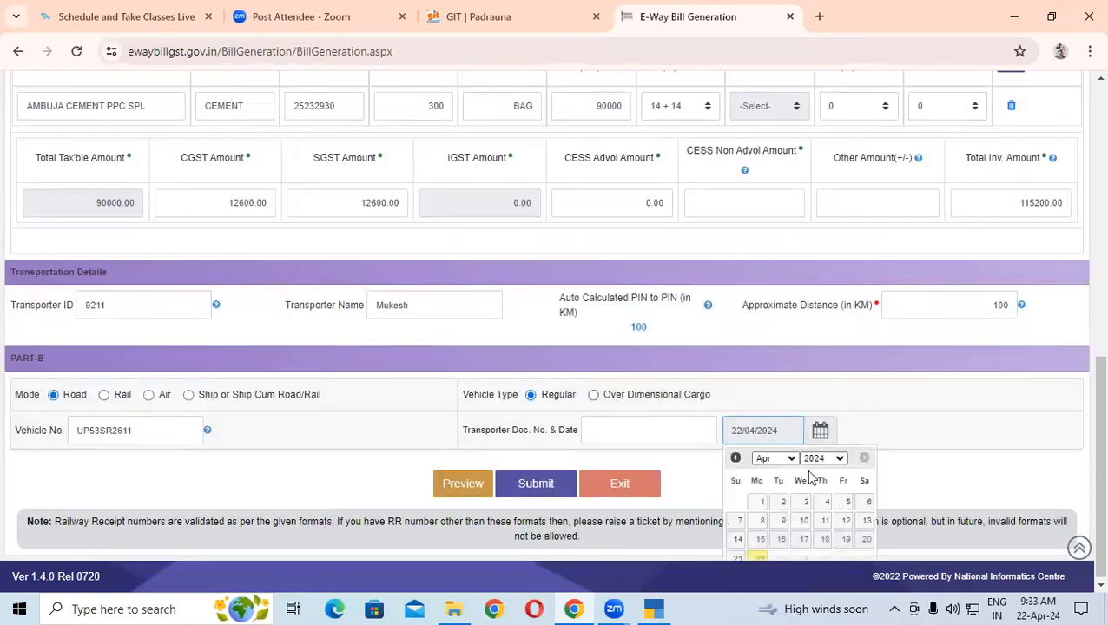
{"action": "left_click", "coordinate": [761, 556]}
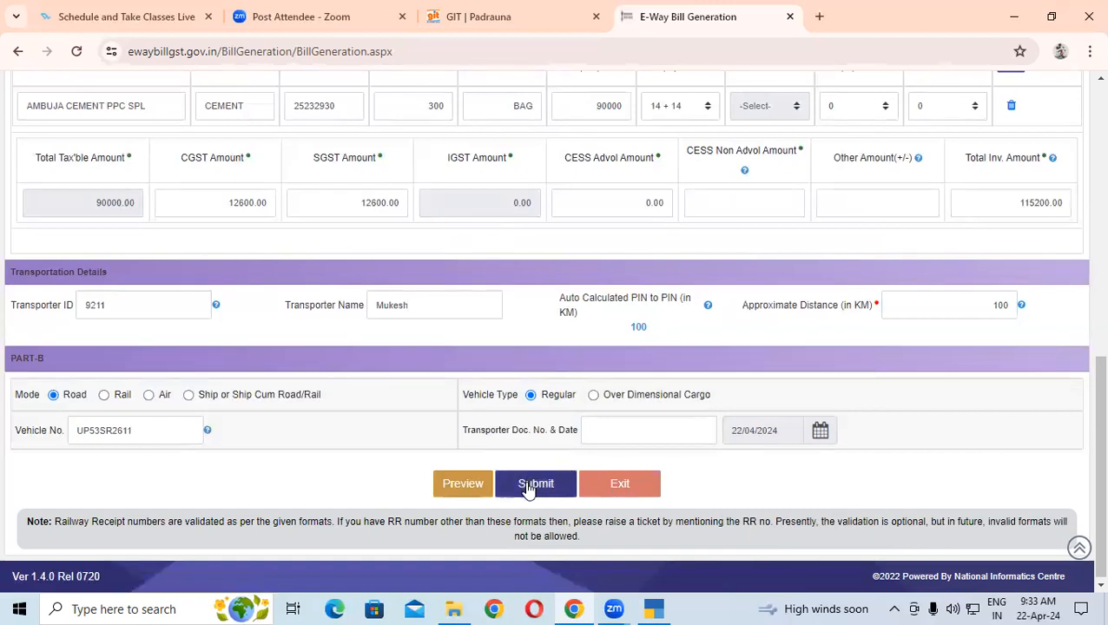
Preview the e-way bill, accepting the mandatory-fields warning
{"action": "left_click", "coordinate": [461, 489]}
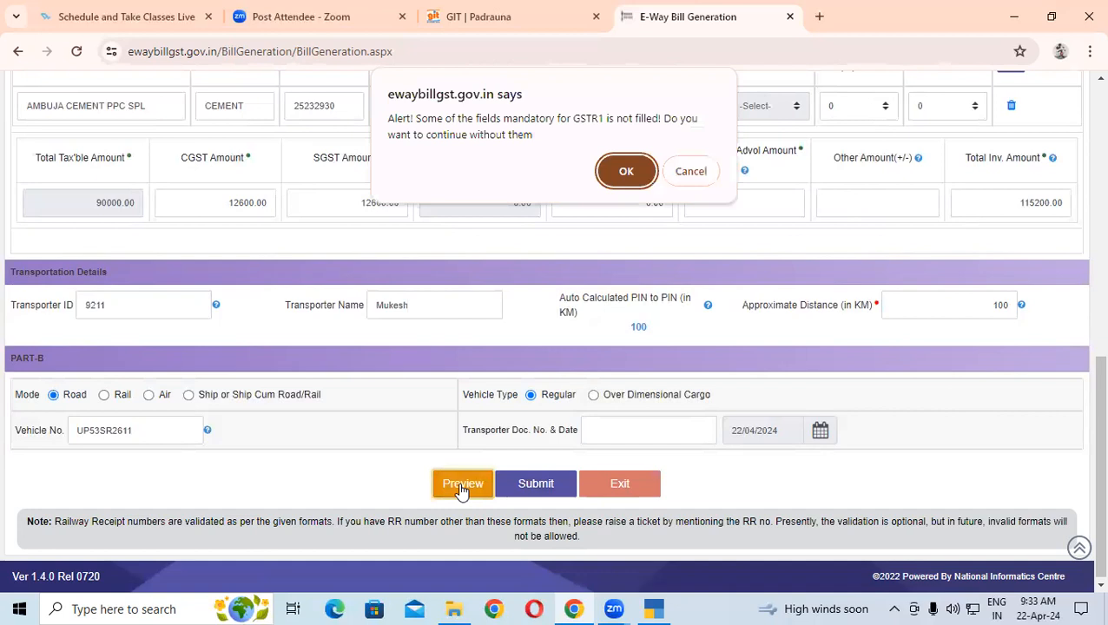
{"action": "left_click", "coordinate": [692, 172]}
{"action": "left_click", "coordinate": [453, 485]}
{"action": "left_click", "coordinate": [628, 172]}
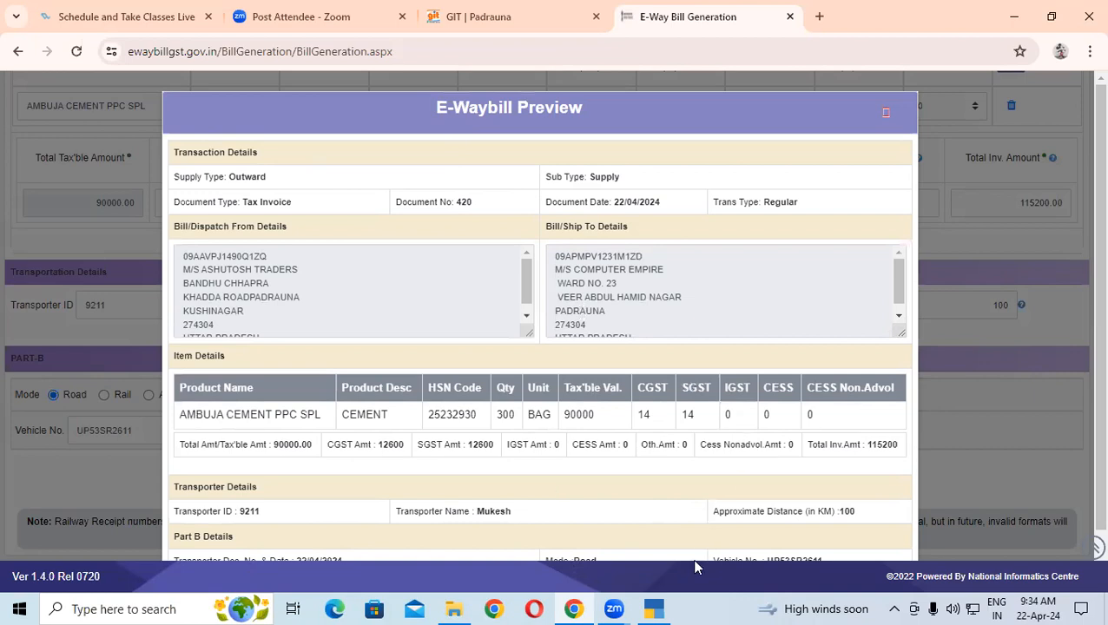
{"action": "left_click", "coordinate": [655, 609]}
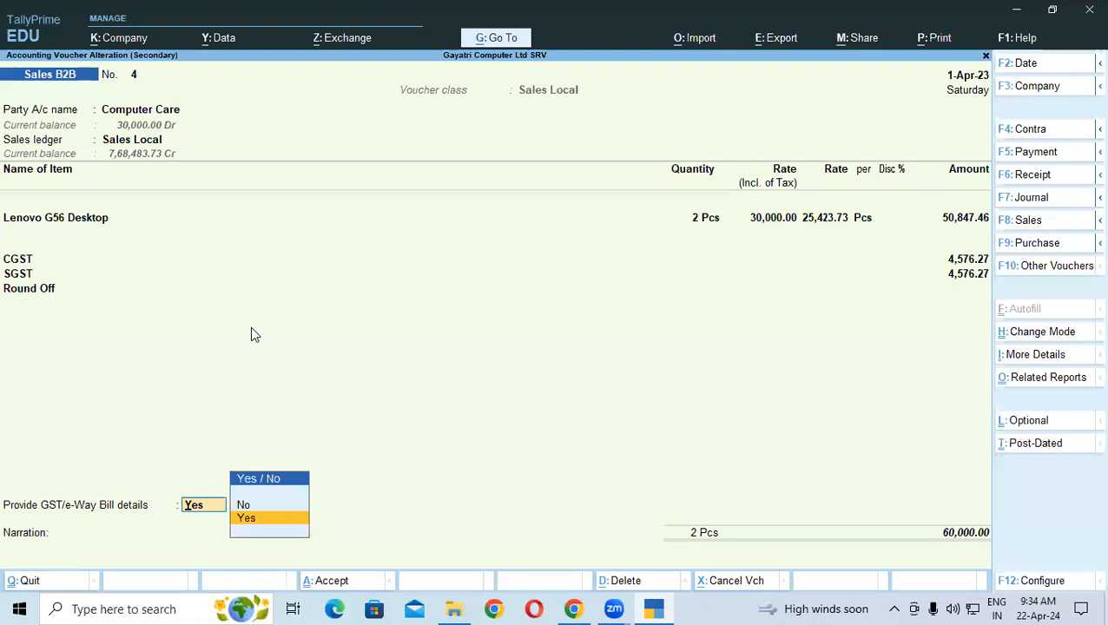
Set voucher No. 4's e-Way Bill details to Yes, keeping Road mode and no transporter
{"action": "key", "text": "Return"}
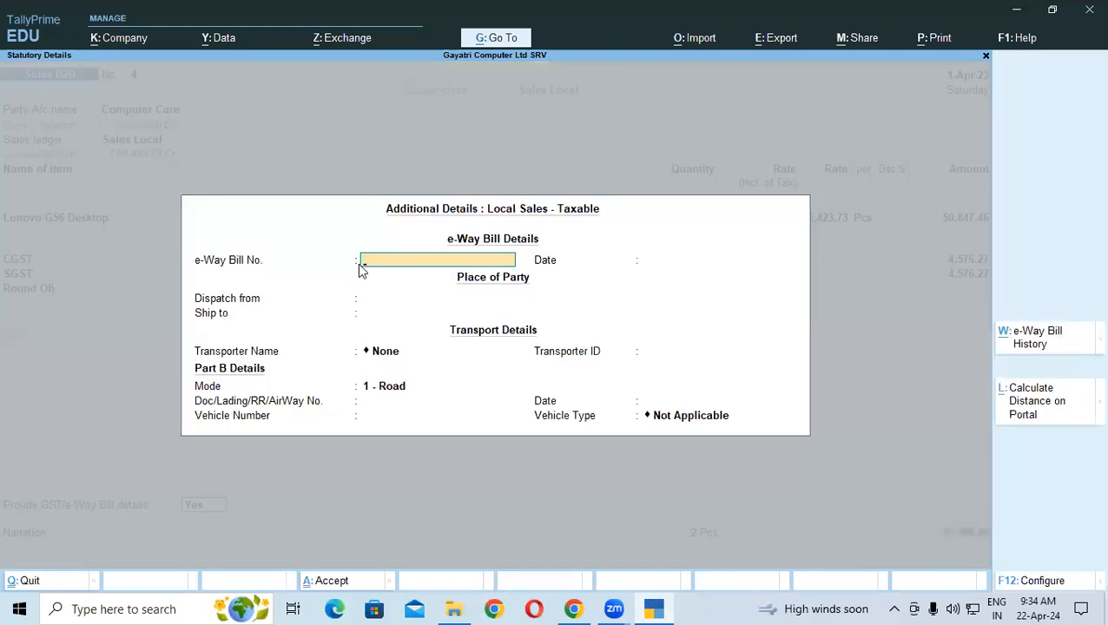
{"action": "key", "text": "Return"}
{"action": "key", "text": "Return"}
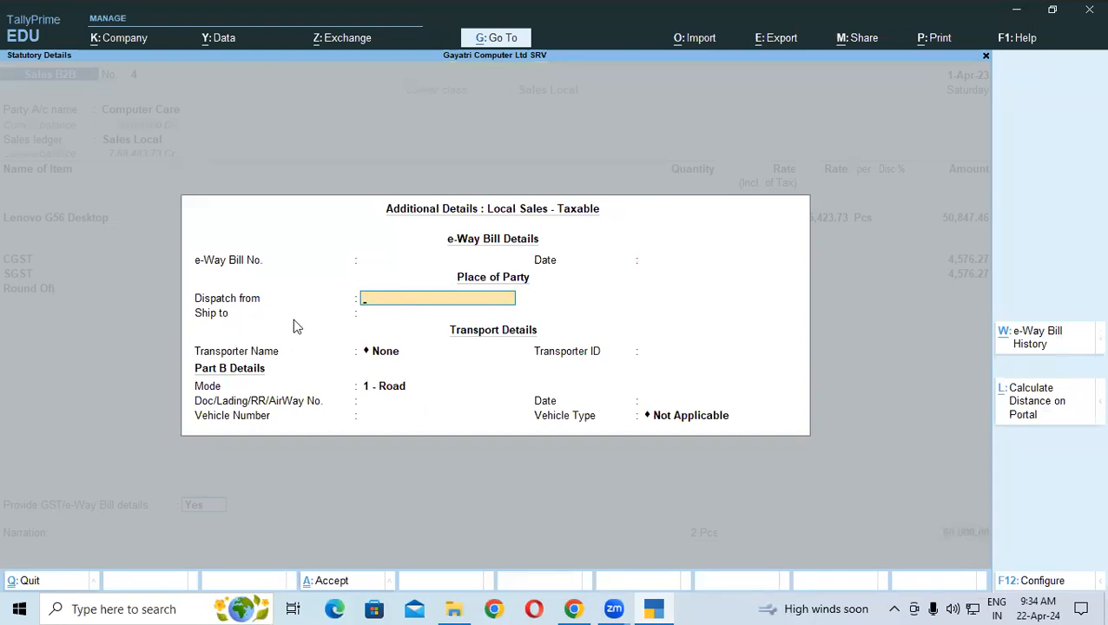
{"action": "key", "text": "Return"}
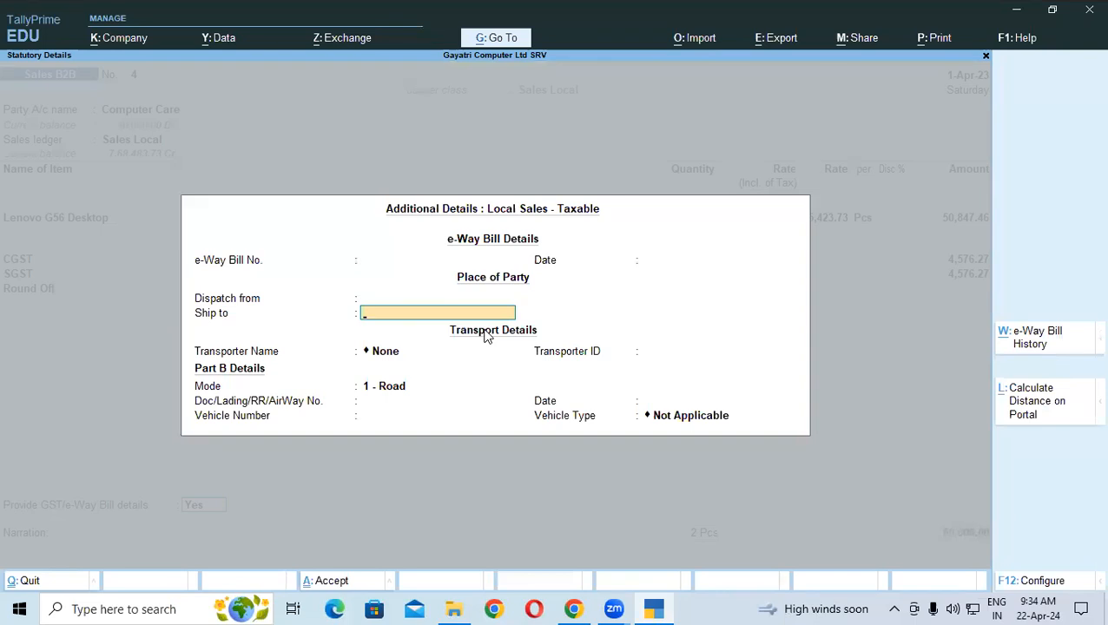
{"action": "left_click", "coordinate": [392, 356]}
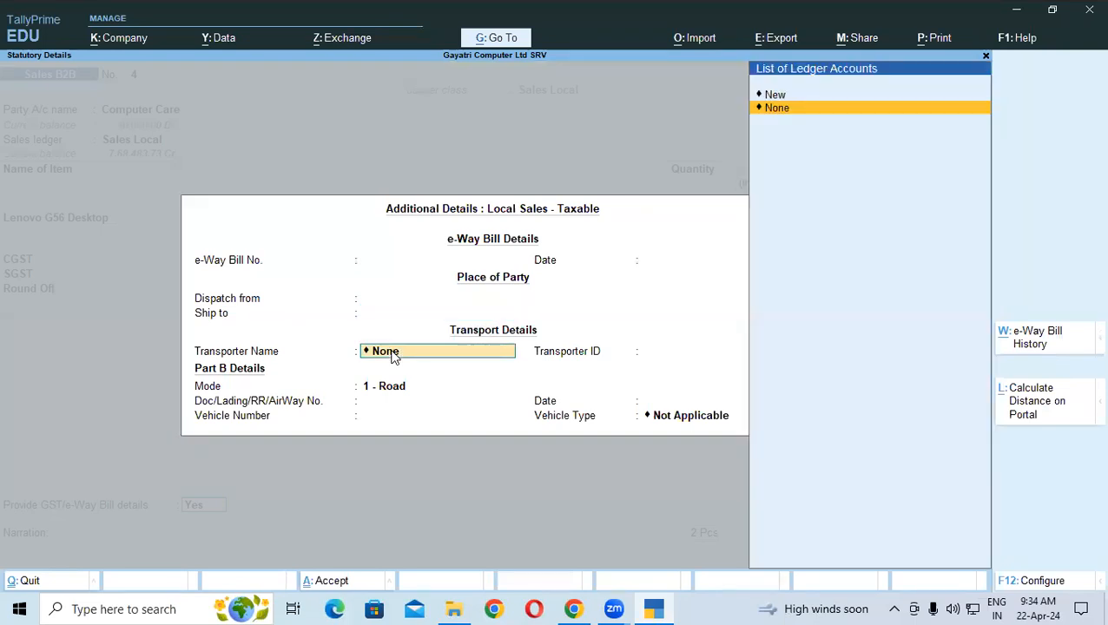
{"action": "left_click", "coordinate": [645, 352]}
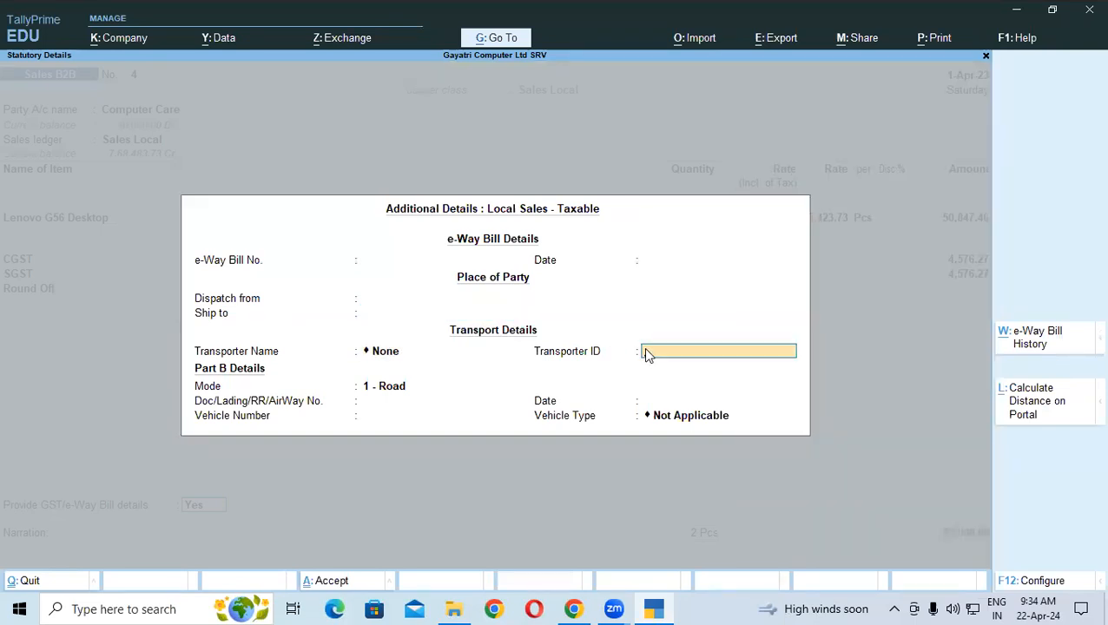
{"action": "left_click", "coordinate": [245, 385]}
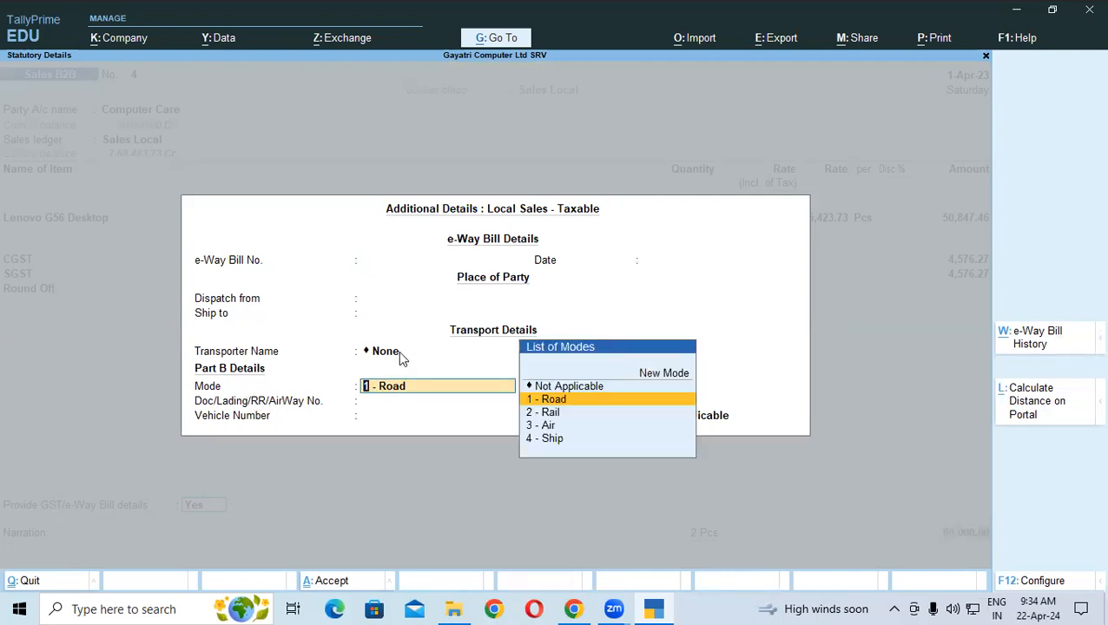
{"action": "key", "text": "Return"}
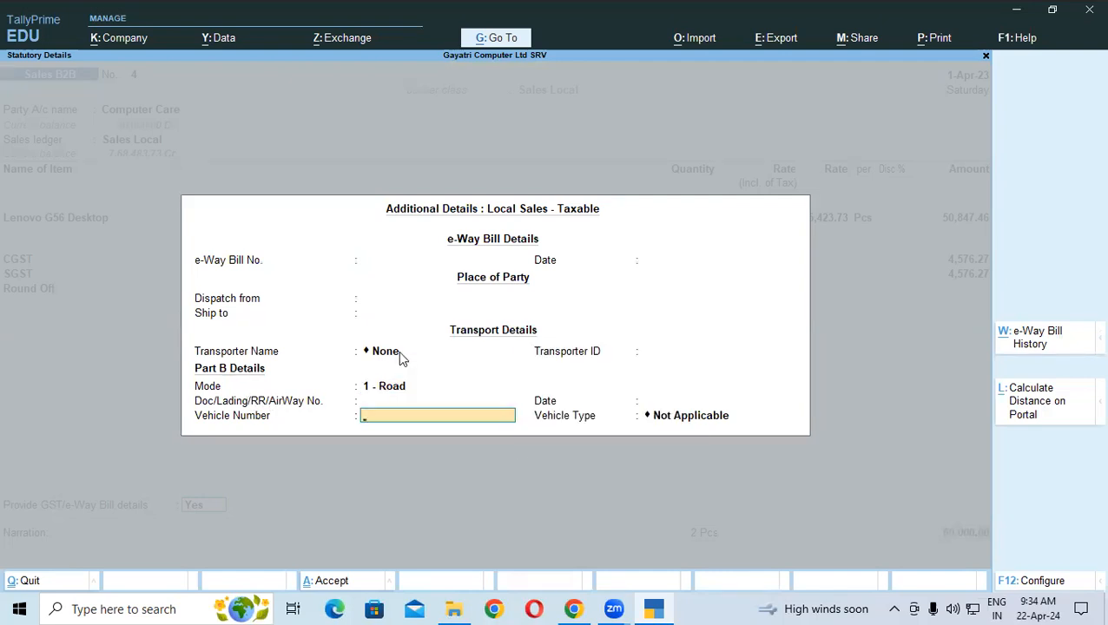
{"action": "key", "text": "Return"}
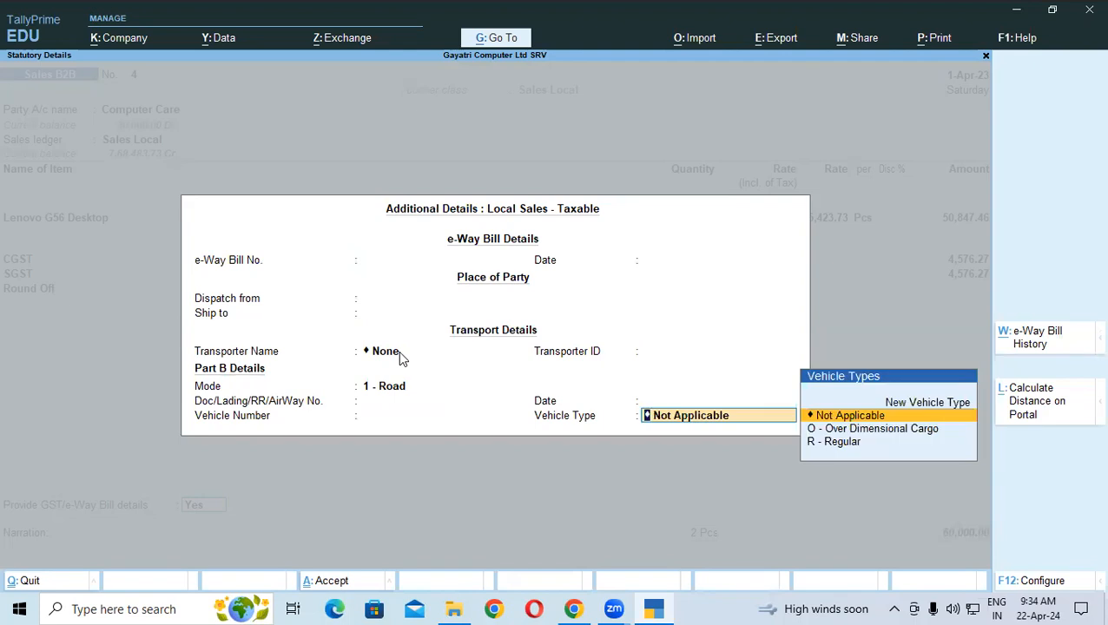
{"action": "key", "text": "Down"}
{"action": "key", "text": "Down"}
{"action": "key", "text": "Return"}
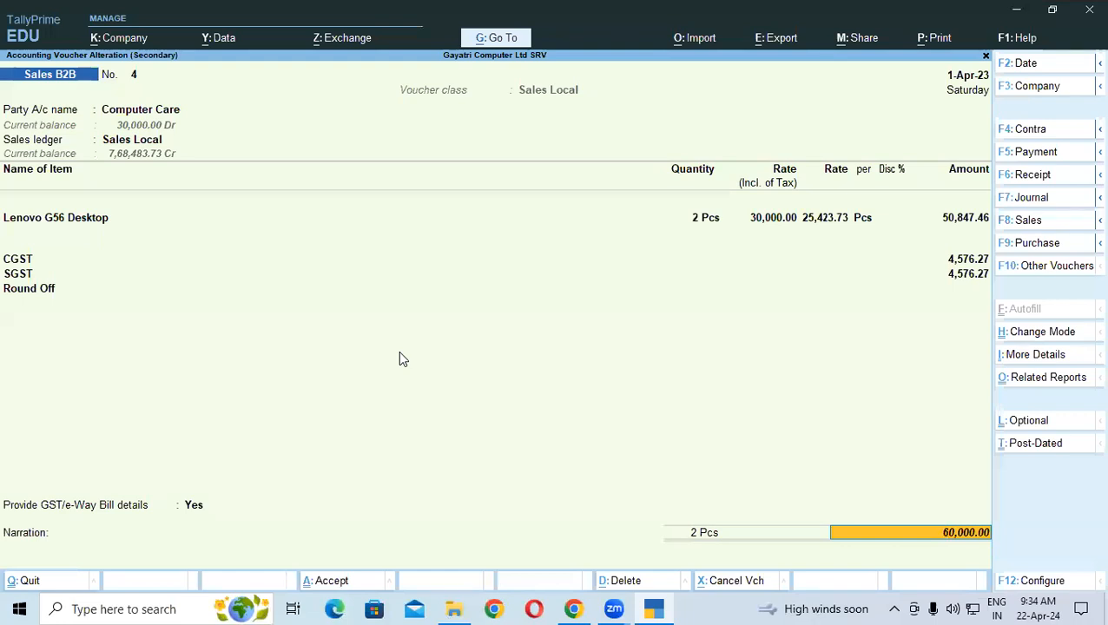
Close the E-Waybill Preview and return to the portal's Last 7 Days dashboard
{"action": "left_click", "coordinate": [666, 607]}
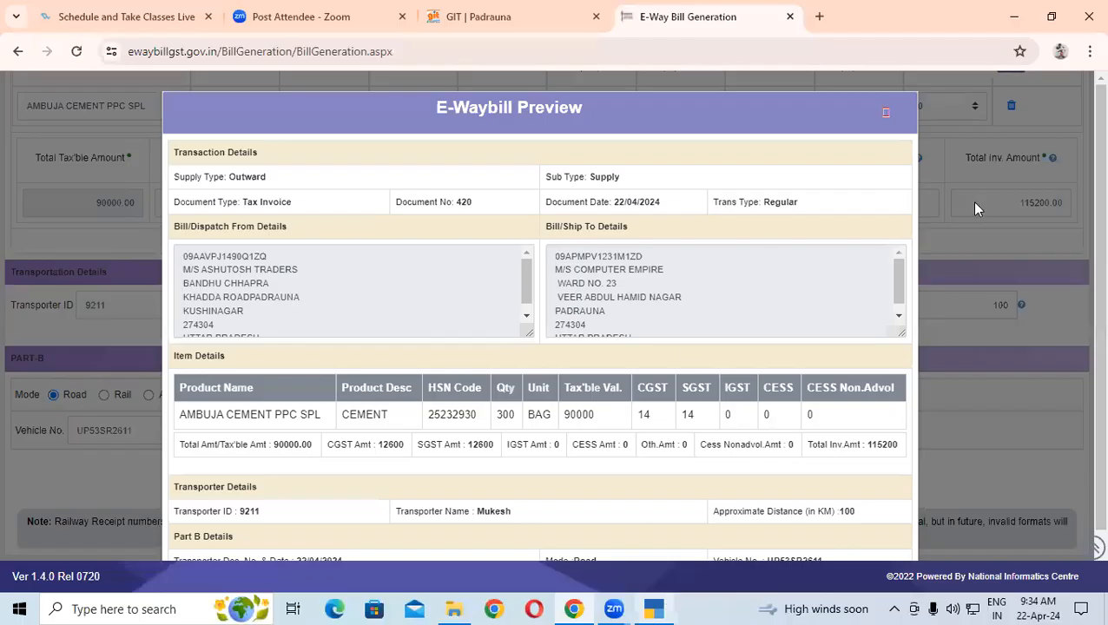
{"action": "key", "text": "Escape"}
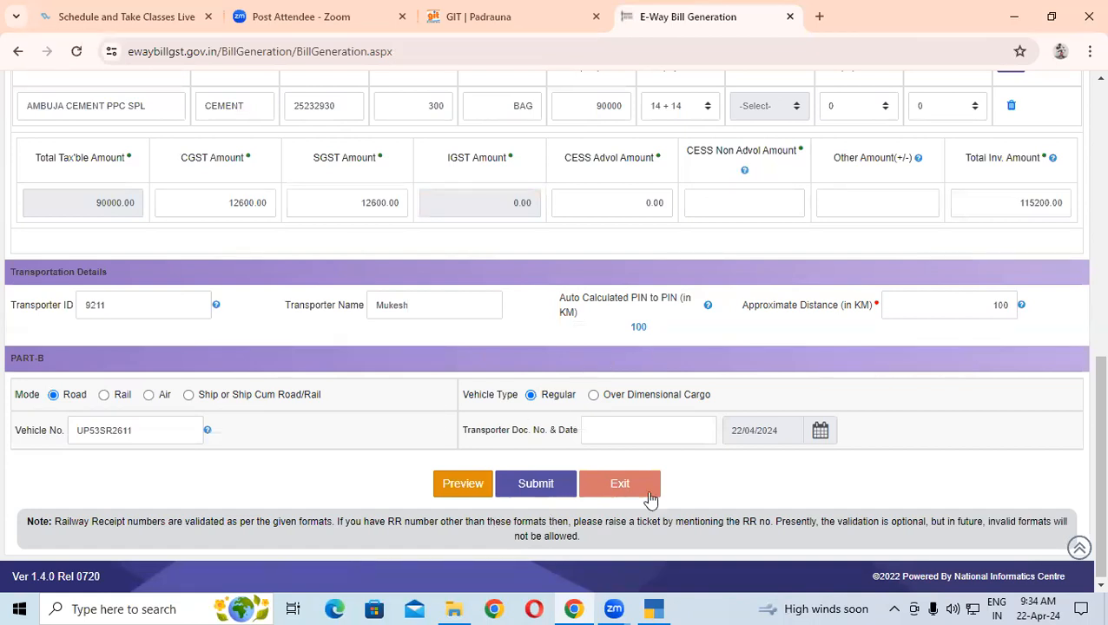
{"action": "scroll", "coordinate": [330, 304], "scroll_direction": "up", "scroll_amount": 8}
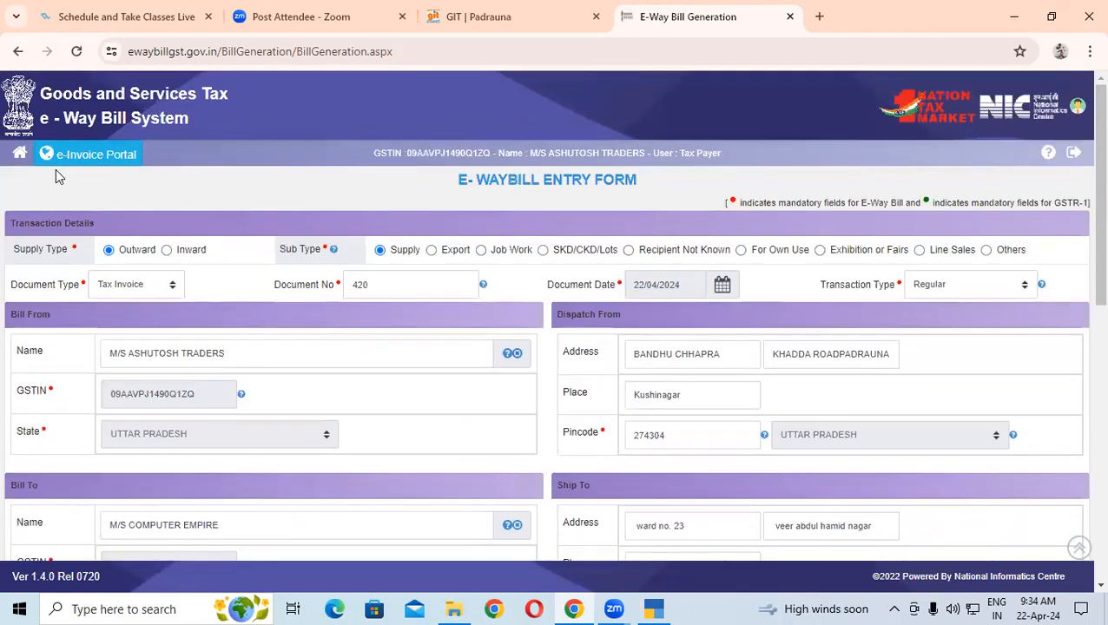
{"action": "left_click", "coordinate": [21, 156]}
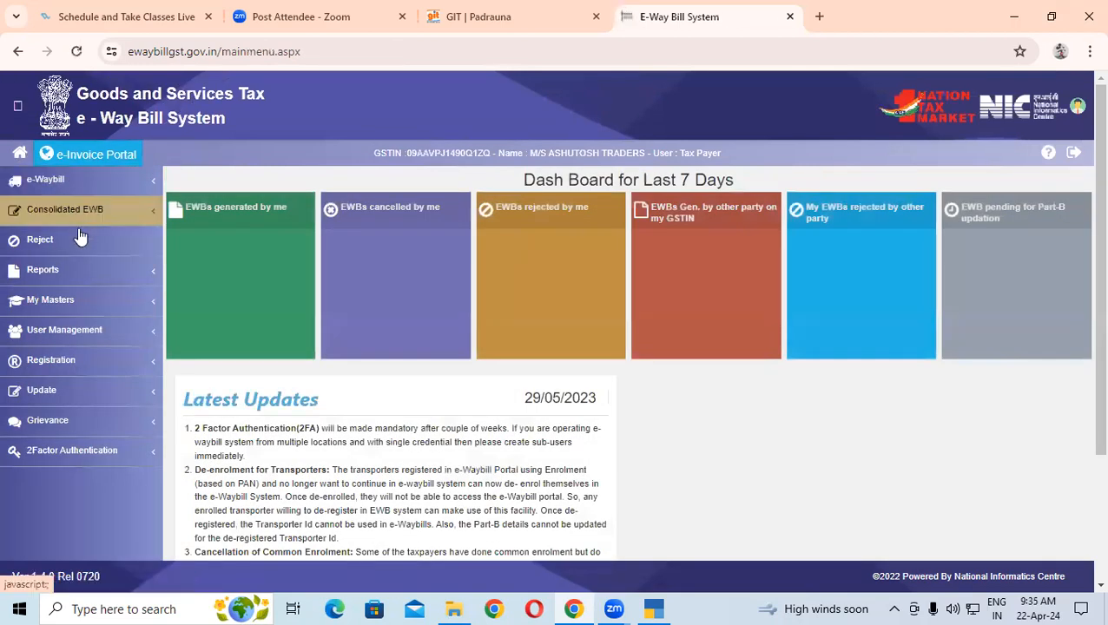
Open the Product Master under My Masters and check its measurement unit options
{"action": "left_click", "coordinate": [65, 311]}
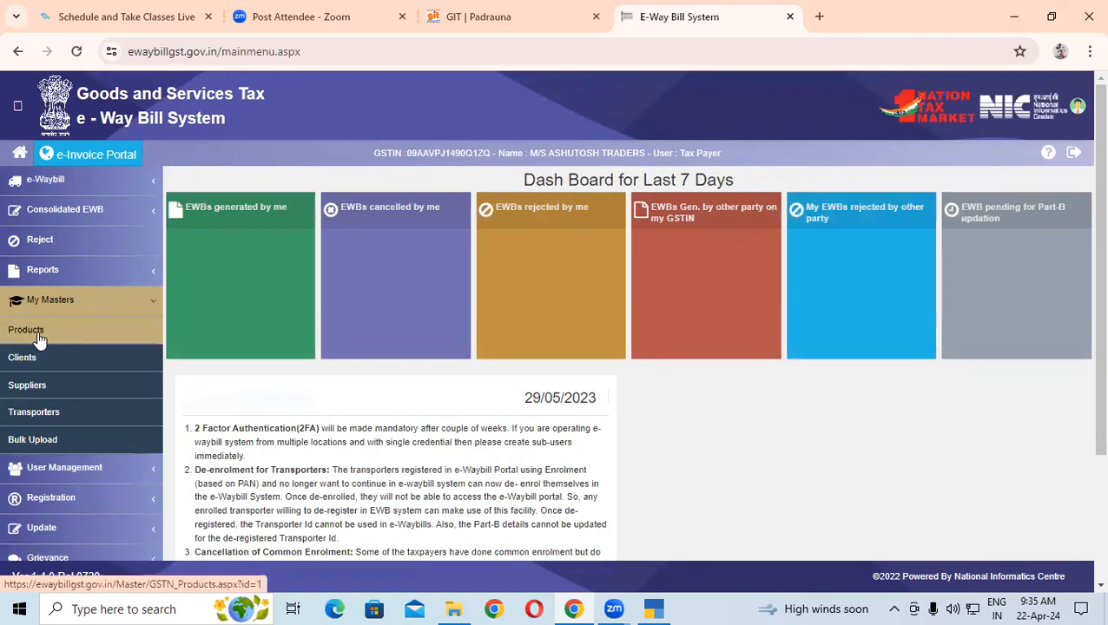
{"action": "left_click", "coordinate": [39, 339]}
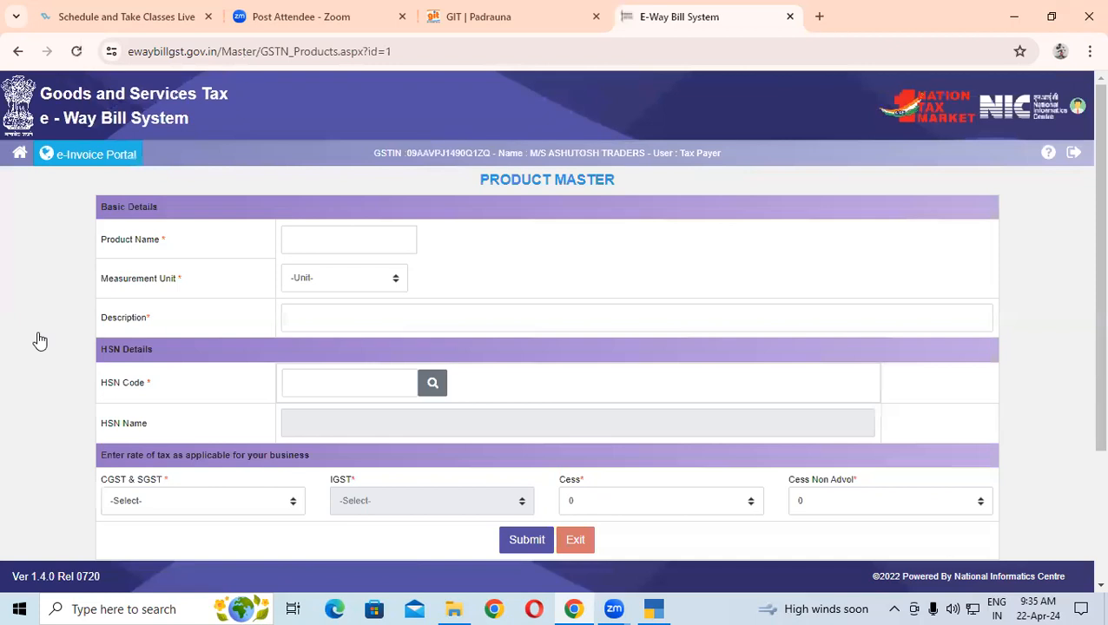
{"action": "left_click", "coordinate": [372, 238]}
{"action": "left_click", "coordinate": [318, 287]}
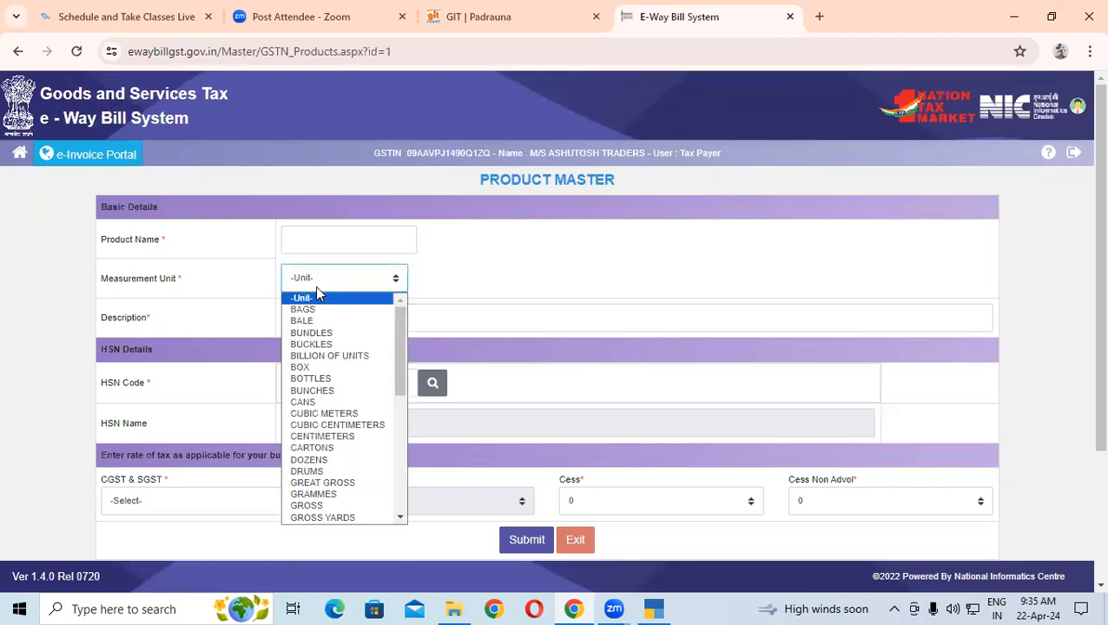
{"action": "left_click", "coordinate": [574, 254]}
Review the CGST & SGST rate options and the saved products AMBUJA CEMENT PPC SPL and Cement
{"action": "left_click", "coordinate": [394, 319]}
{"action": "left_click", "coordinate": [348, 373]}
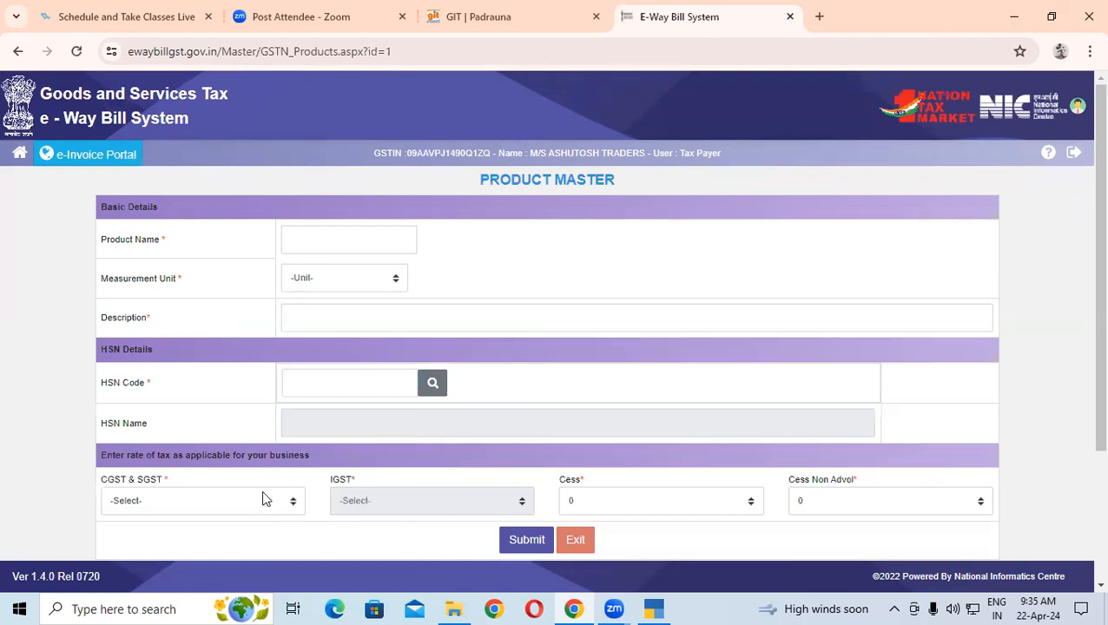
{"action": "scroll", "coordinate": [263, 490], "scroll_direction": "down", "scroll_amount": 2}
{"action": "left_click", "coordinate": [162, 373]}
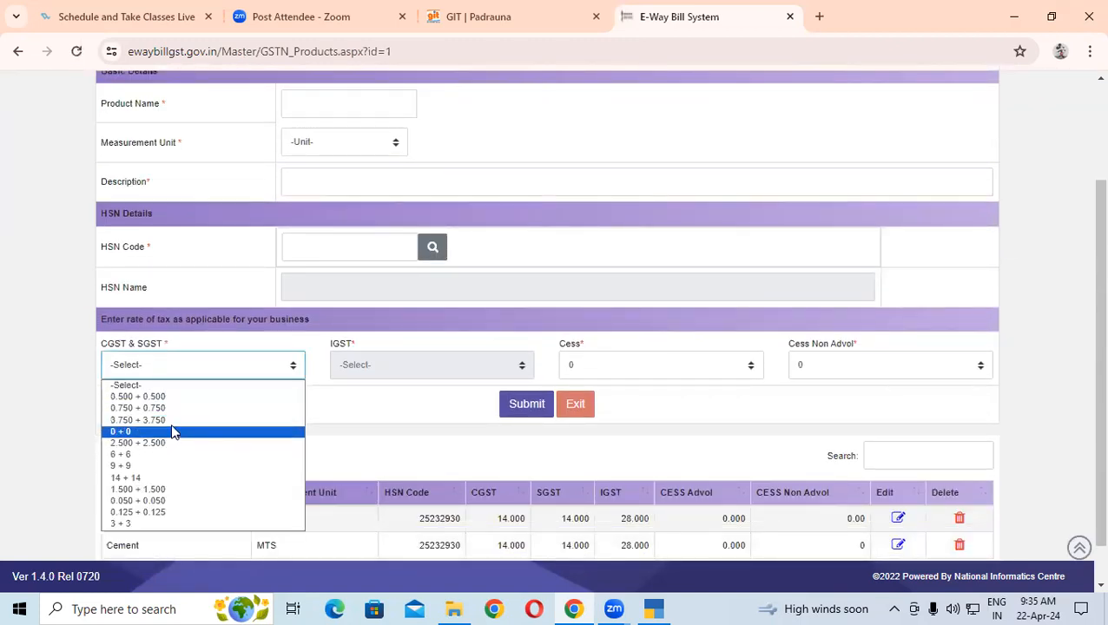
{"action": "left_click", "coordinate": [378, 380]}
{"action": "scroll", "coordinate": [421, 403], "scroll_direction": "down", "scroll_amount": 1}
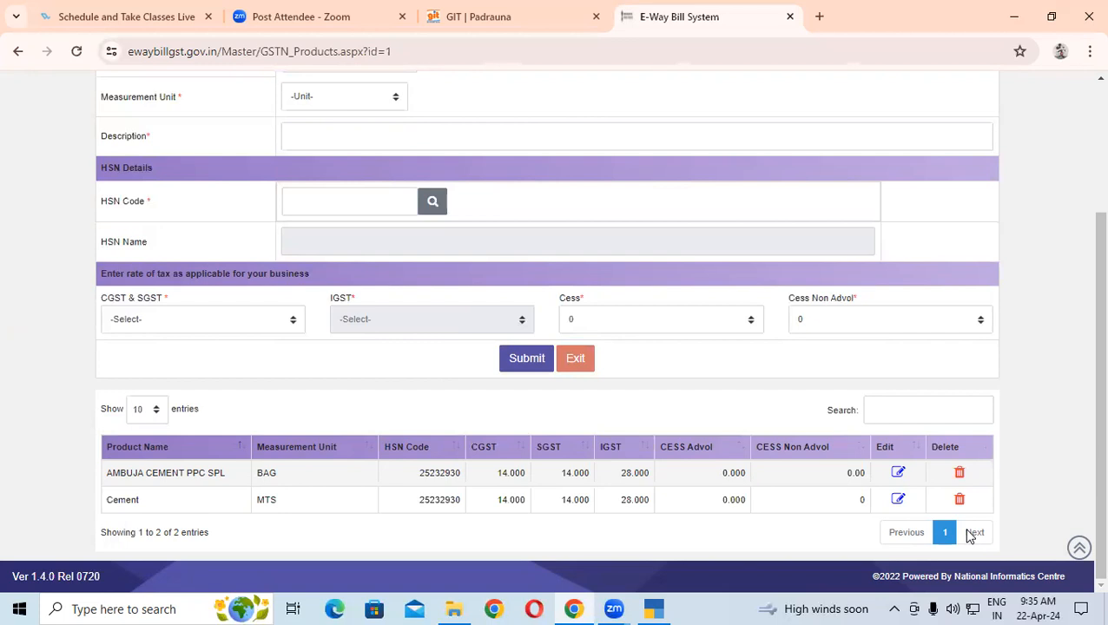
{"action": "scroll", "coordinate": [231, 423], "scroll_direction": "up", "scroll_amount": 3}
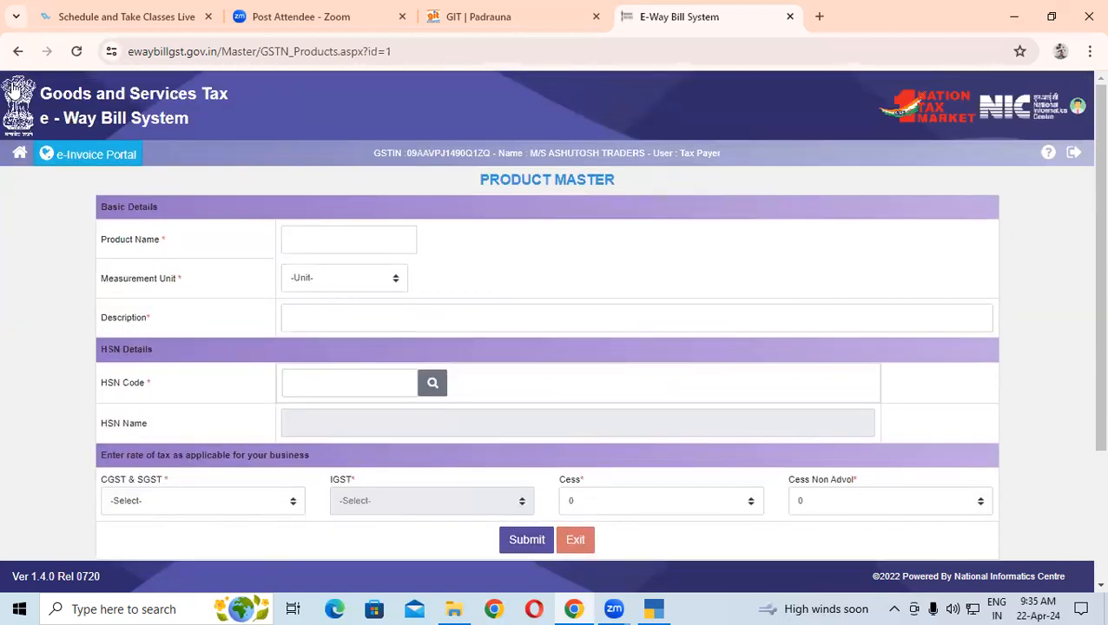
View the four saved clients under My Masters > Clients, then go back to the dashboard
{"action": "left_click", "coordinate": [19, 152]}
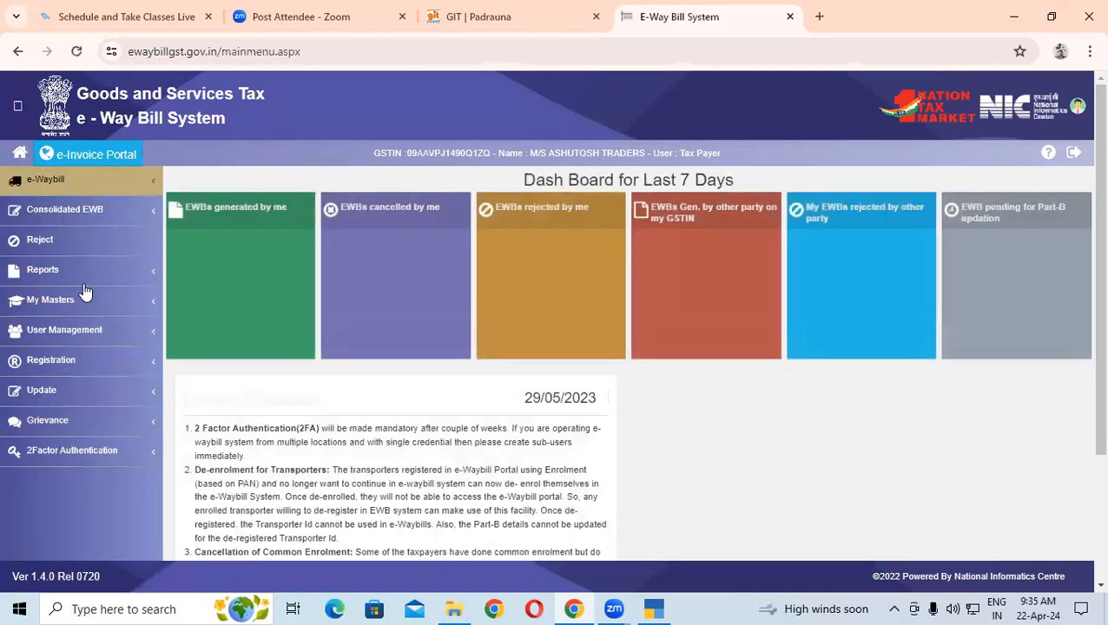
{"action": "left_click", "coordinate": [90, 313]}
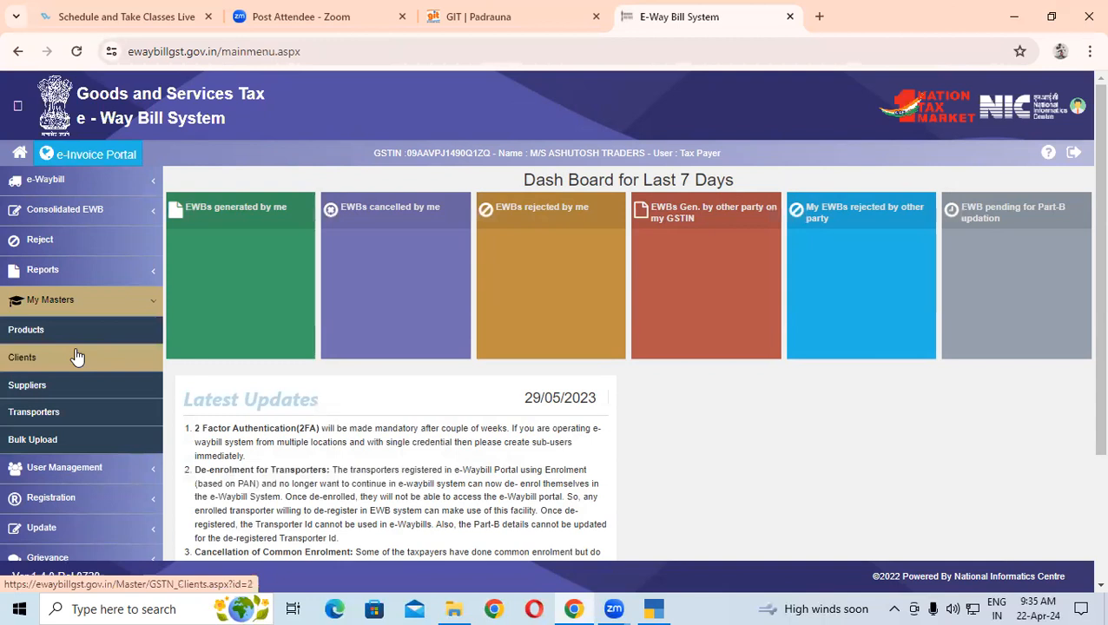
{"action": "left_click", "coordinate": [76, 357]}
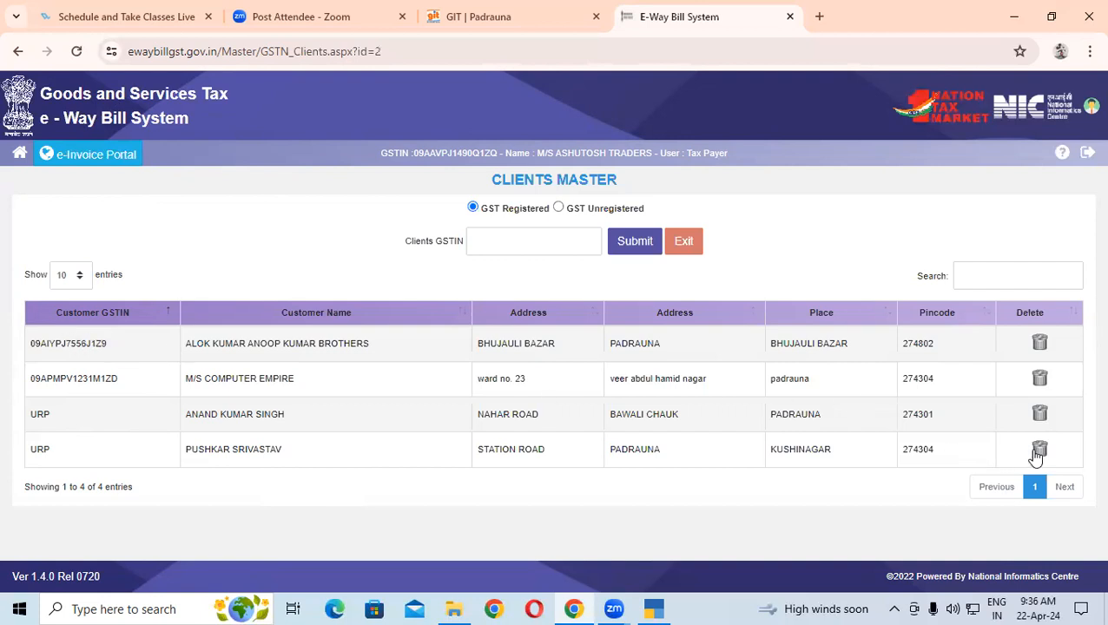
{"action": "left_click", "coordinate": [19, 154]}
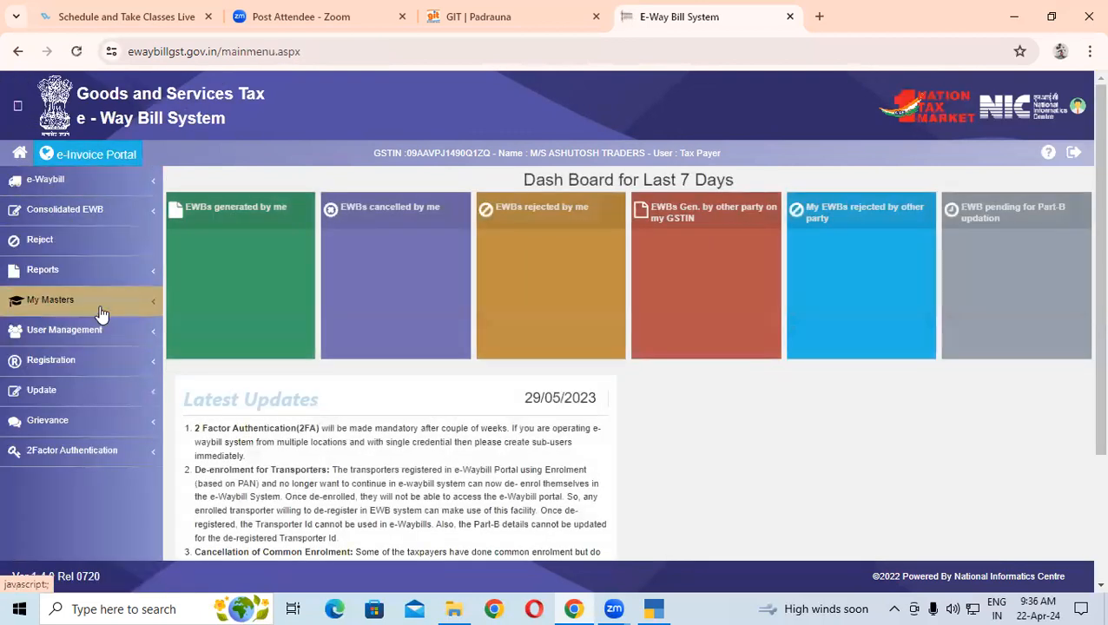
Look up the supplier's GSTIN in the Suppliers Master, returning legal name M/S COMPUTER EMPIRE
{"action": "left_click", "coordinate": [97, 304]}
{"action": "left_click", "coordinate": [78, 391]}
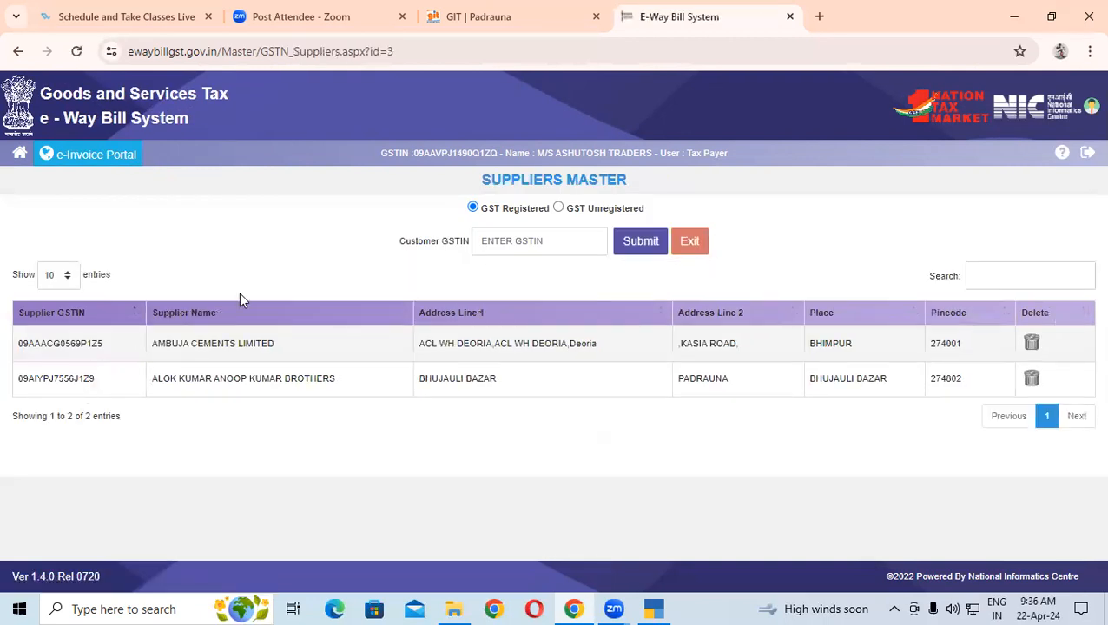
{"action": "left_click", "coordinate": [521, 244]}
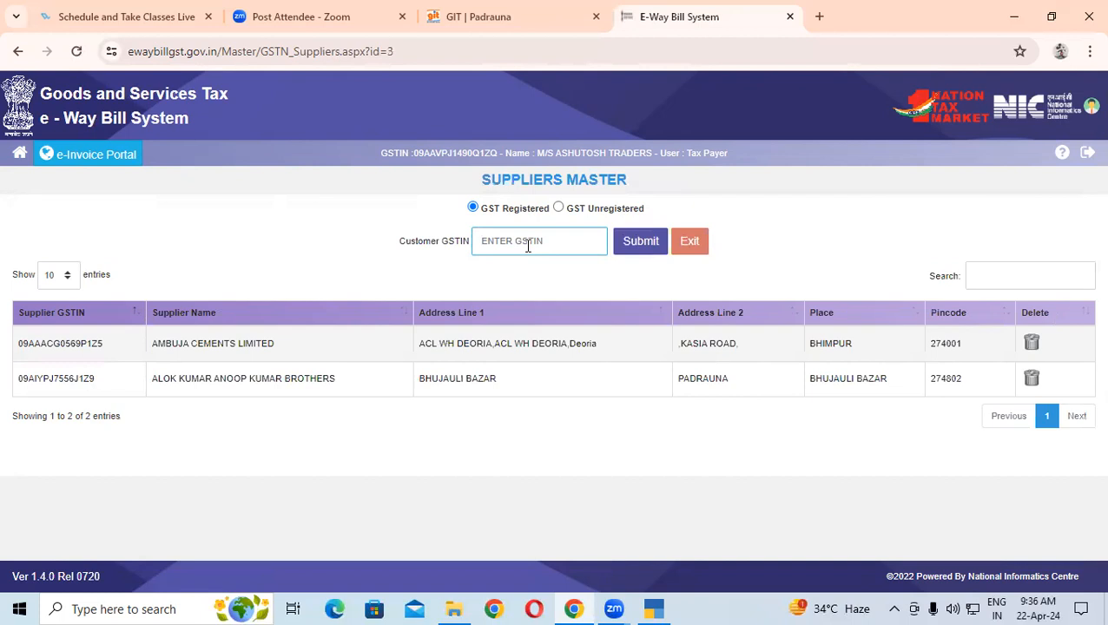
{"action": "left_click", "coordinate": [639, 253]}
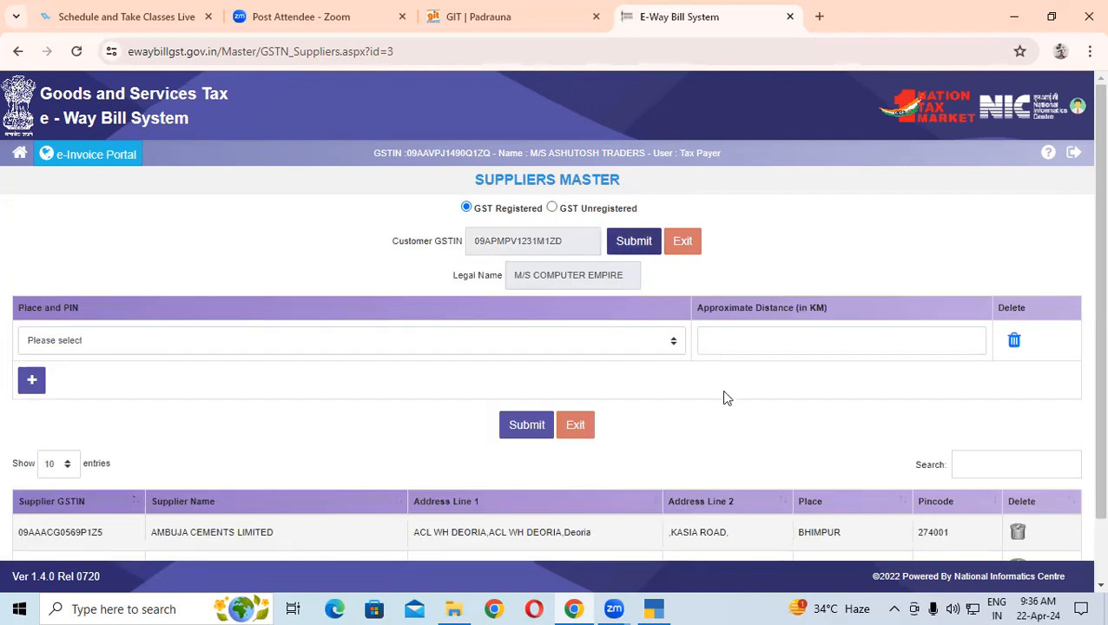
Check the Place and PIN options without choosing one, then return to the Dash Board
{"action": "scroll", "coordinate": [724, 396], "scroll_direction": "down", "scroll_amount": 2}
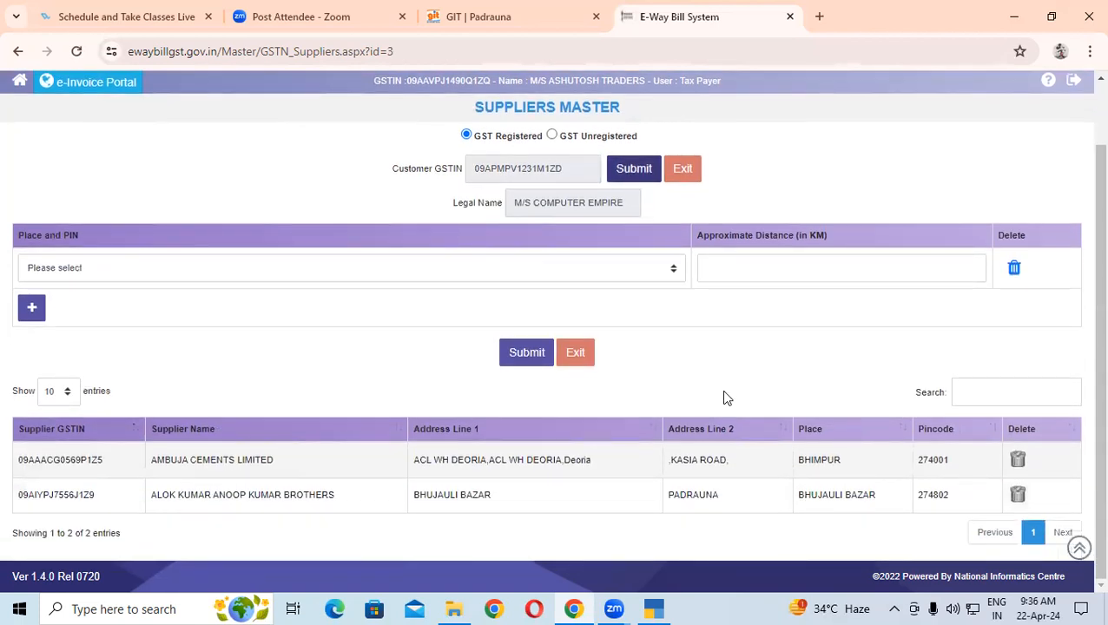
{"action": "left_click", "coordinate": [450, 270]}
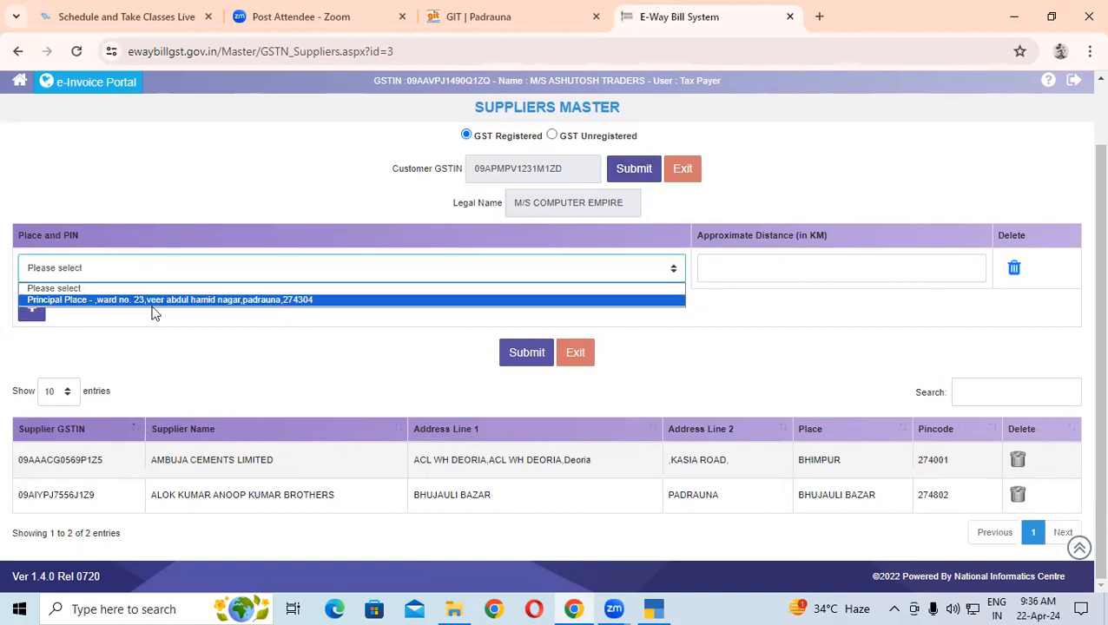
{"action": "left_click", "coordinate": [354, 328]}
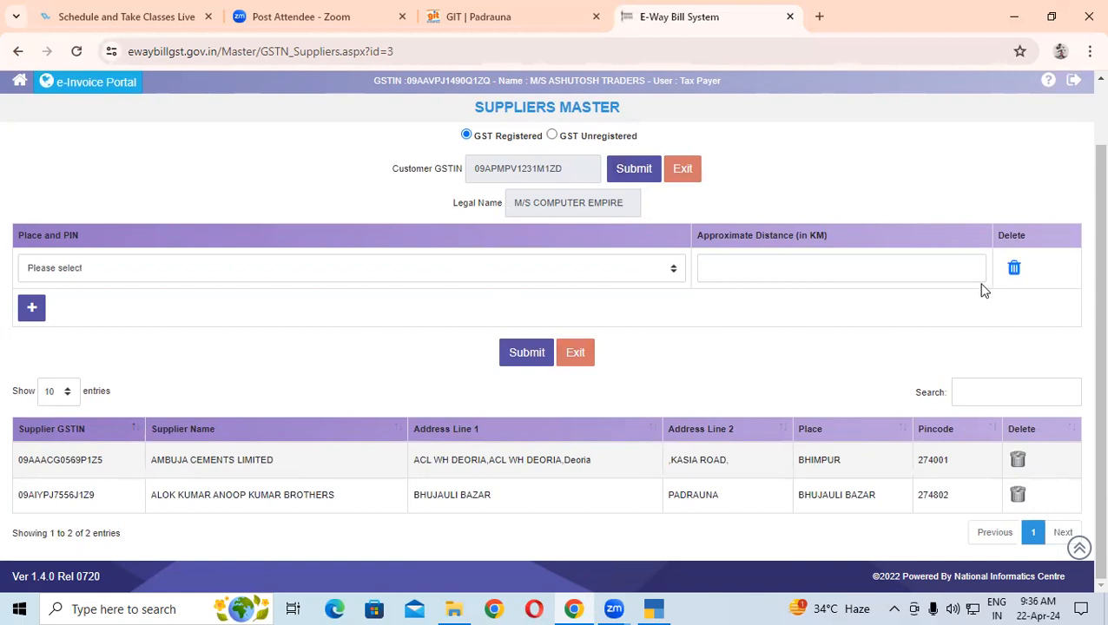
{"action": "left_click", "coordinate": [21, 82]}
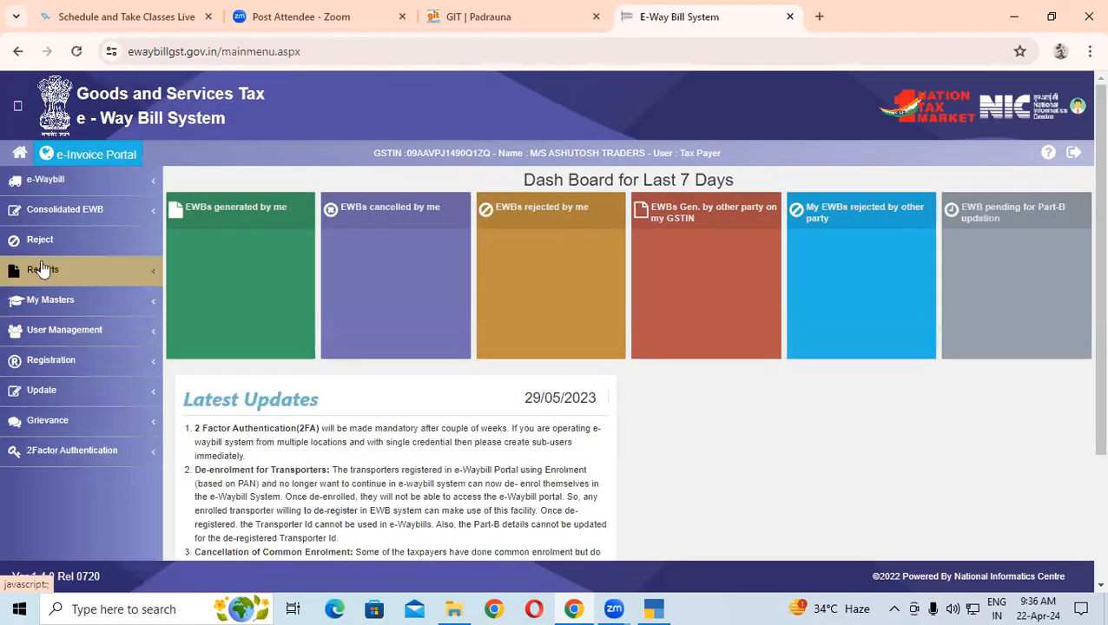
Open the Transporters Master under My Masters and place the cursor in the empty Transporters No. field
{"action": "left_click", "coordinate": [39, 306]}
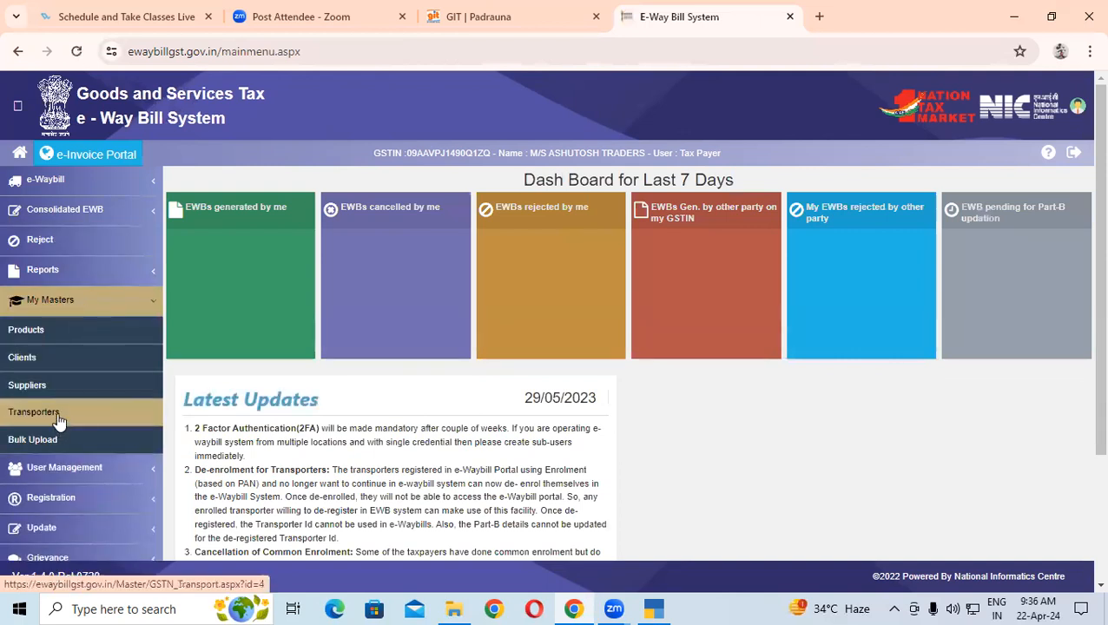
{"action": "left_click", "coordinate": [59, 419]}
{"action": "left_click", "coordinate": [495, 215]}
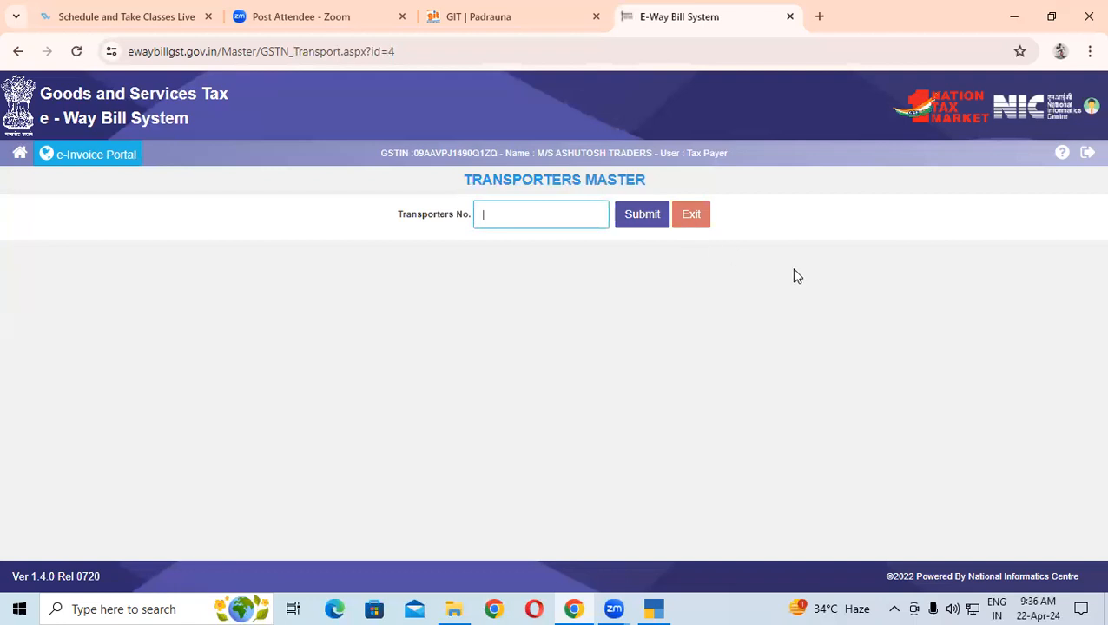